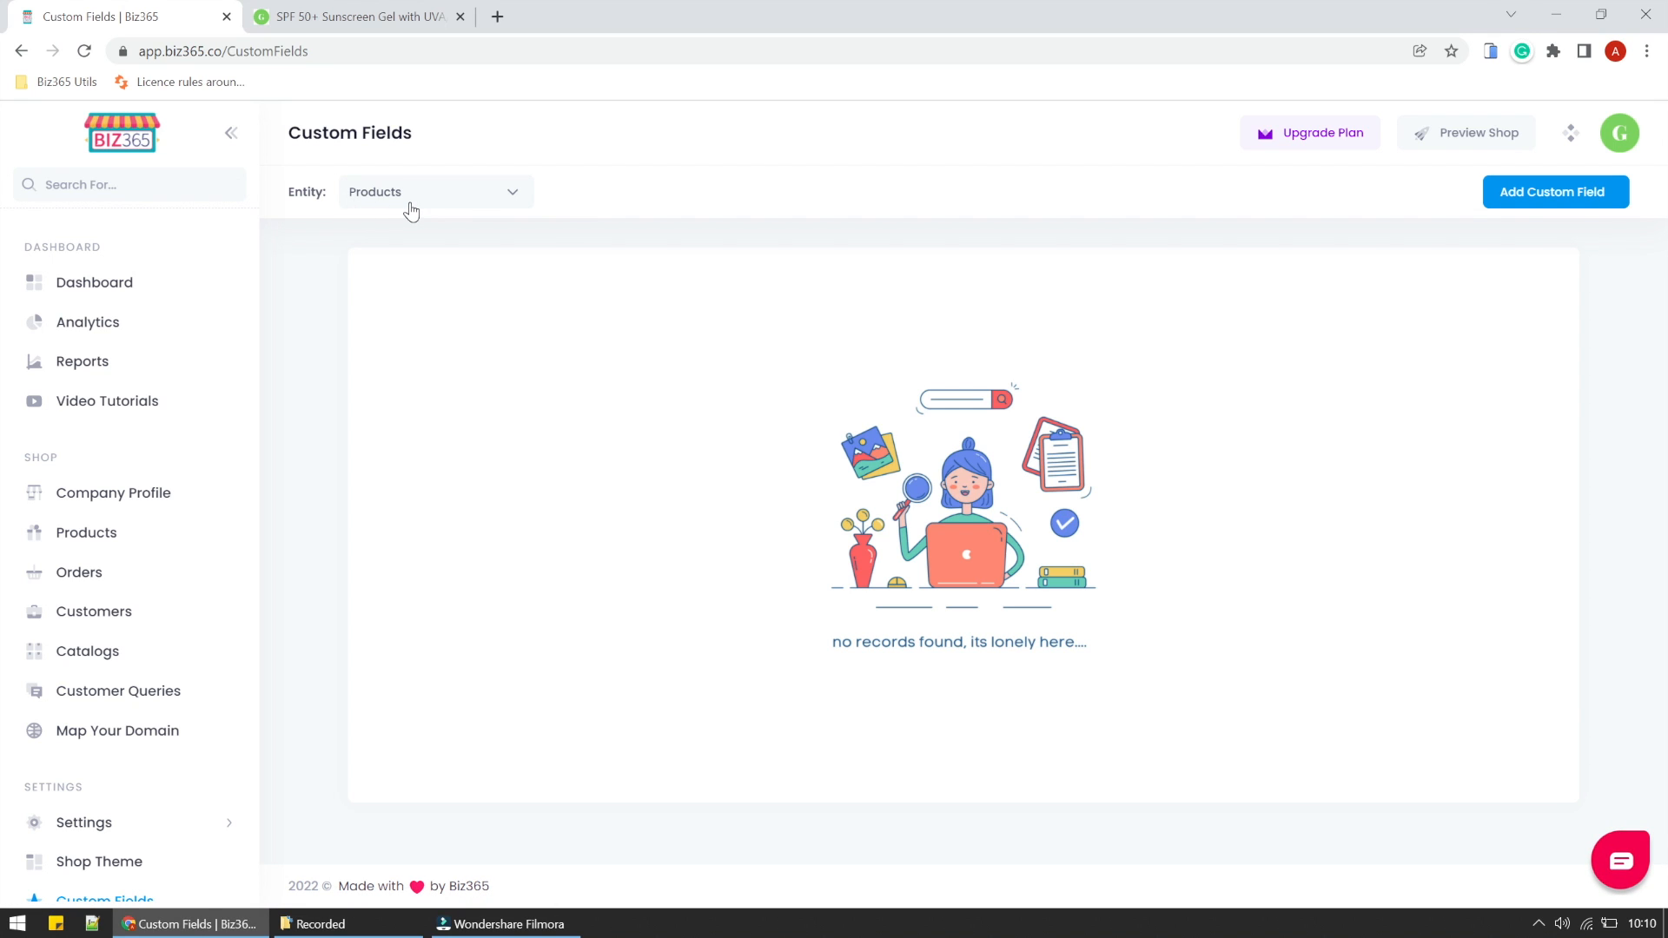
# - Start a new product custom field named Size with the Dropdown data type
pyautogui.click(1536, 192)
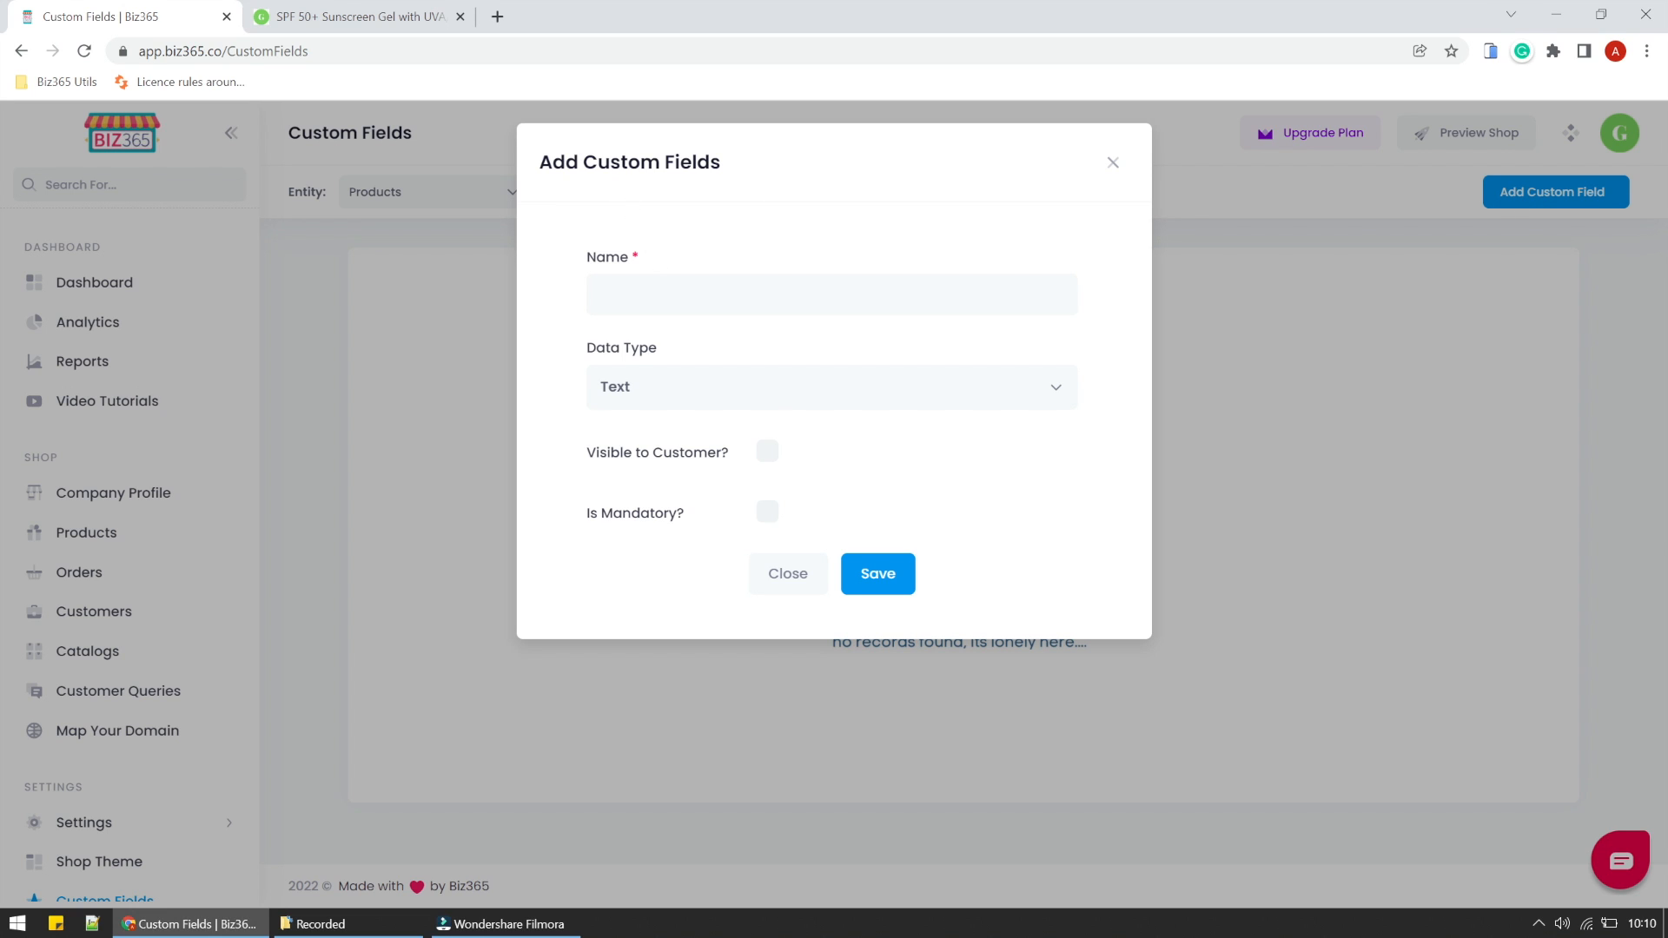
pyautogui.click(666, 291)
pyautogui.write('Size')
pyautogui.click(696, 395)
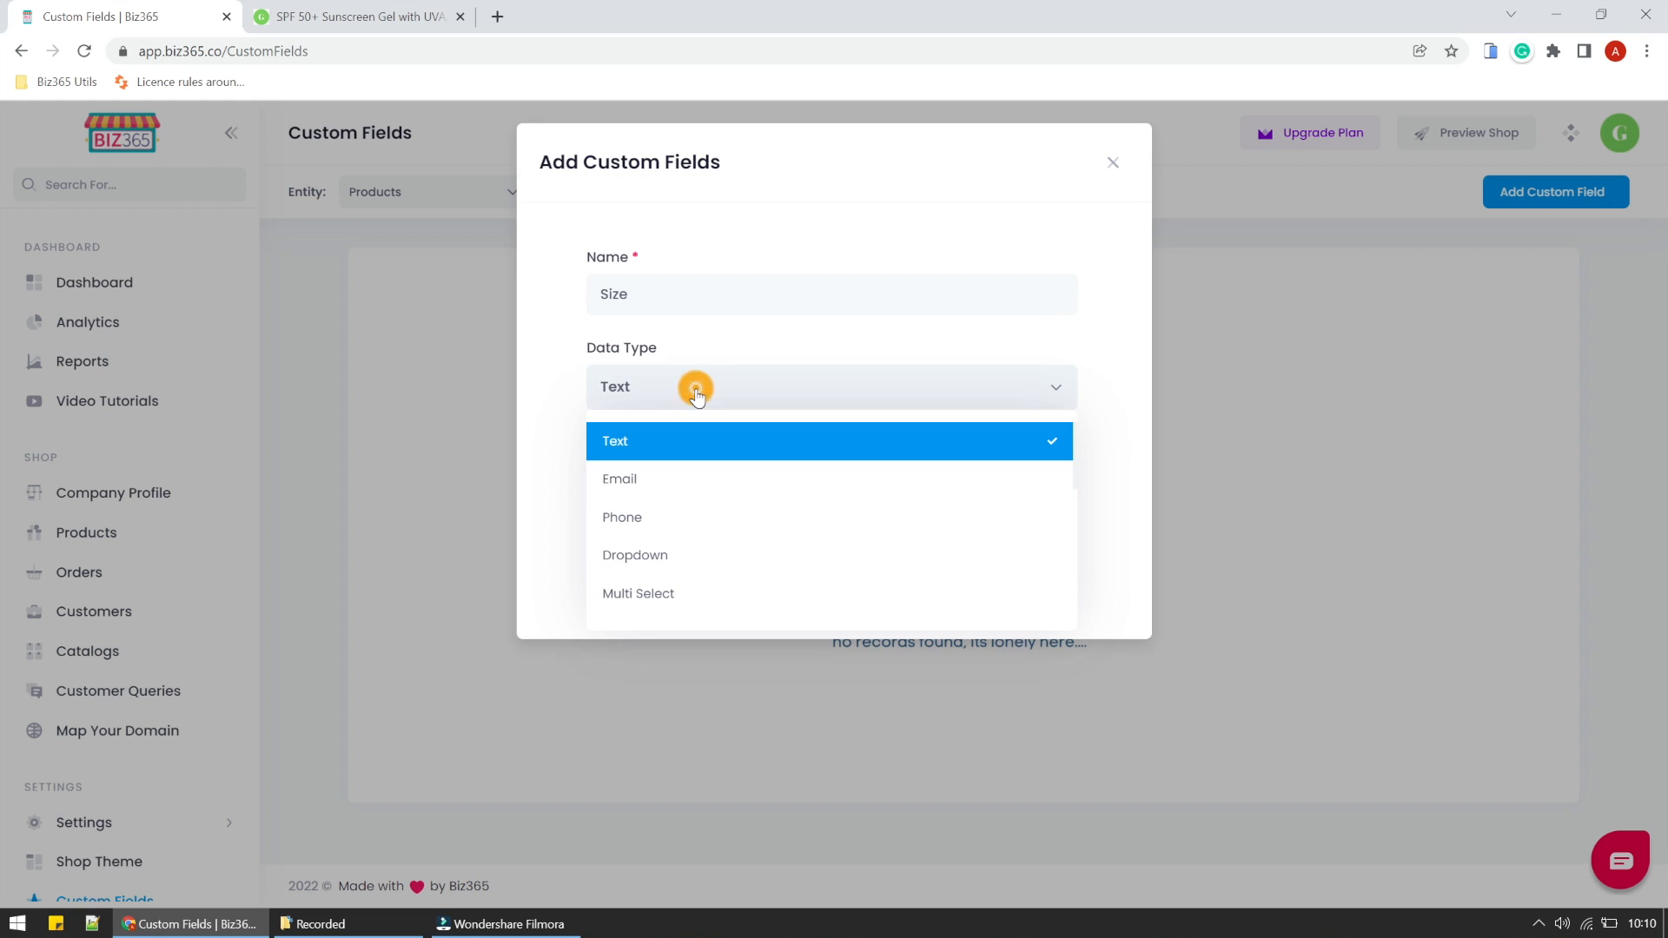
pyautogui.click(643, 555)
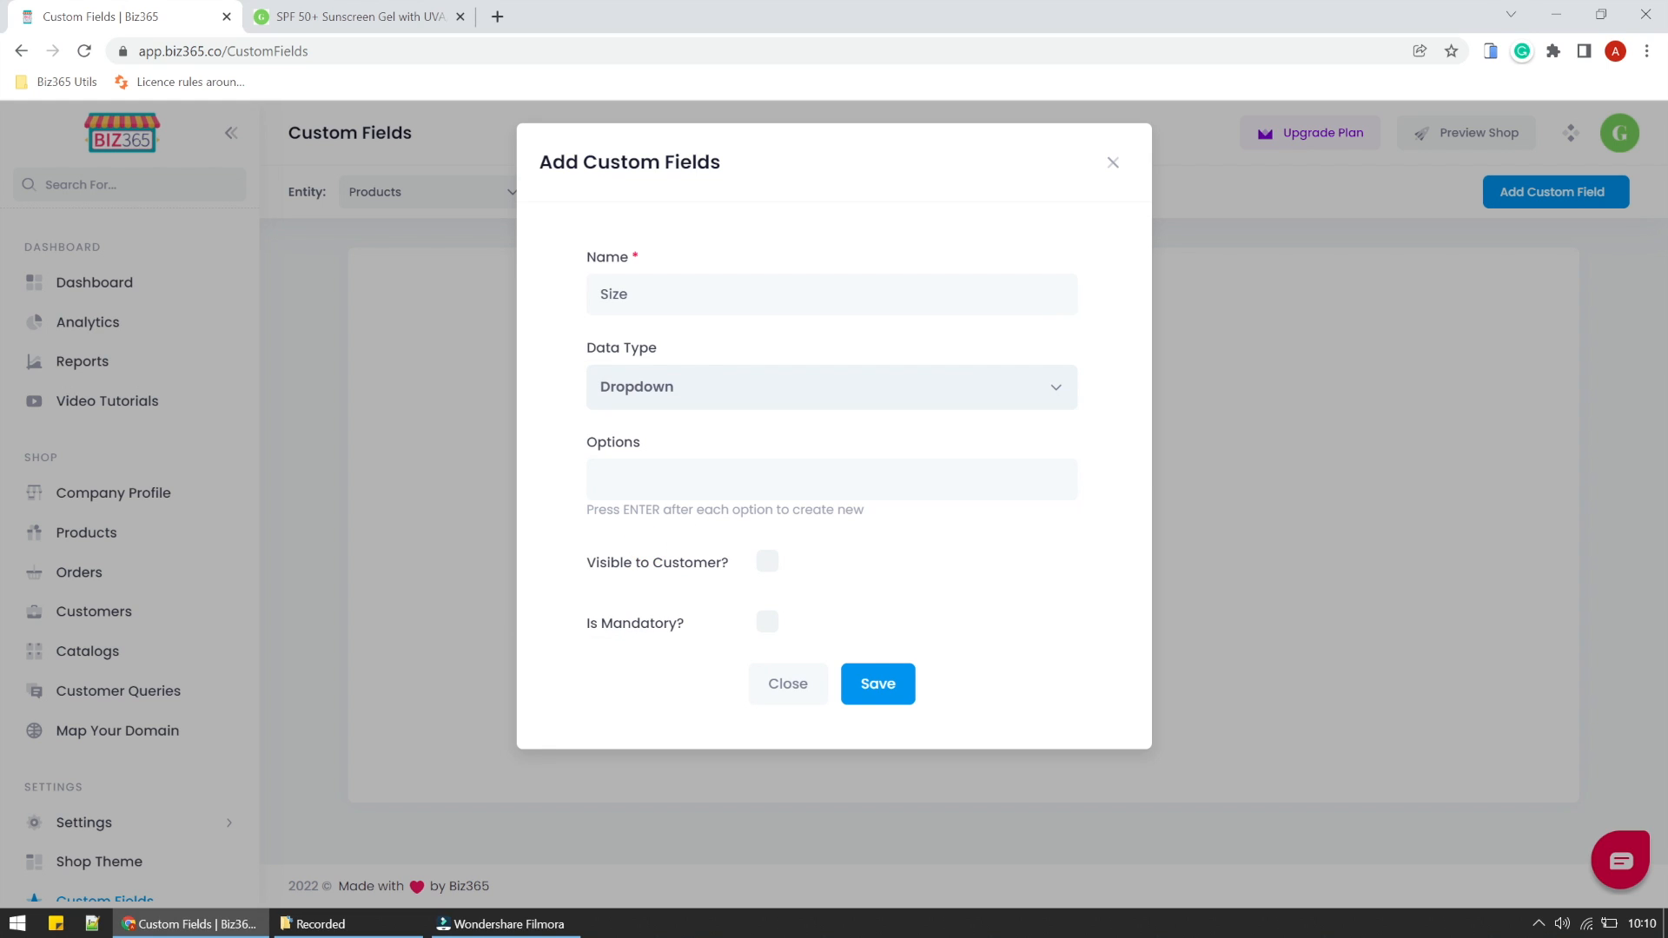
# - Give the Size field the options Small, Medium and Large, make it visible to customers, and save it
pyautogui.click(733, 484)
pyautogui.write('Small')
pyautogui.press('Return')
pyautogui.write('Medium')
pyautogui.press('Return')
pyautogui.write('Lae')
pyautogui.write('ge')
pyautogui.press('Return')
pyautogui.click(767, 563)
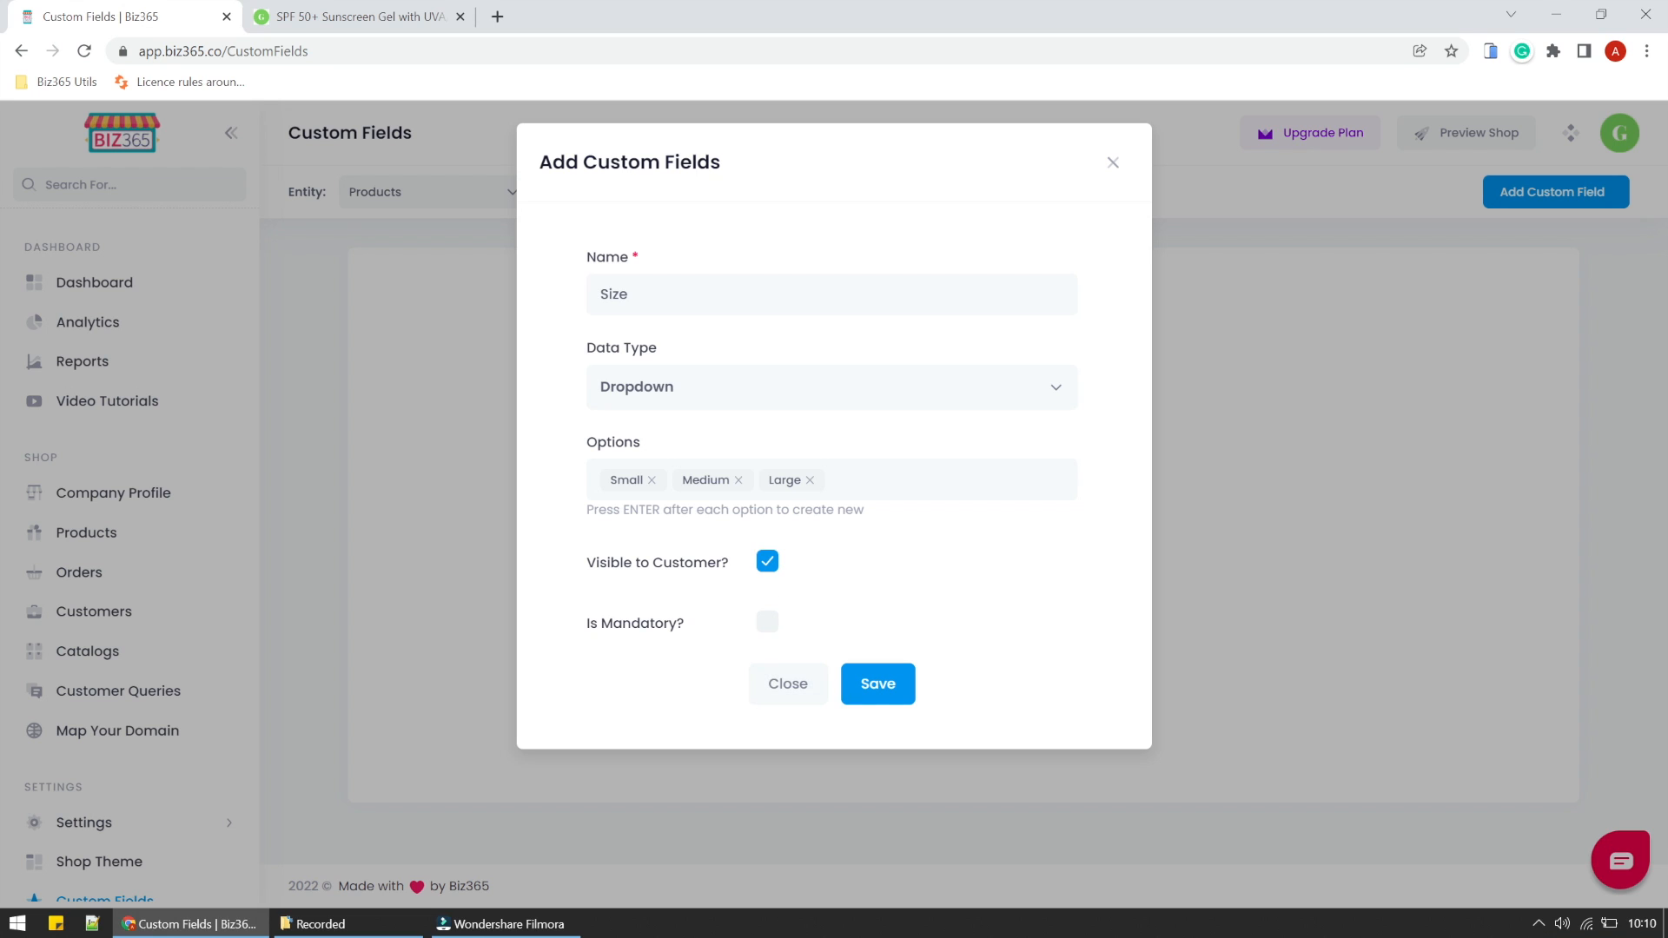
pyautogui.click(874, 686)
pyautogui.click(829, 605)
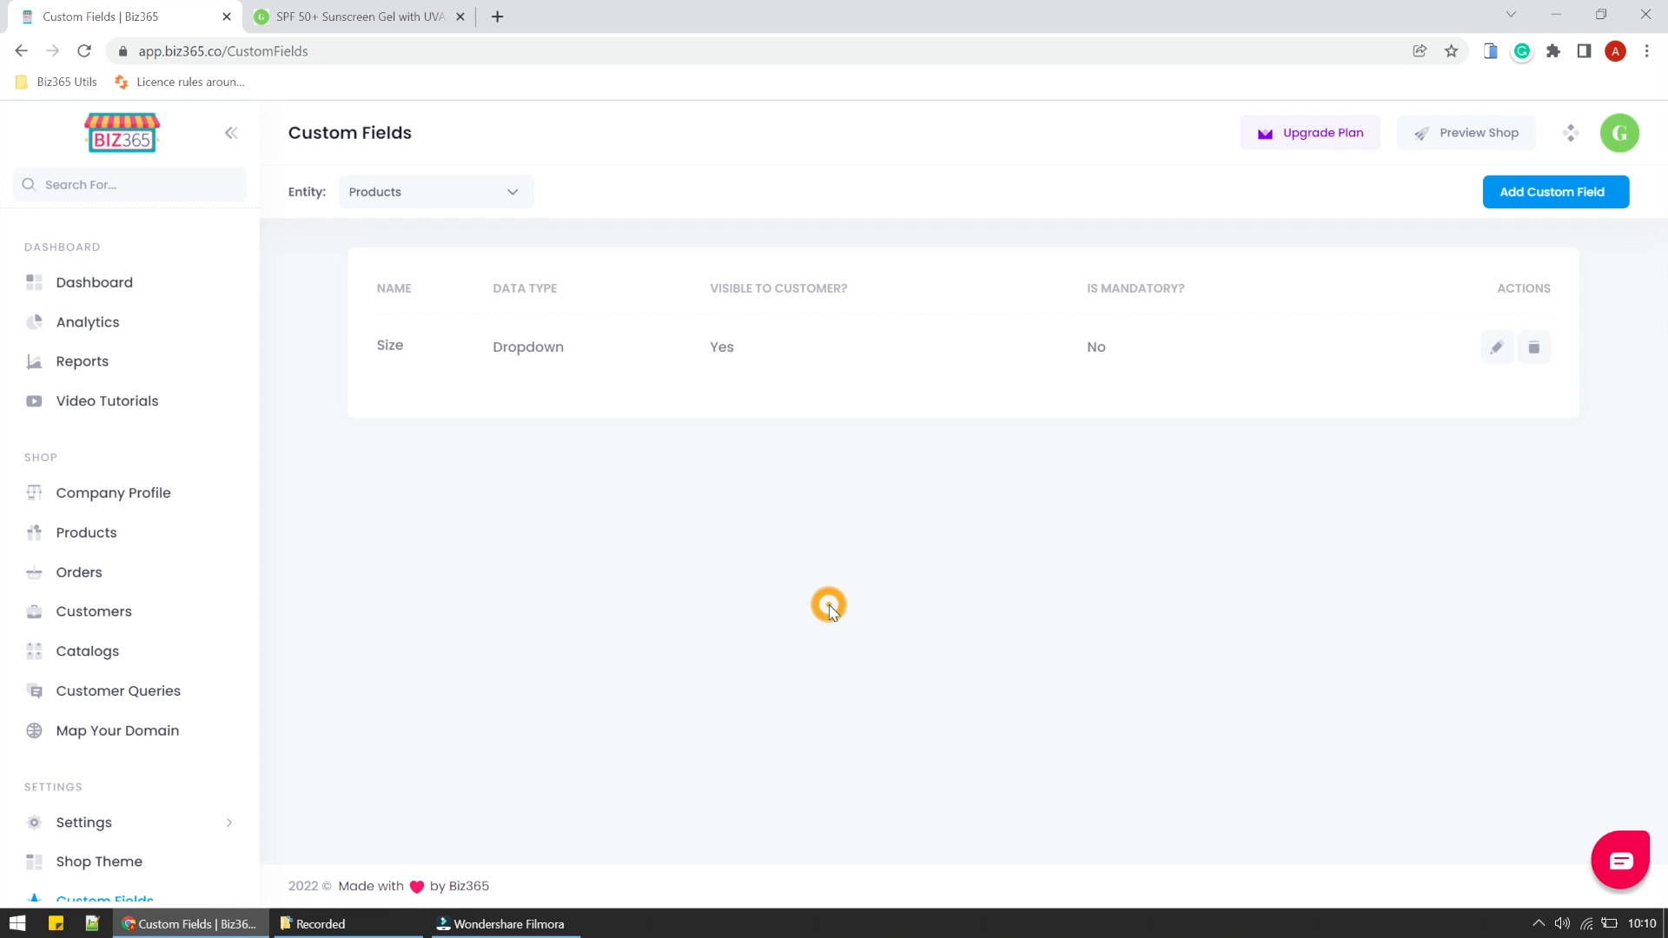
# - Add a product custom field named Flavour with the Text data type, visible to customers, and save it
pyautogui.click(1516, 191)
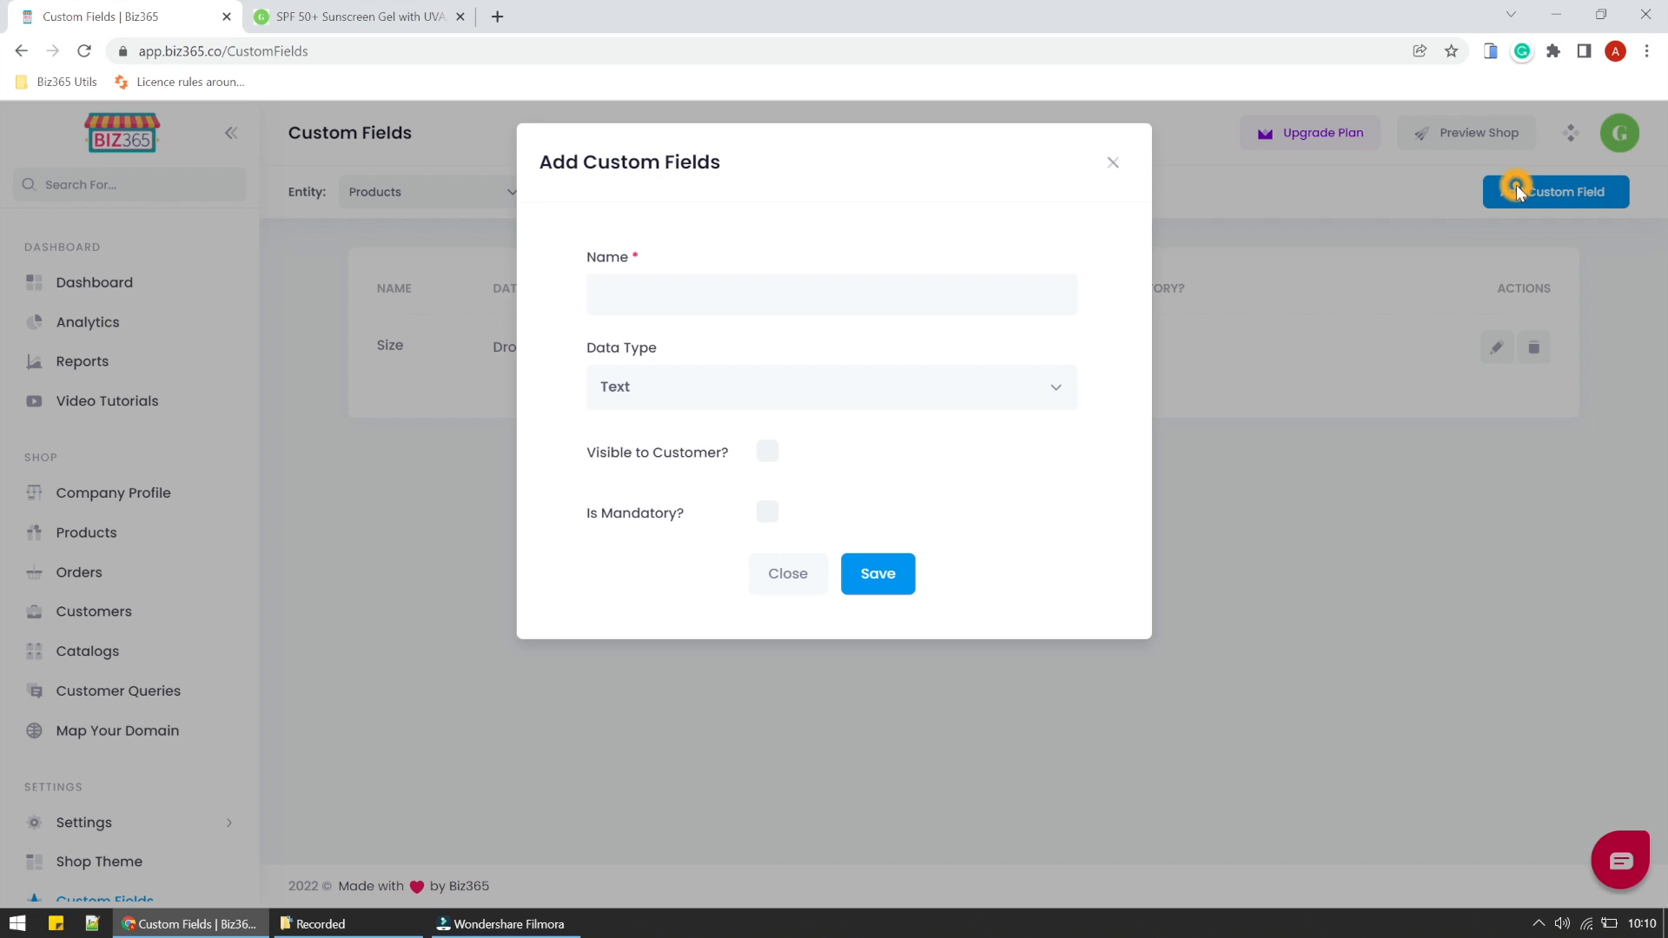
pyautogui.click(789, 292)
pyautogui.write('Fl')
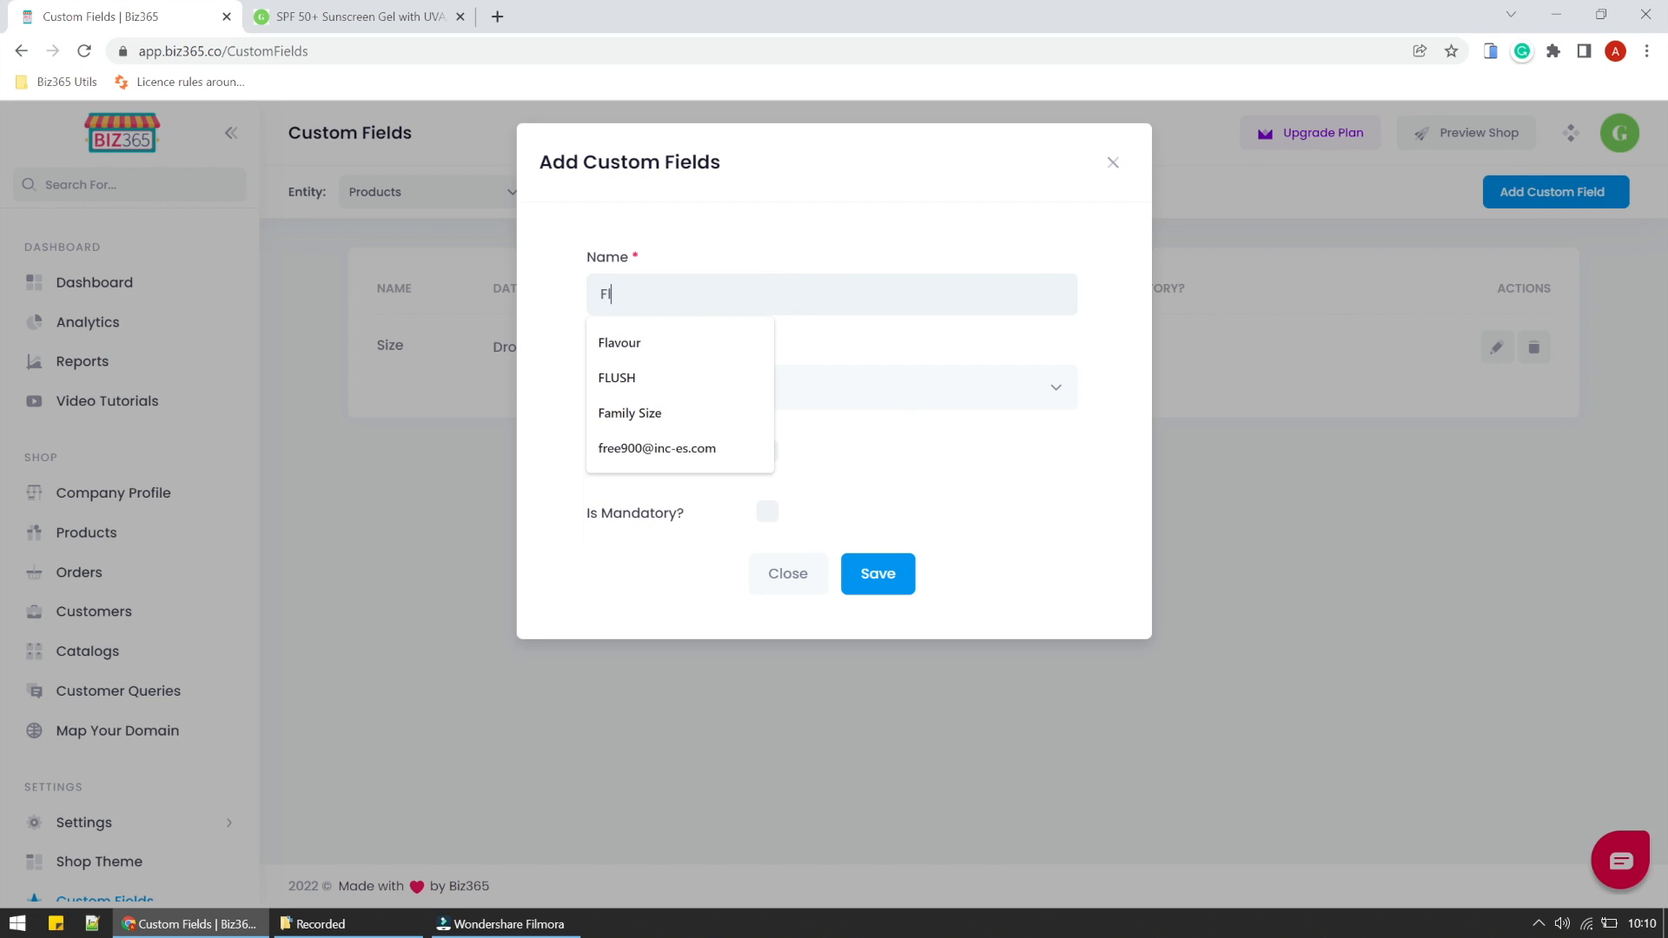
pyautogui.write('avour')
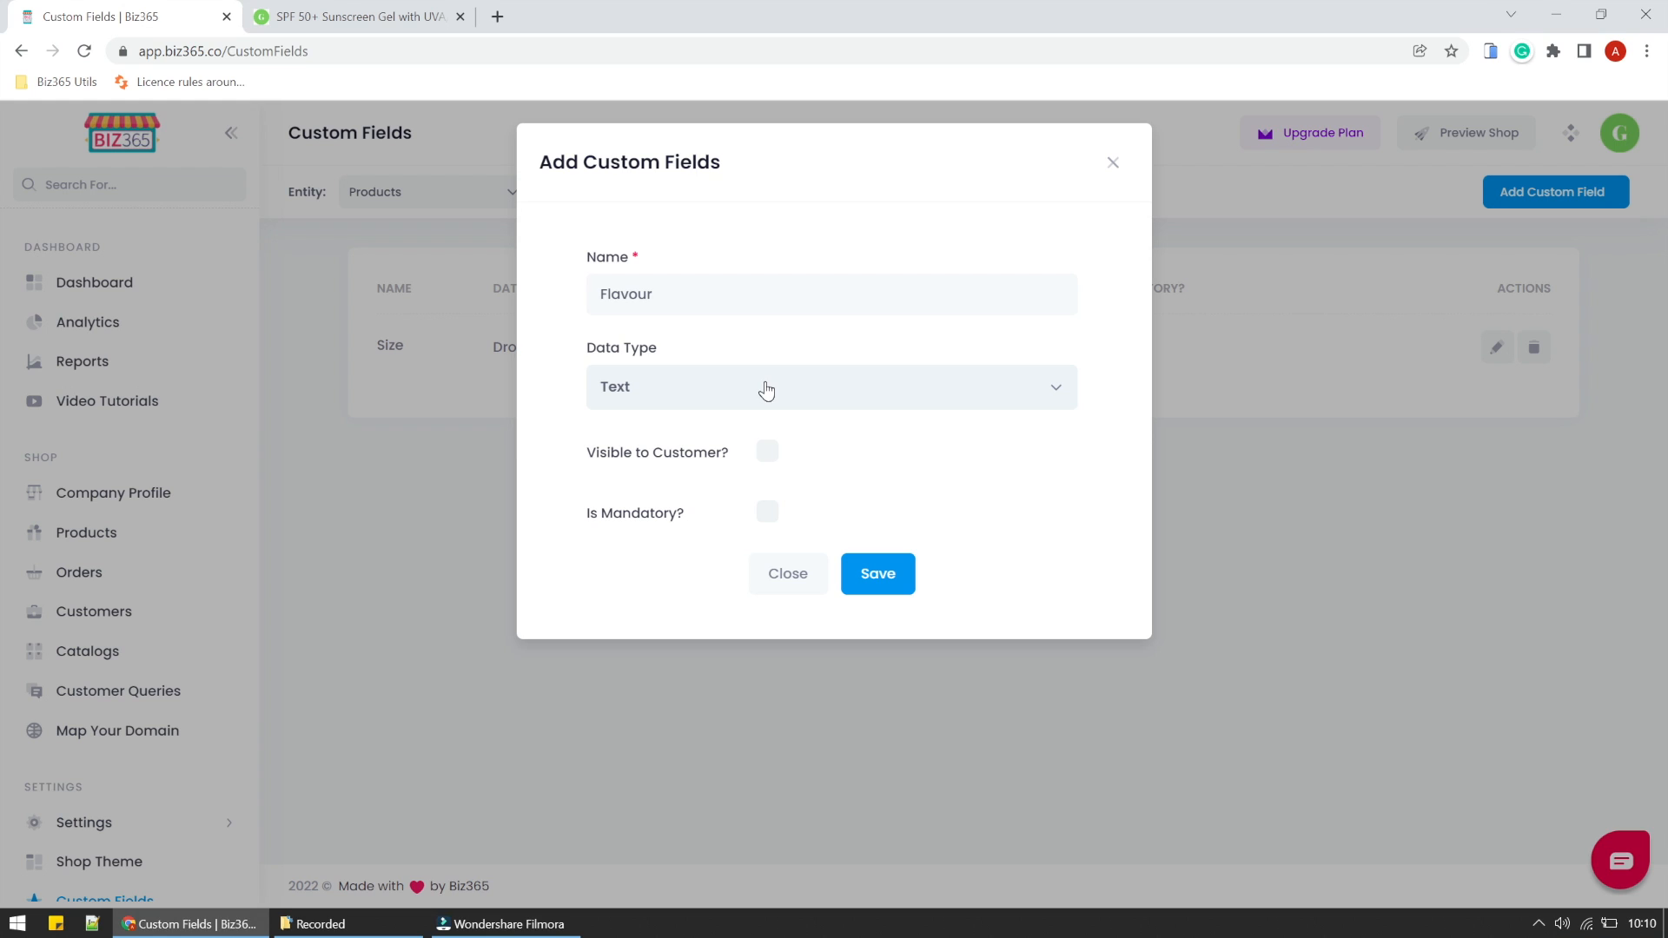
pyautogui.click(768, 452)
pyautogui.click(896, 582)
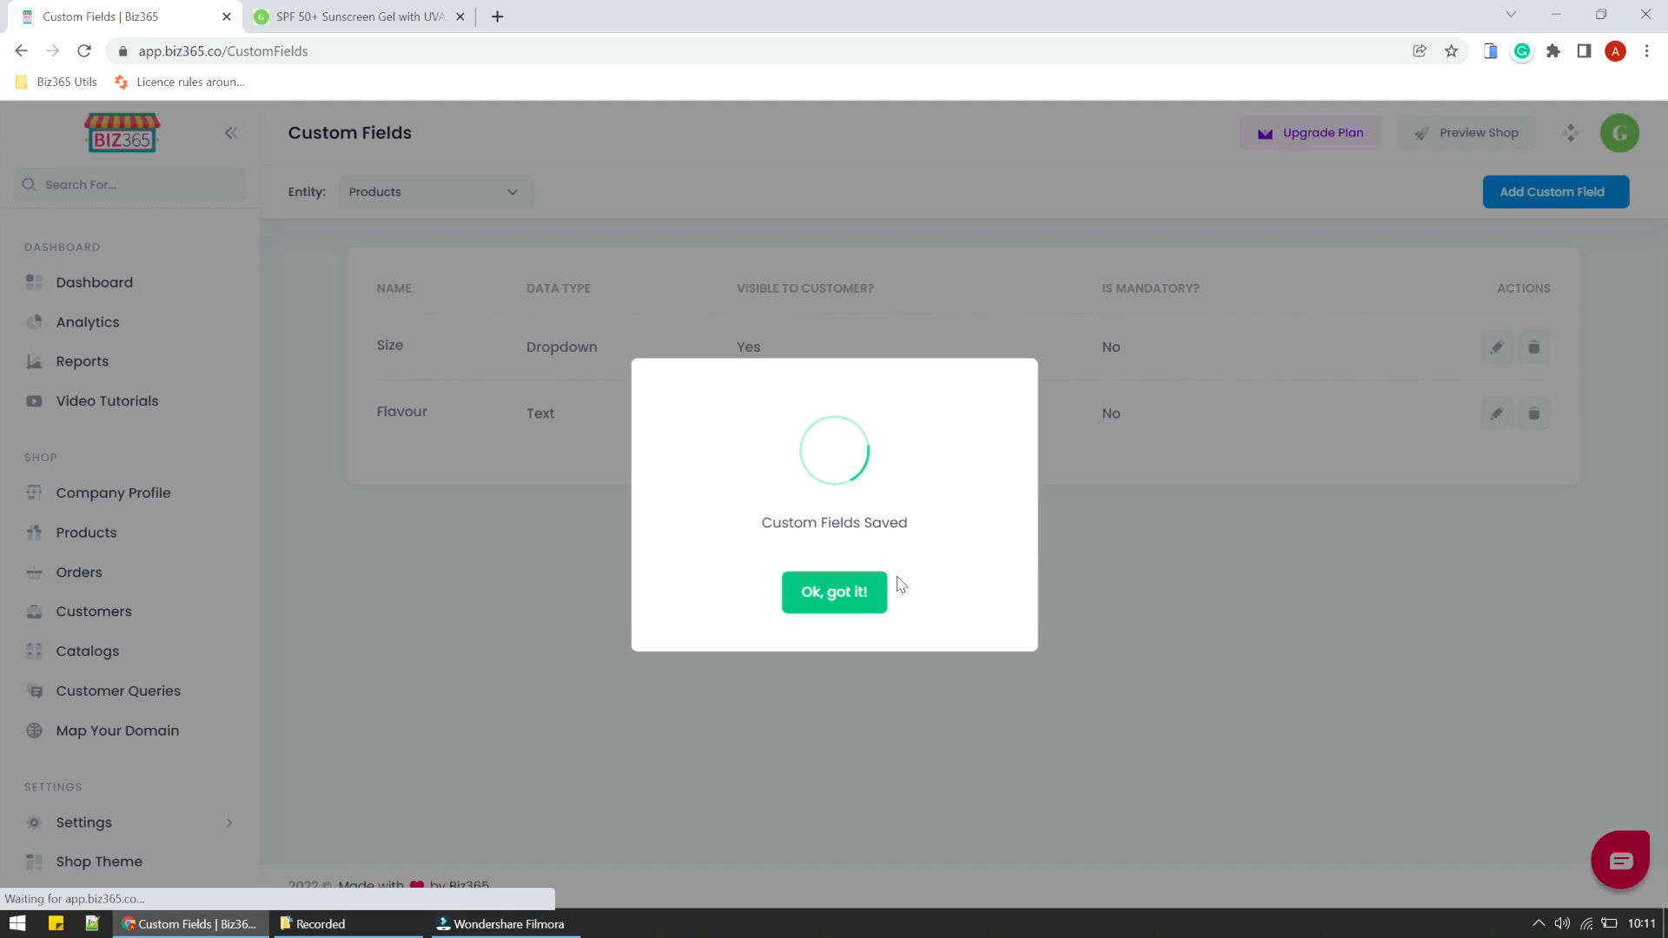
pyautogui.click(858, 595)
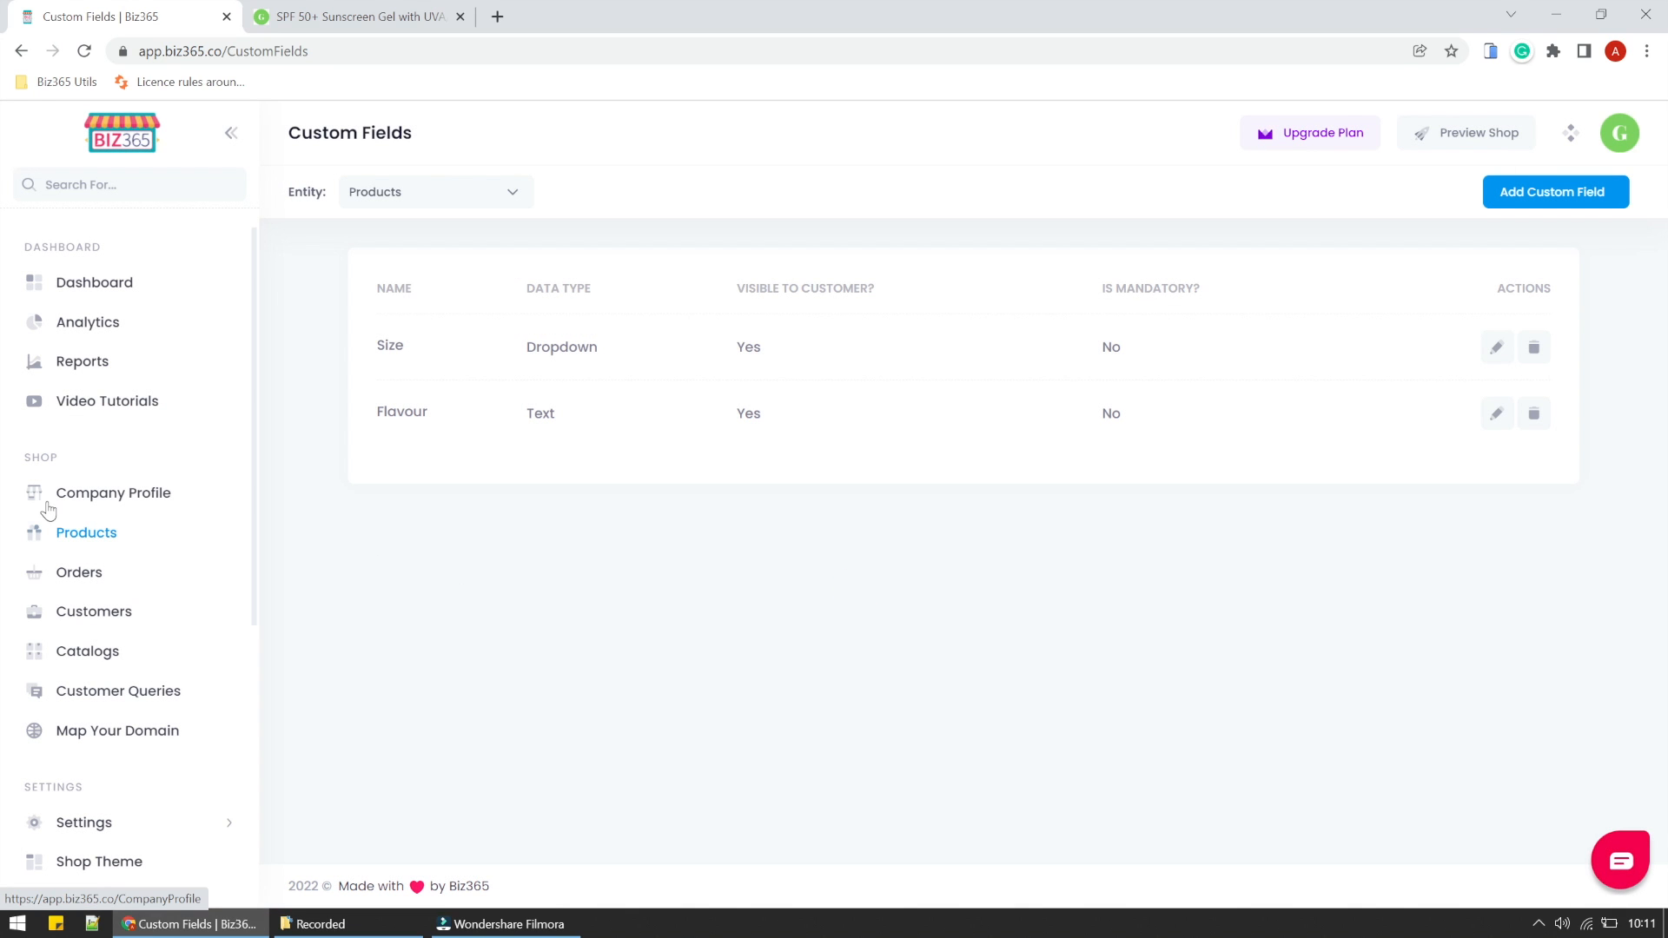
# - Open the custom fields of the Vitamin C, Hyaluronic Acid & Gold Serum product for editing
pyautogui.click(66, 532)
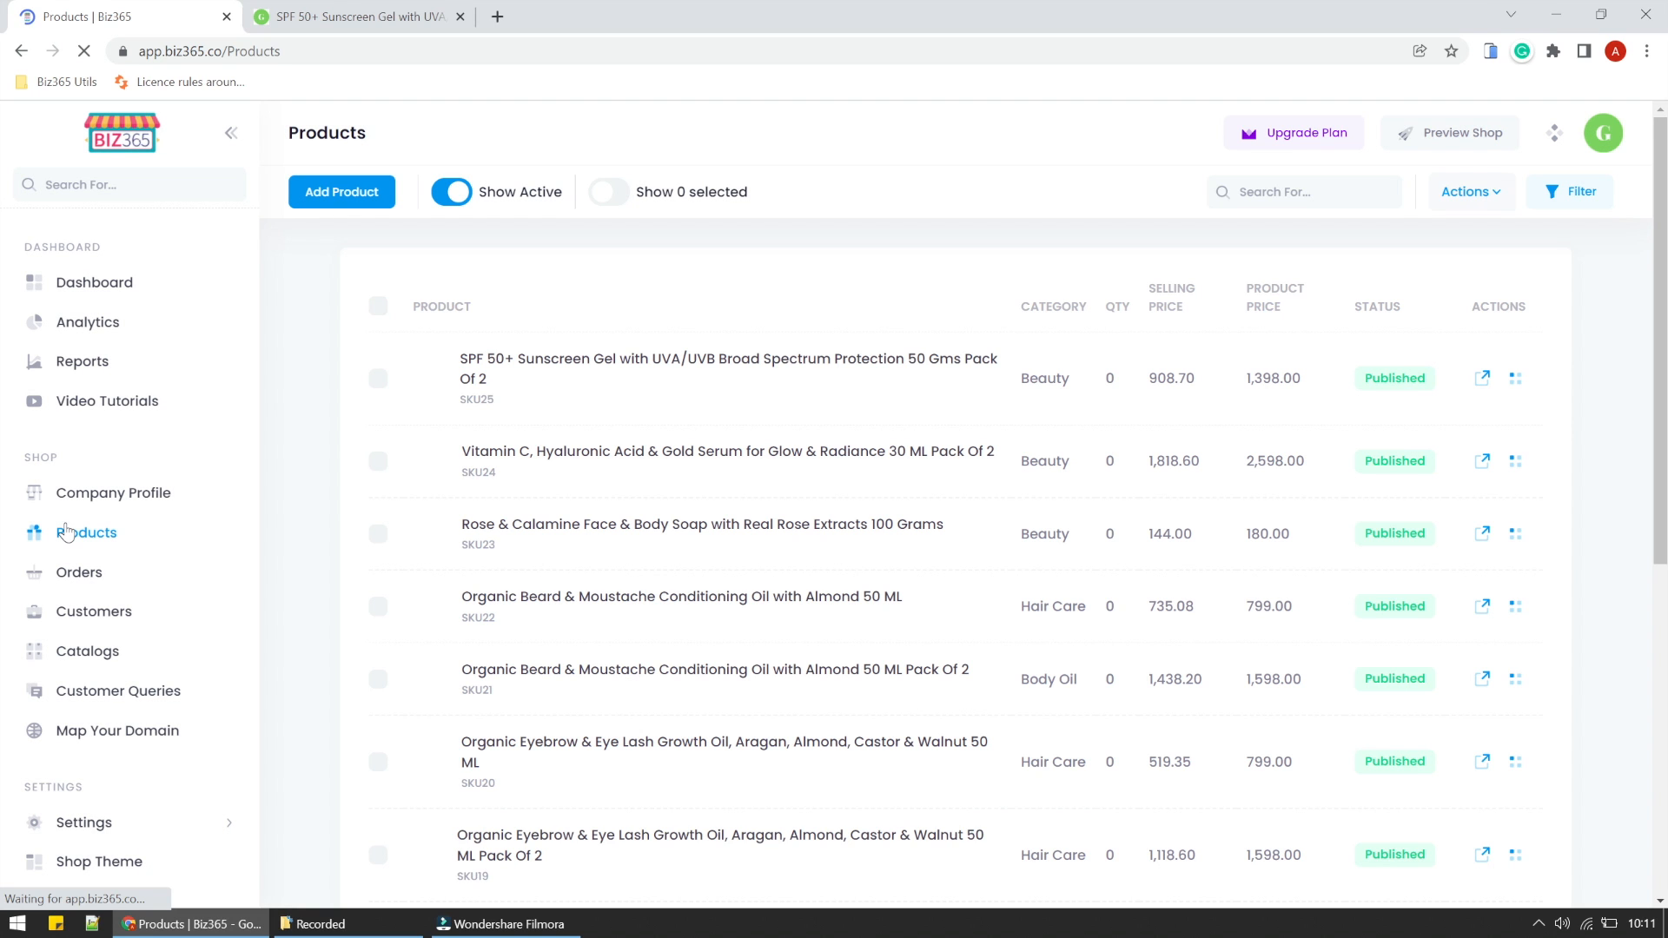
pyautogui.click(1515, 460)
pyautogui.click(1465, 517)
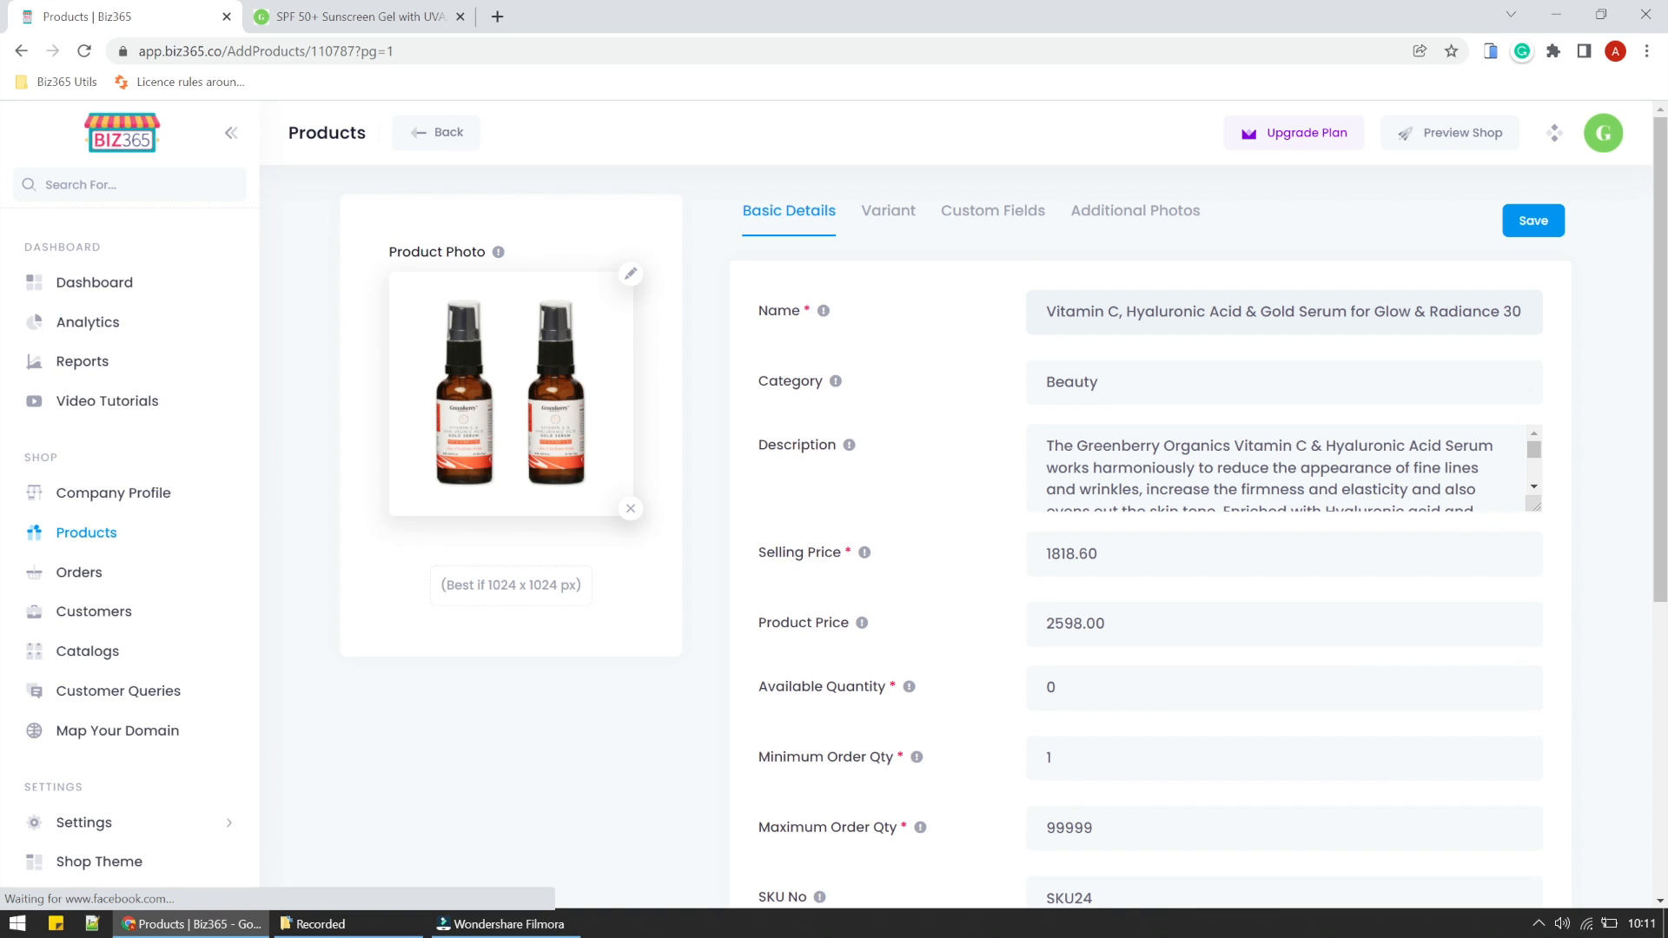
pyautogui.click(969, 205)
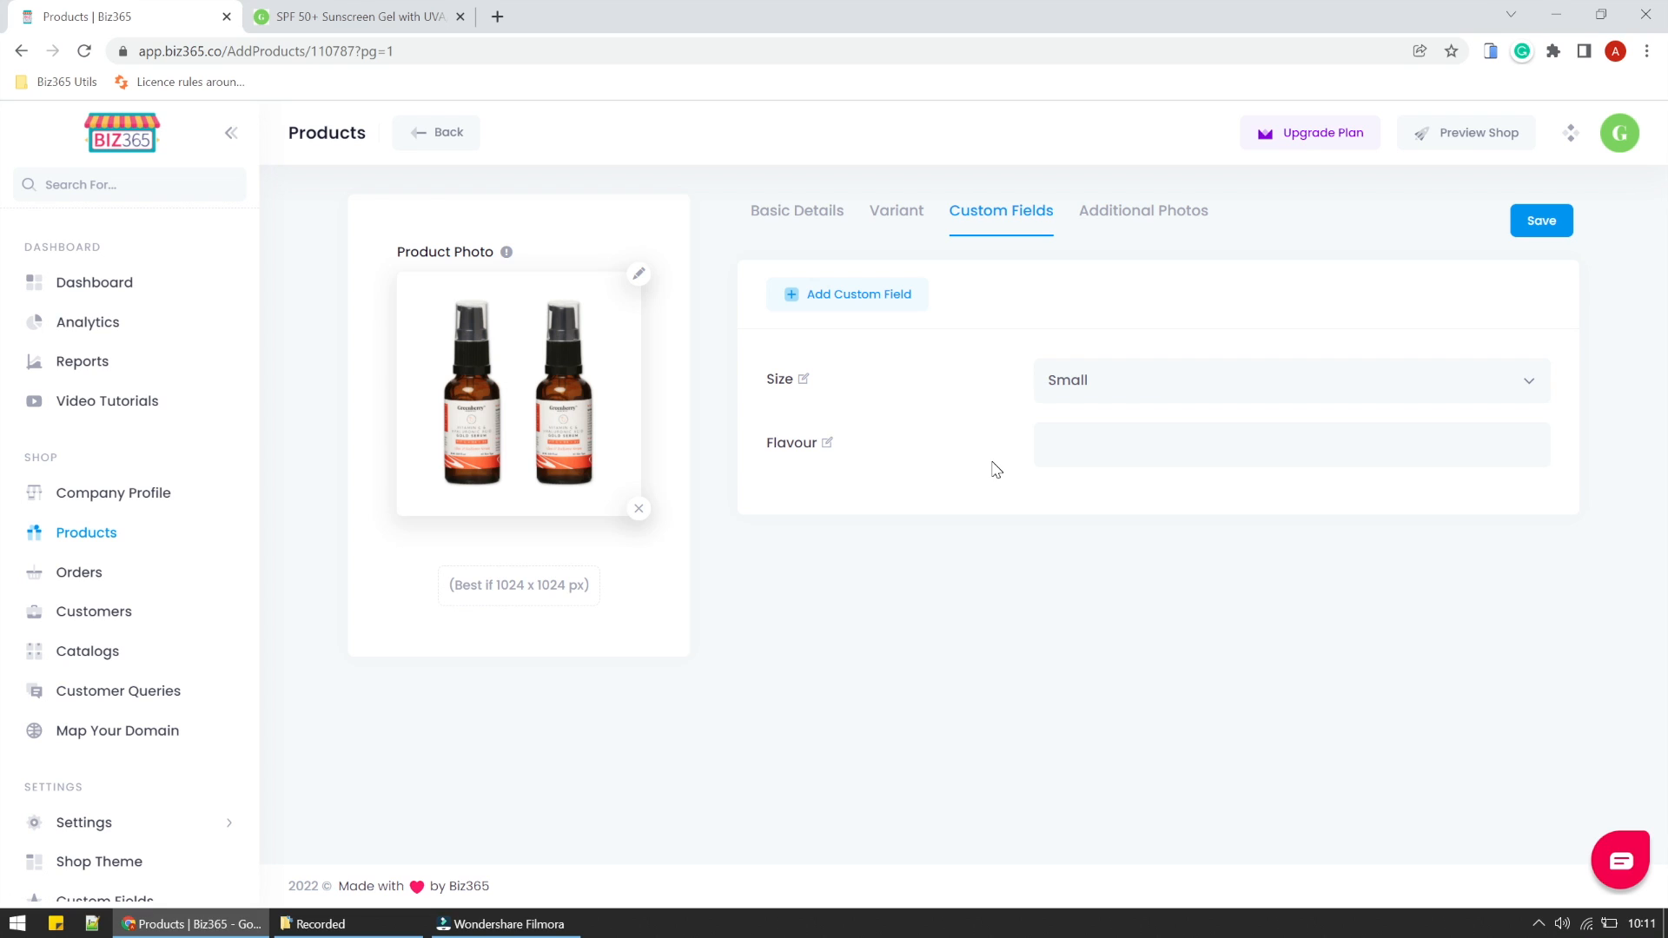
# - Set the serum's Size to Medium and its Flavour to Fruity, and save the product
pyautogui.click(1124, 387)
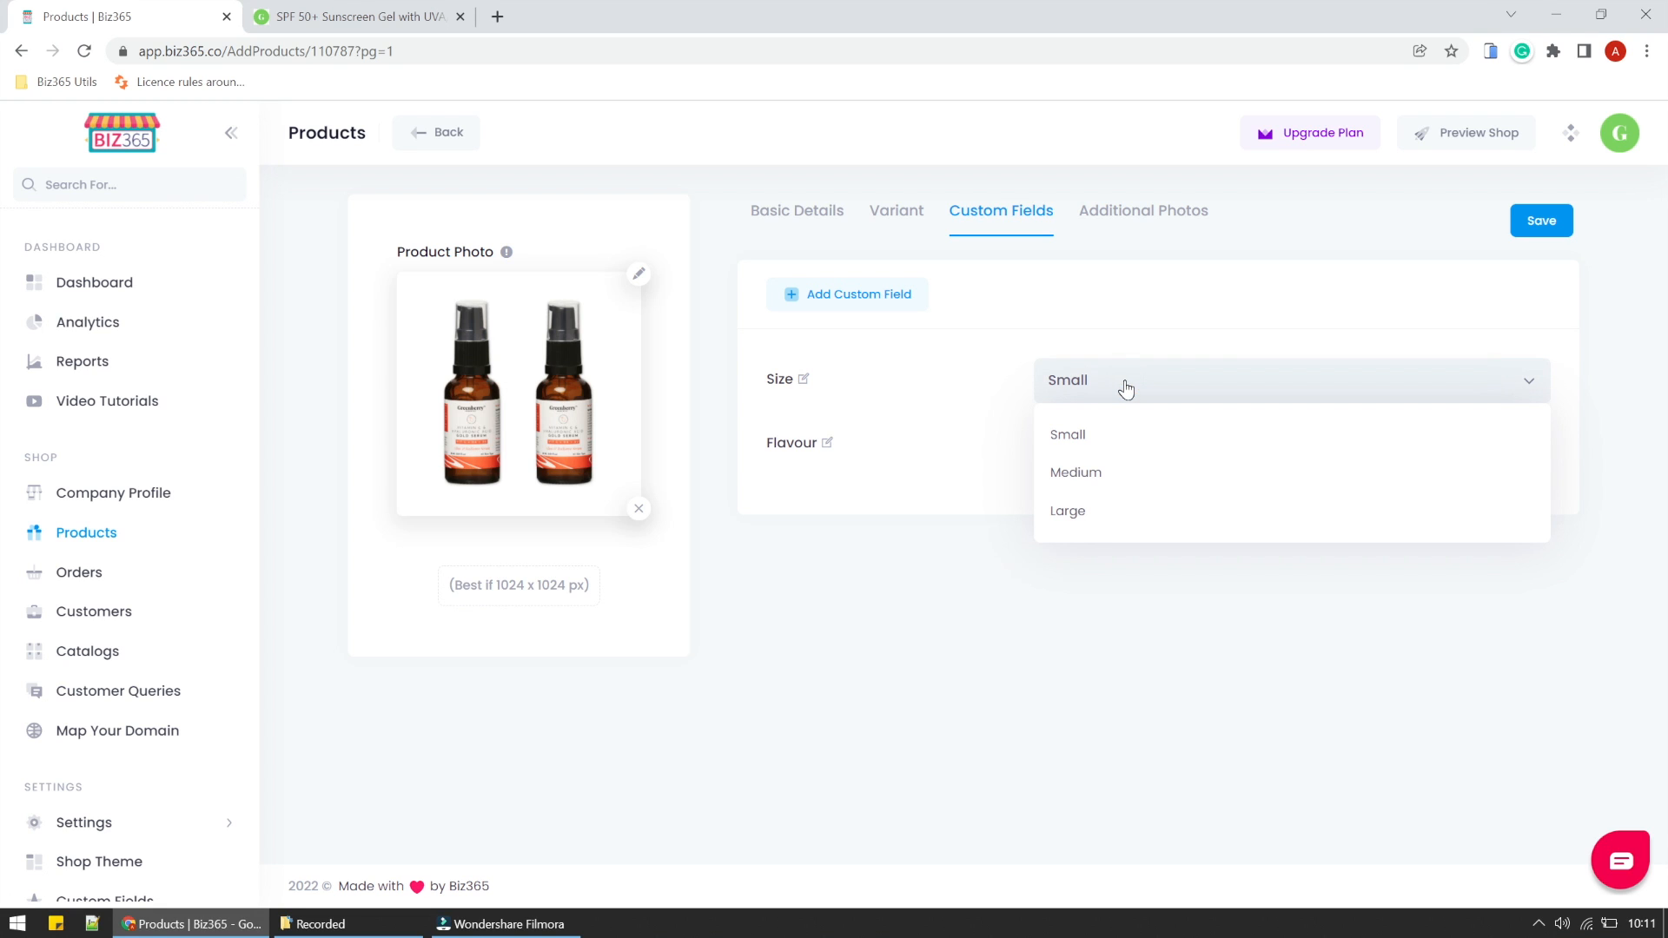
pyautogui.click(1101, 482)
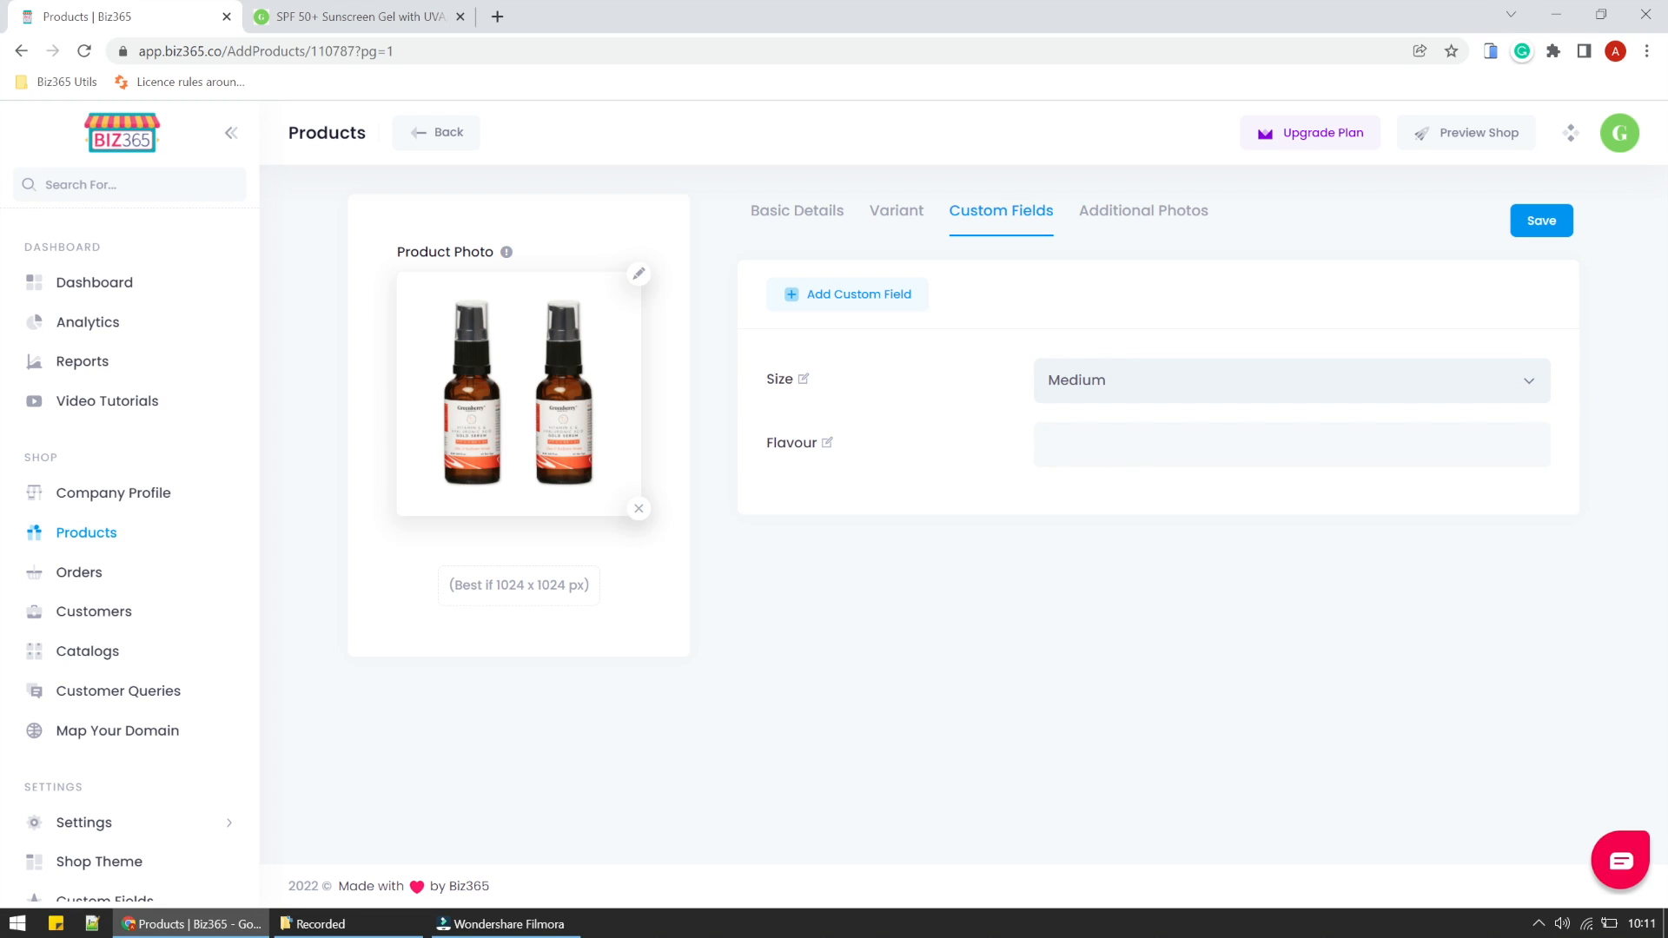
pyautogui.click(1111, 432)
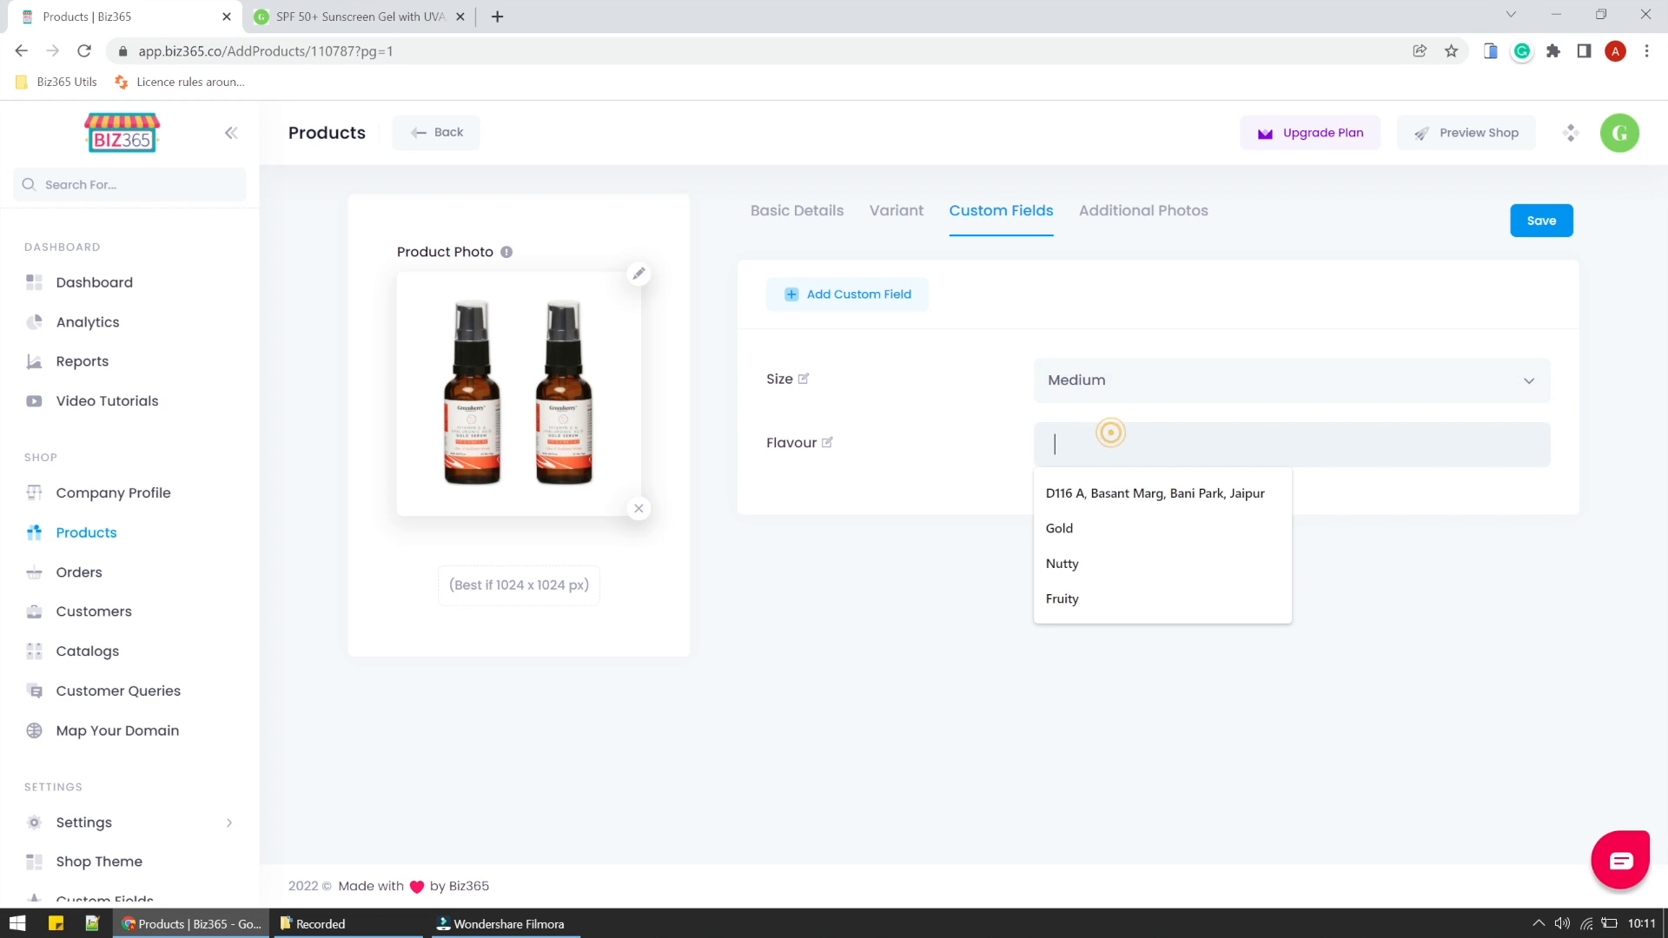
pyautogui.click(1082, 599)
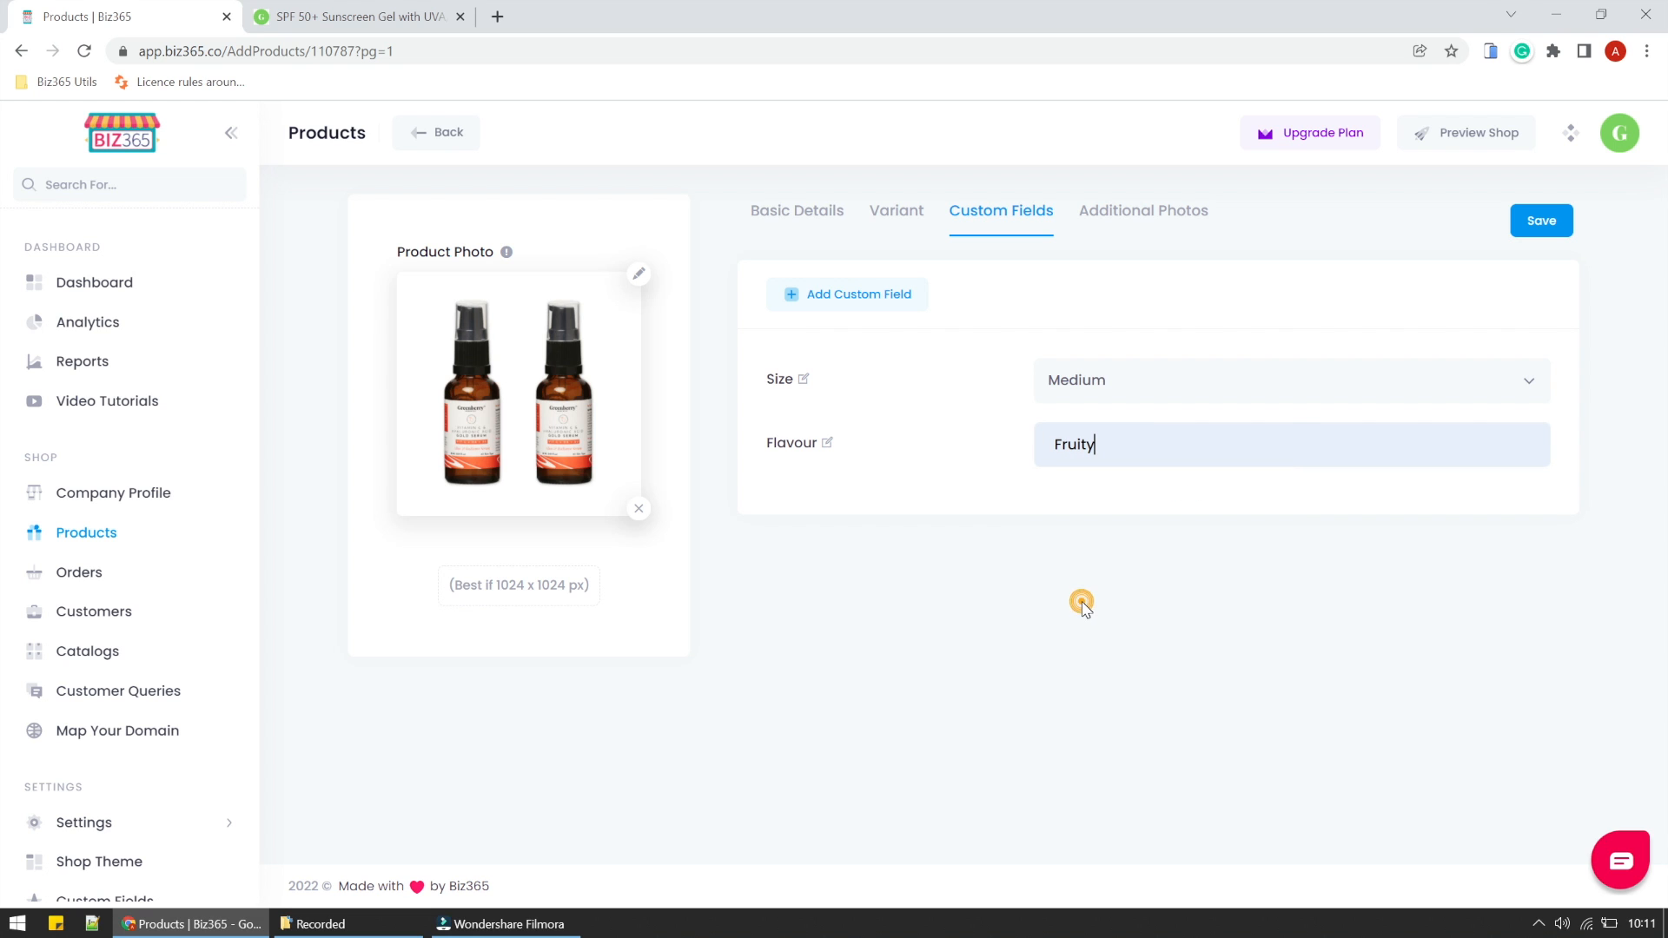
pyautogui.click(1529, 222)
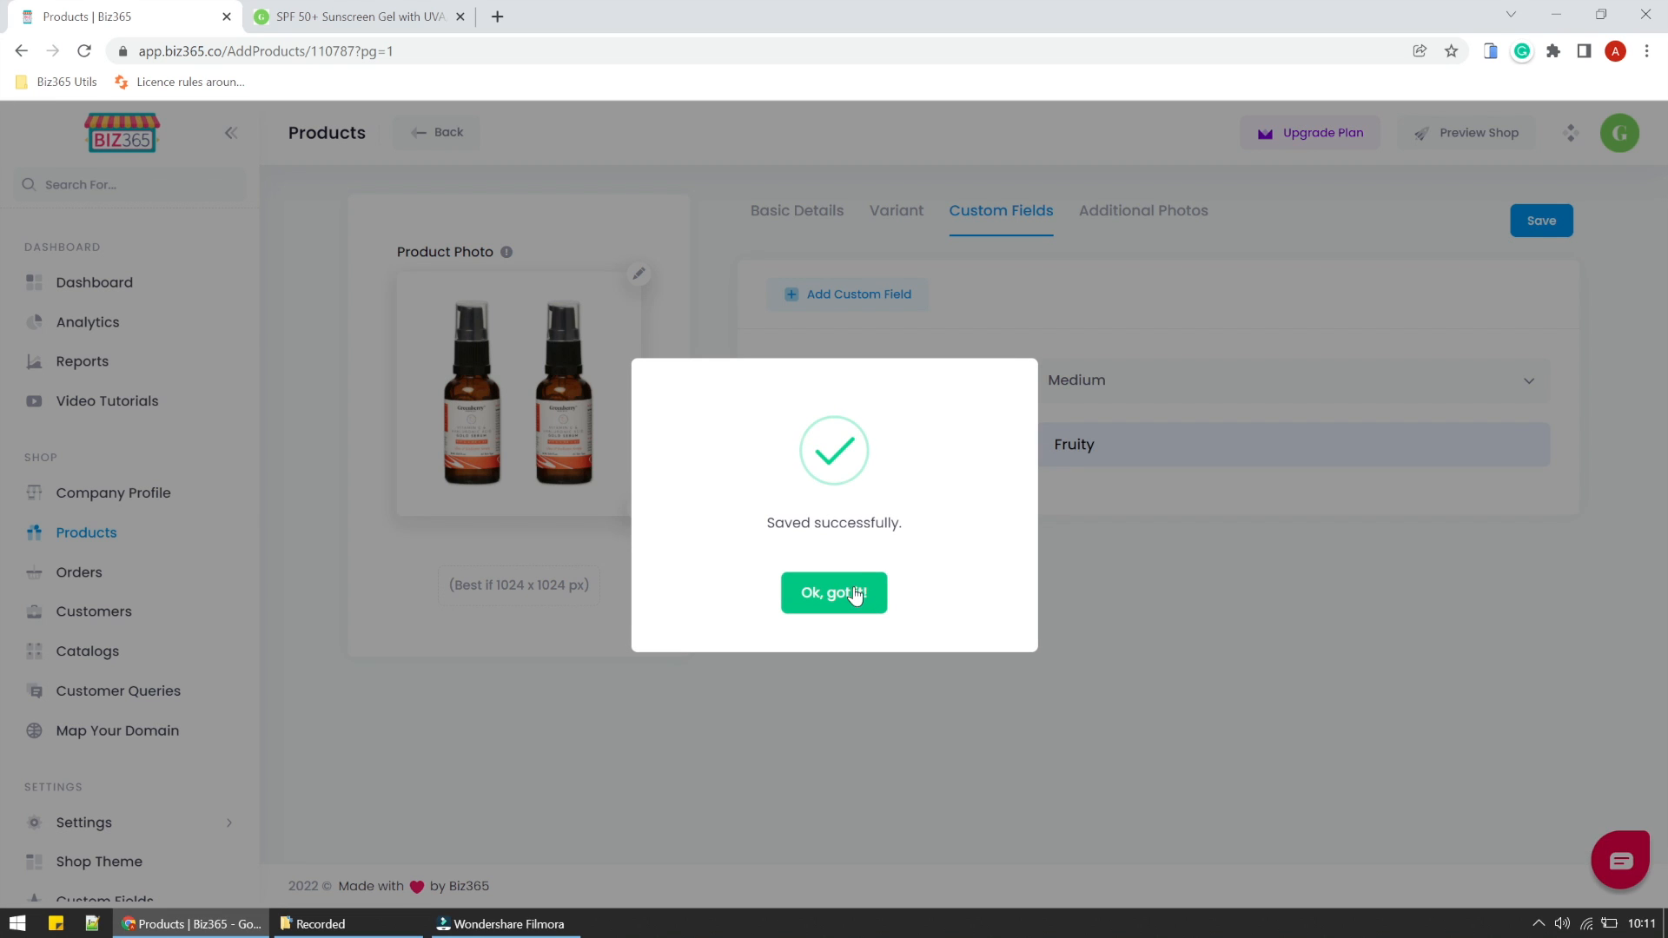
pyautogui.click(853, 594)
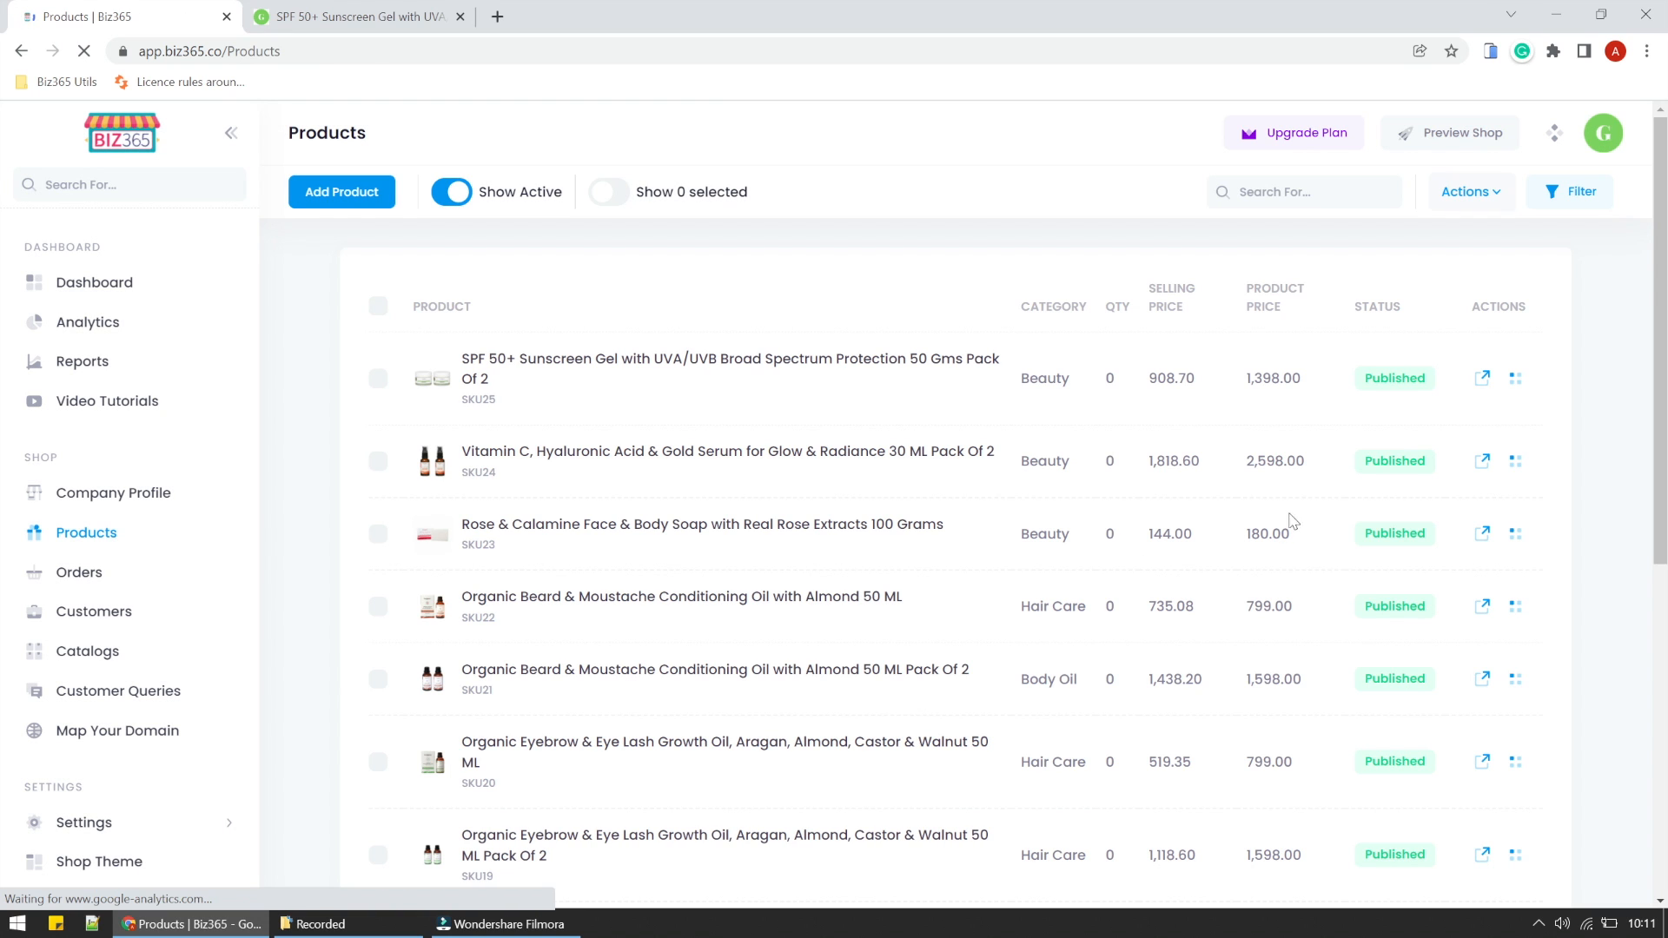
# - Preview the Vitamin C serum in the store and examine the Size and Flavour details on its product page
pyautogui.click(1509, 476)
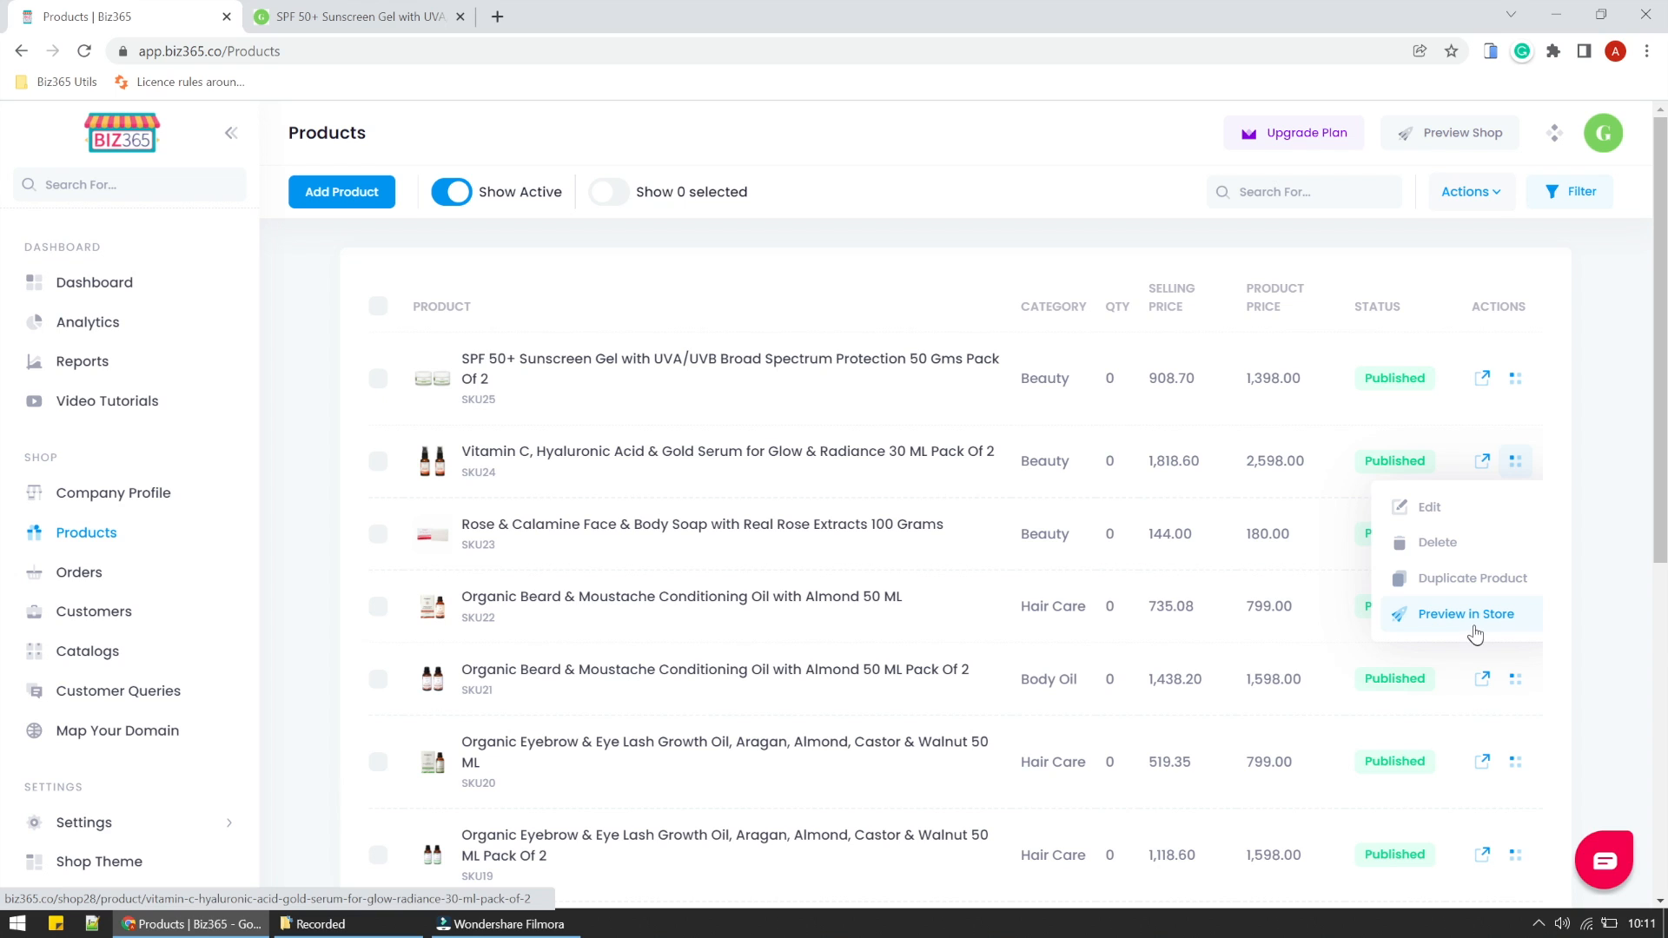
pyautogui.click(1474, 617)
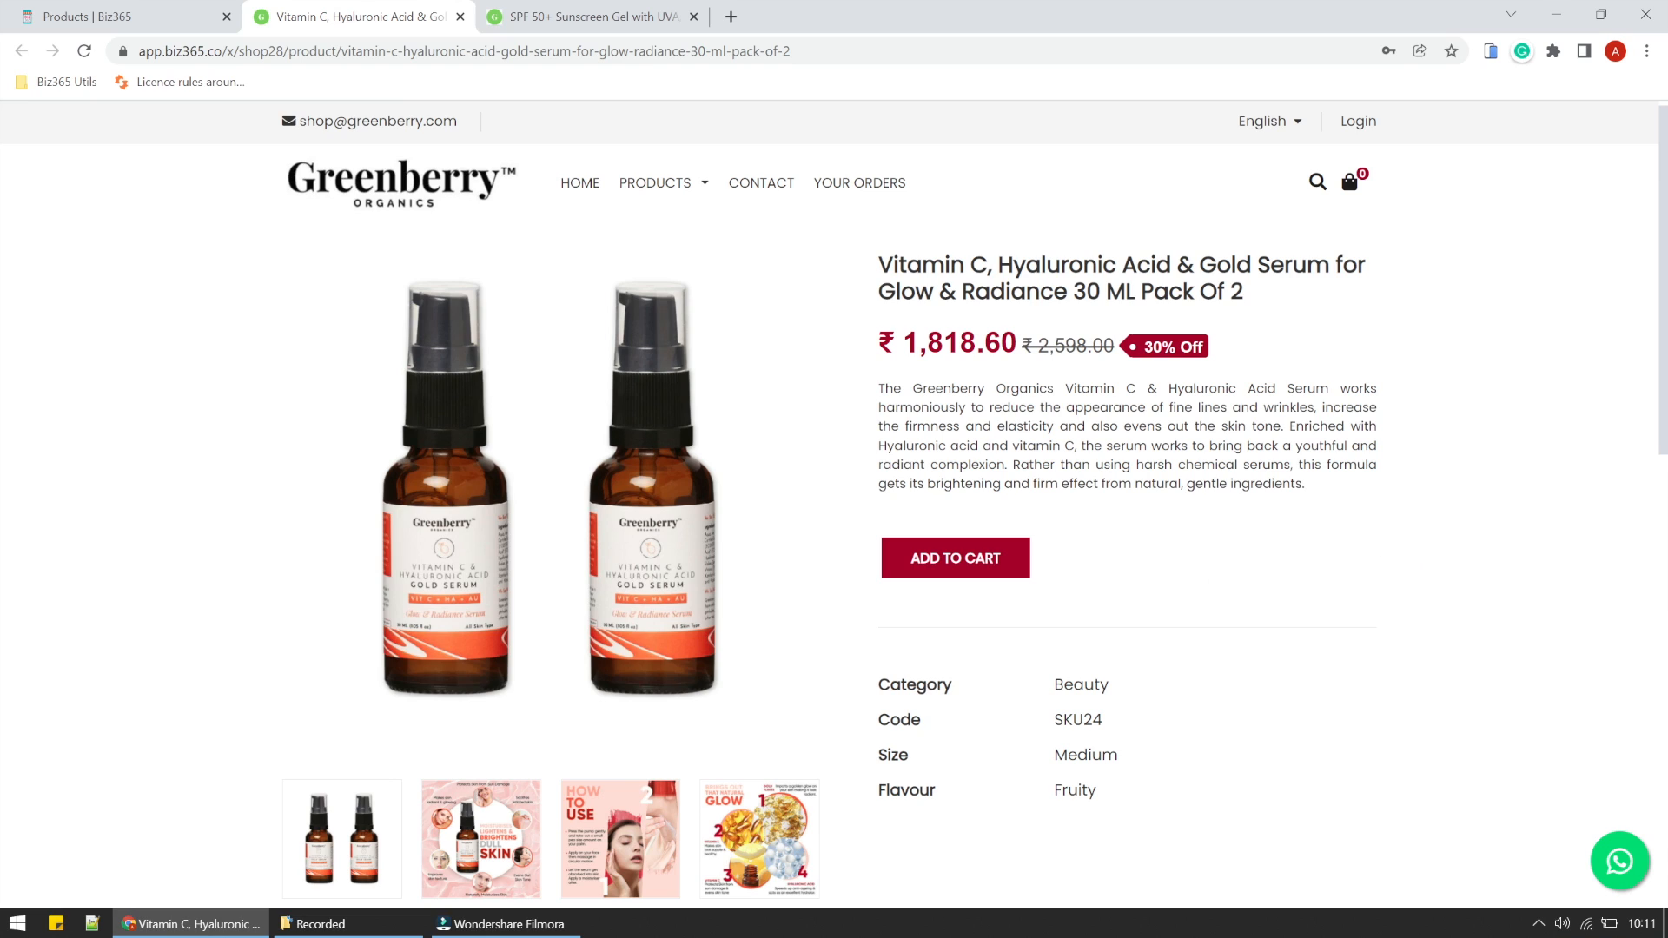
pyautogui.moveTo(883, 756); pyautogui.dragTo(1103, 808)
pyautogui.click(1103, 808)
# - Download the bulk import Excel sheet with the existing products and enable editing of it in Excel
pyautogui.click(40, 9)
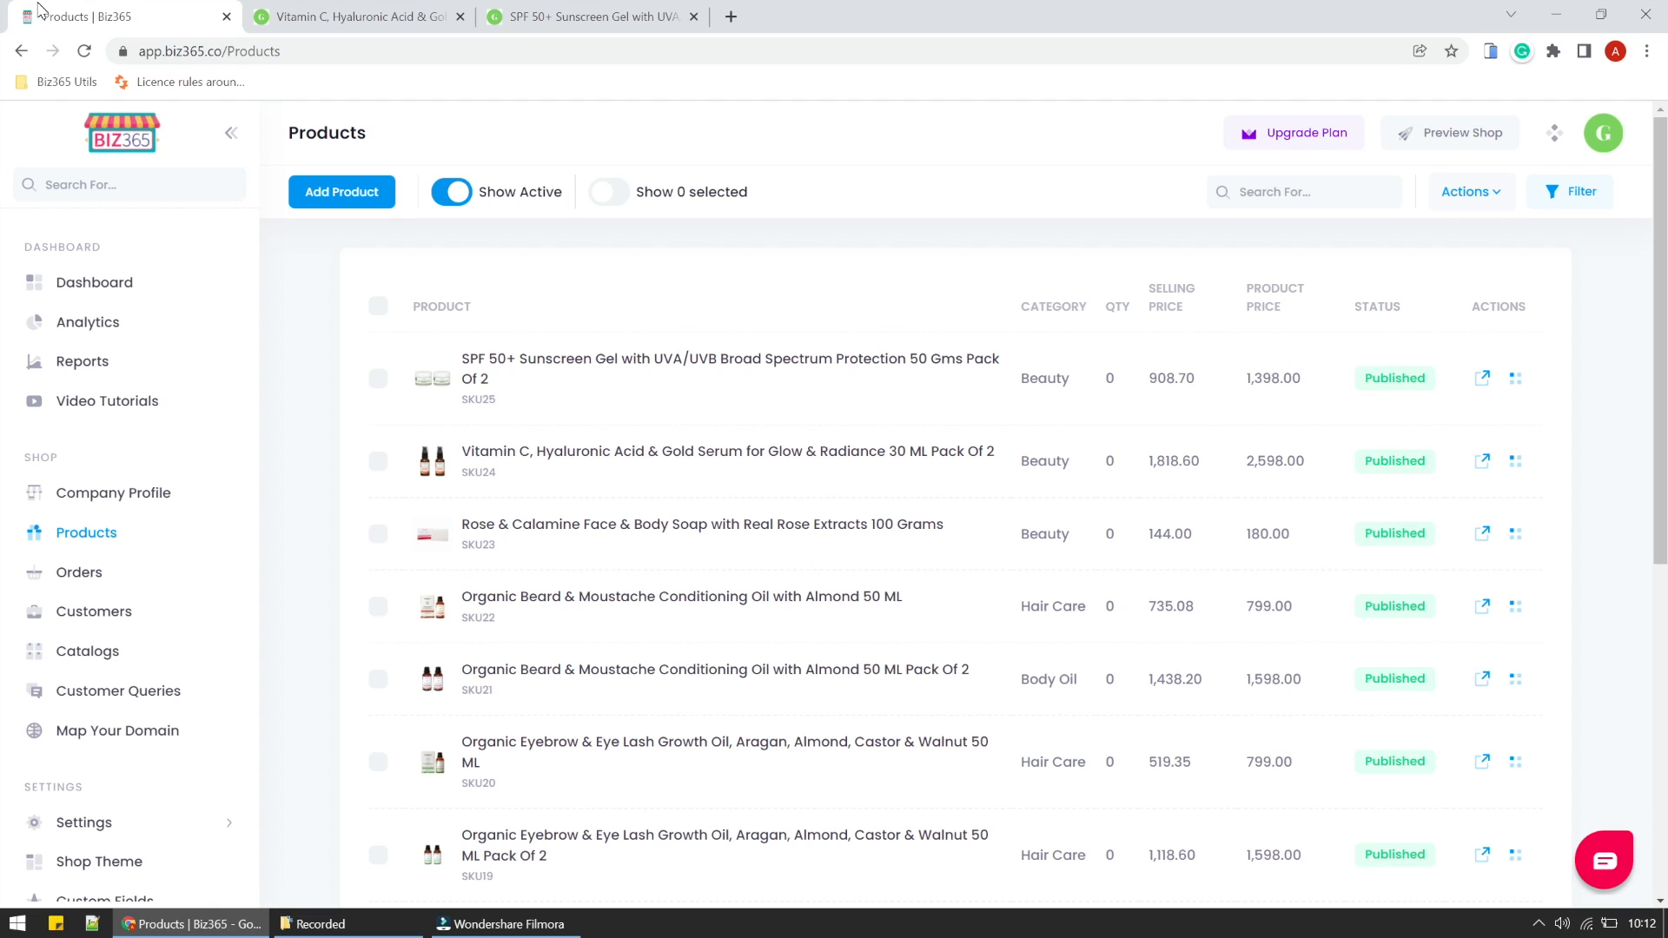
pyautogui.click(1450, 191)
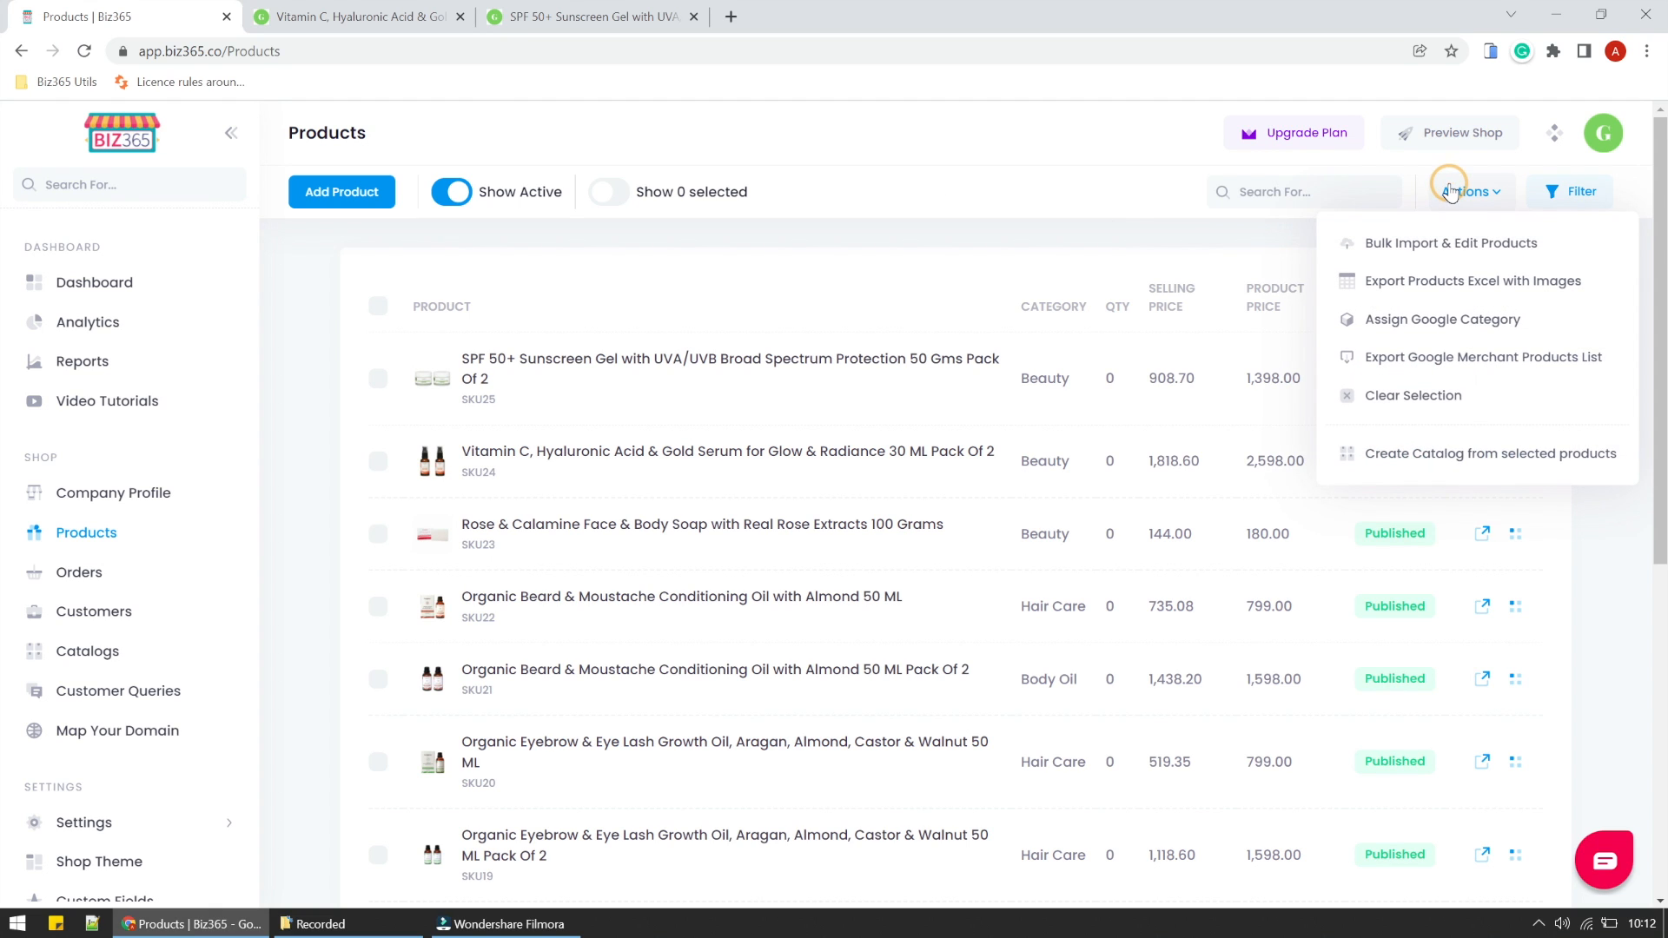
pyautogui.click(1413, 245)
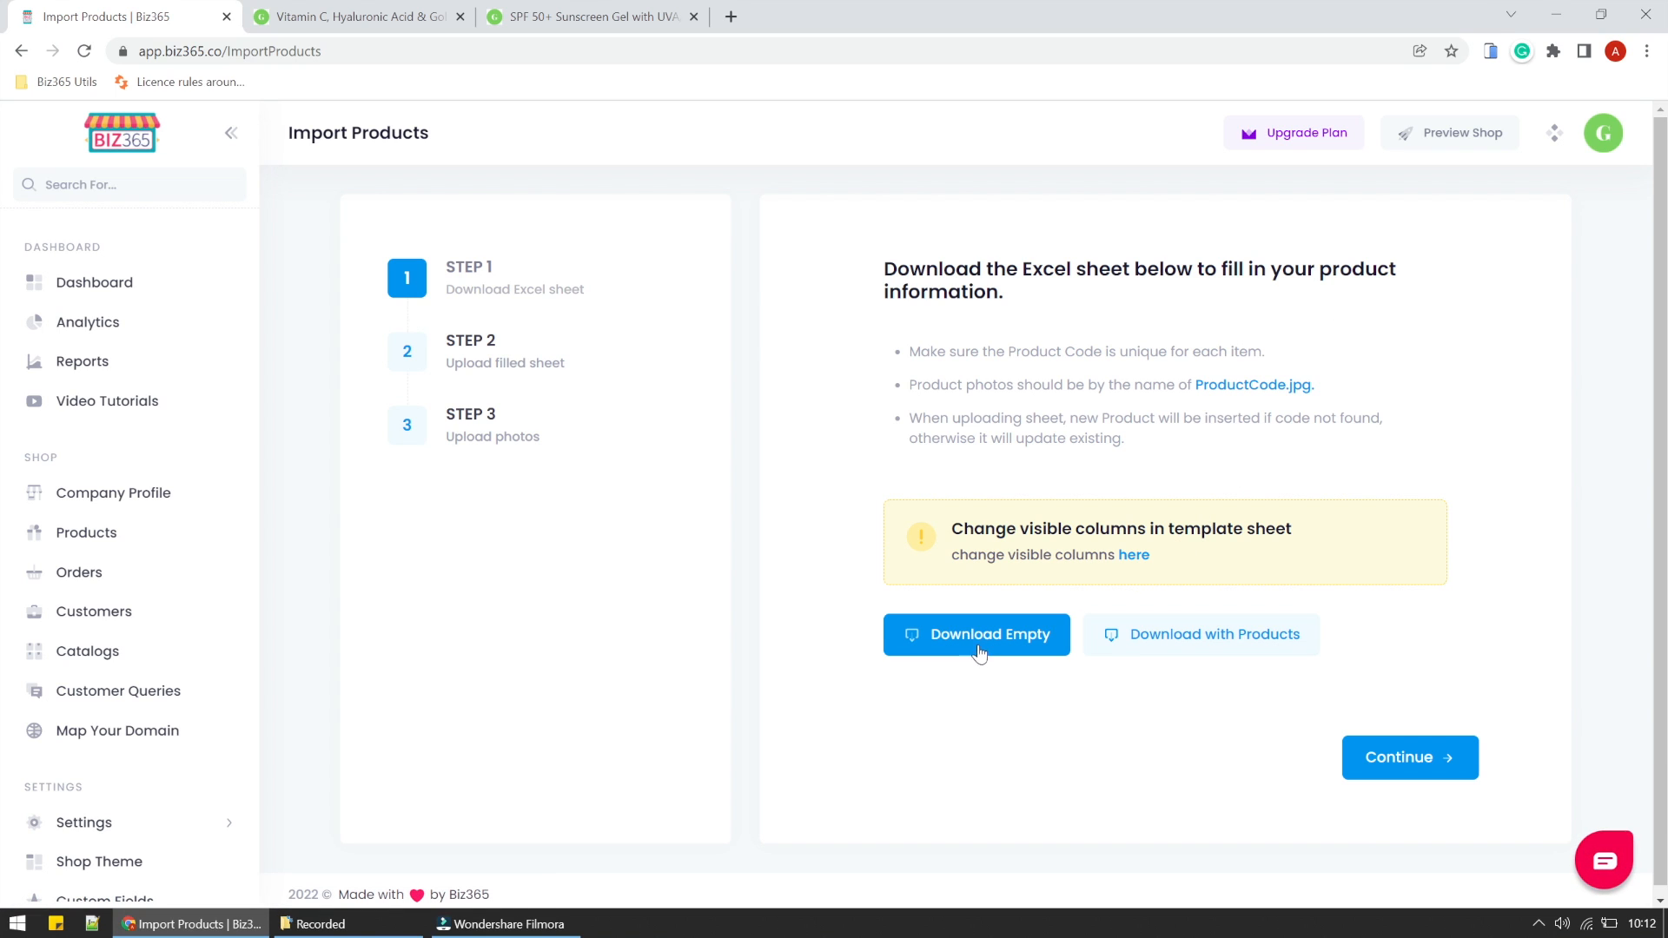
pyautogui.click(1129, 643)
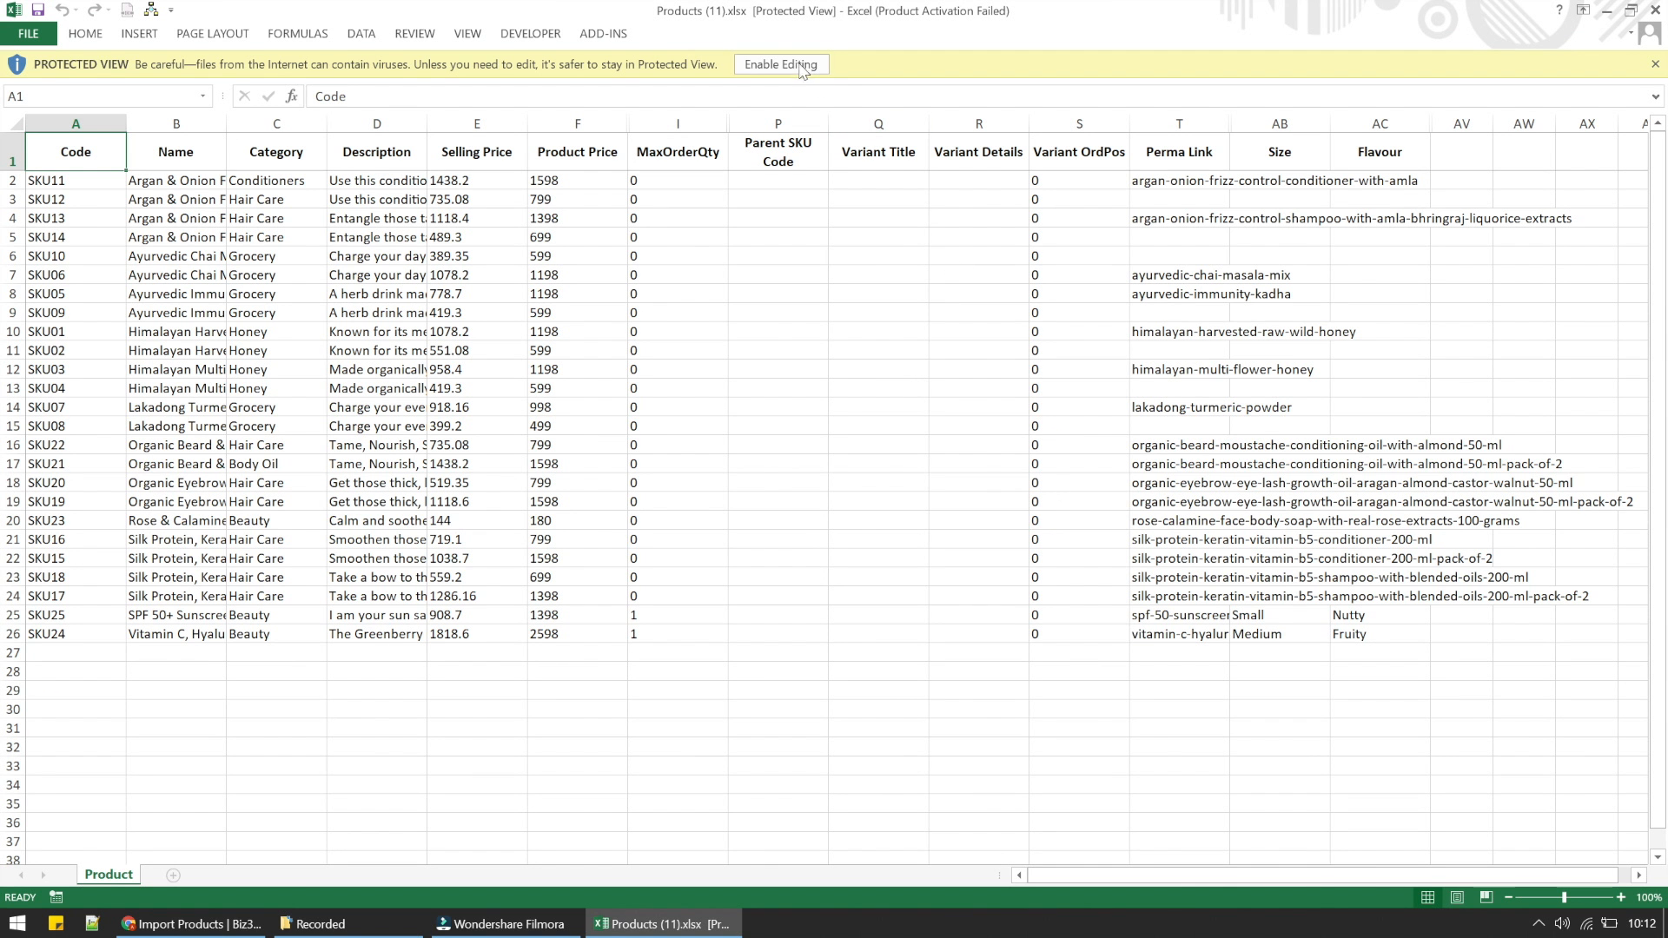
pyautogui.click(800, 63)
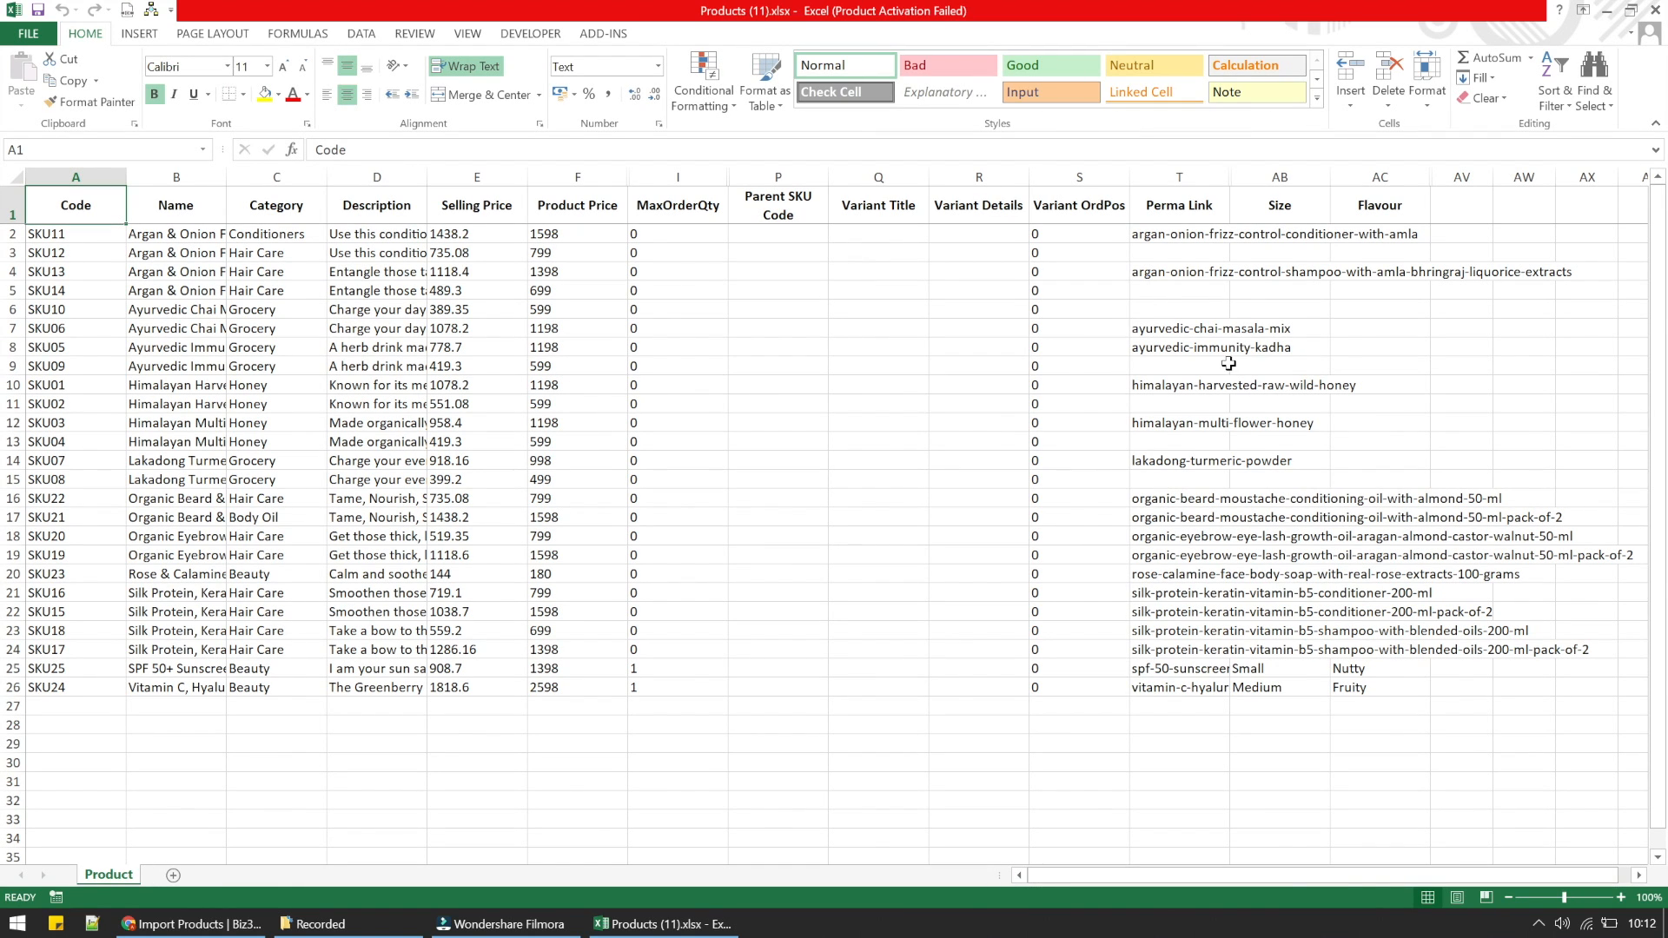
# - Examine the Size and Flavour columns across all product rows in the sheet
pyautogui.click(1008, 660)
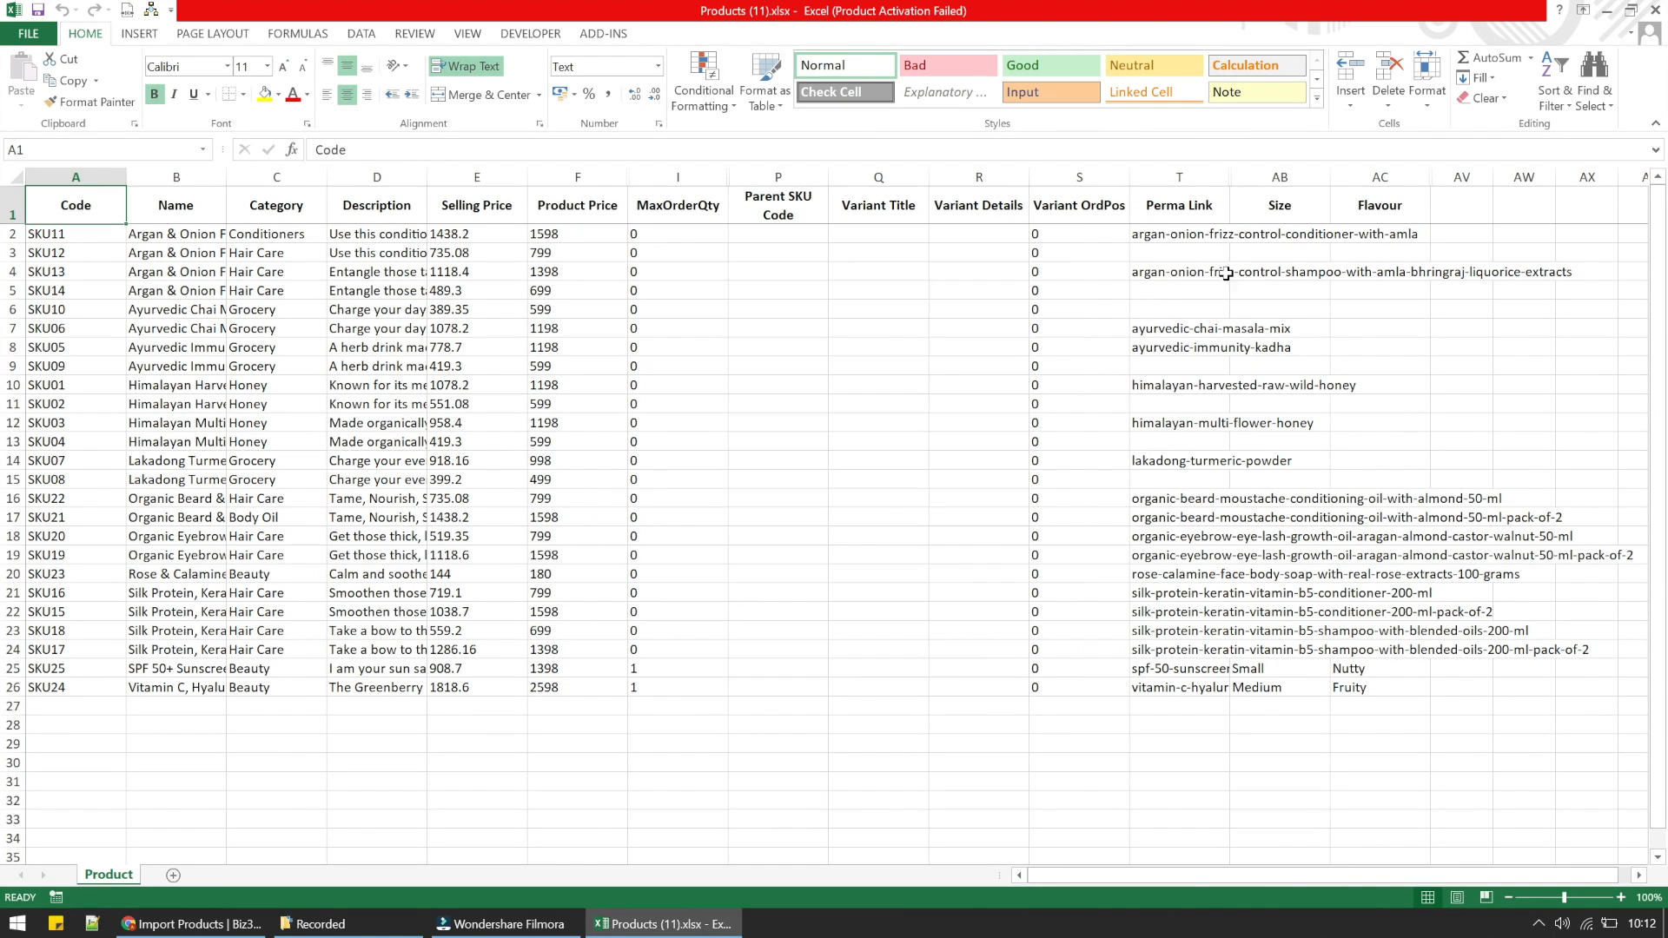
pyautogui.click(1280, 231)
pyautogui.moveTo(1280, 231); pyautogui.dragTo(1350, 686)
pyautogui.click(1306, 349)
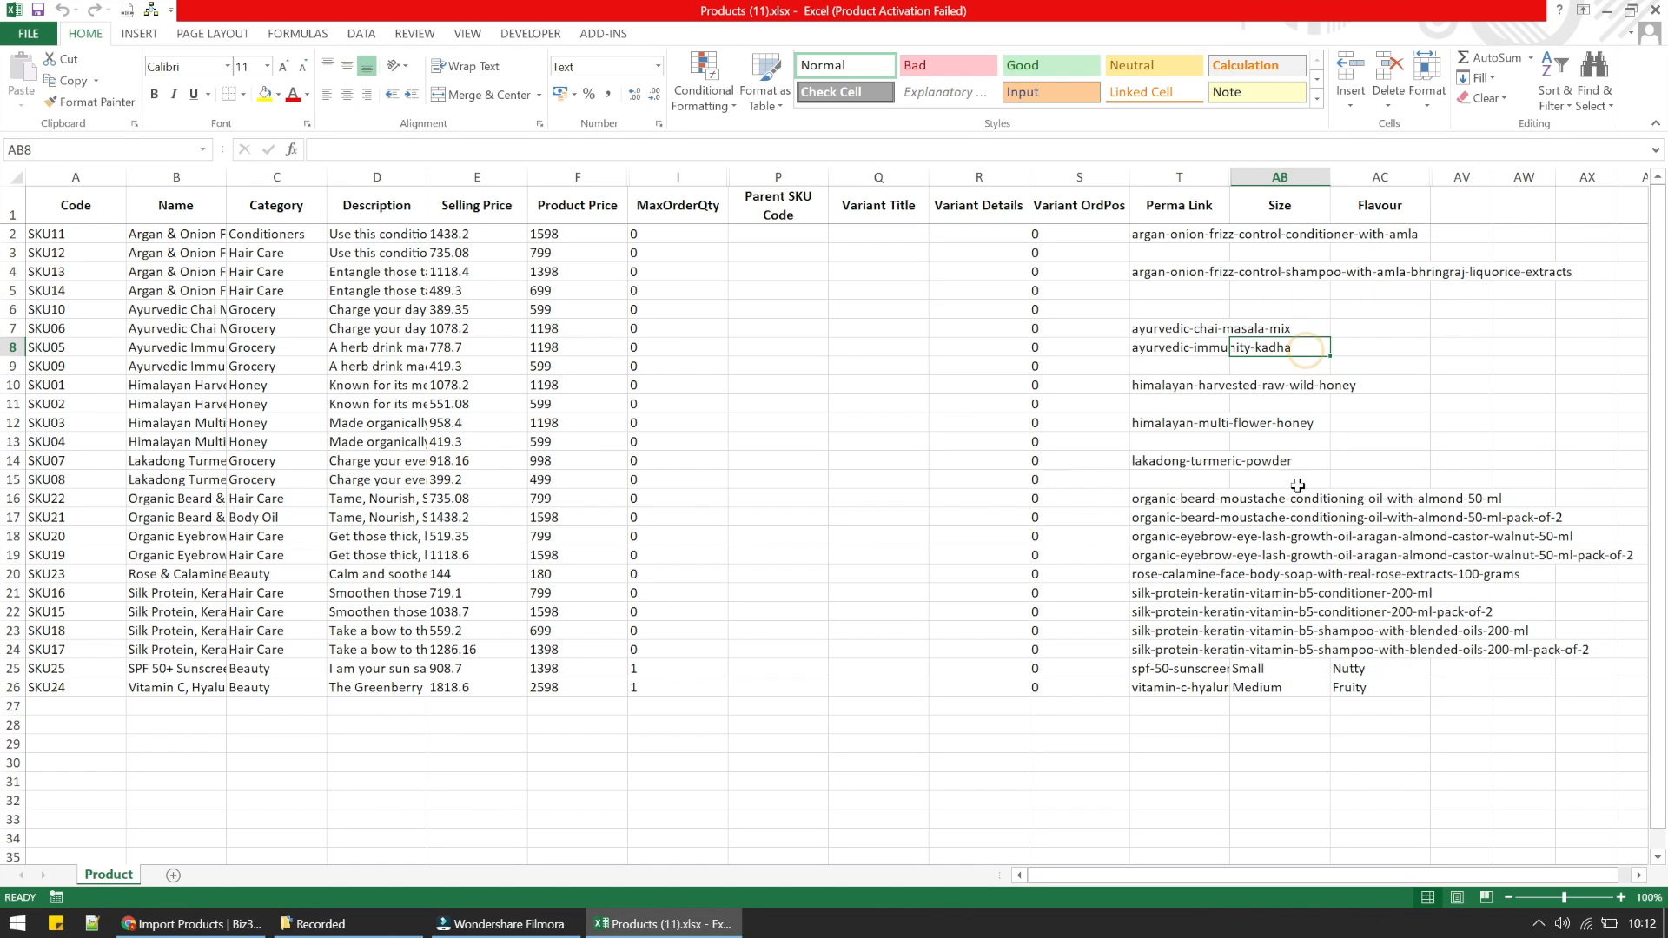
# - Enter Small, Medium and Laege in Size cells AB2 to AB4 and fill the pattern down to row 26
pyautogui.click(1273, 231)
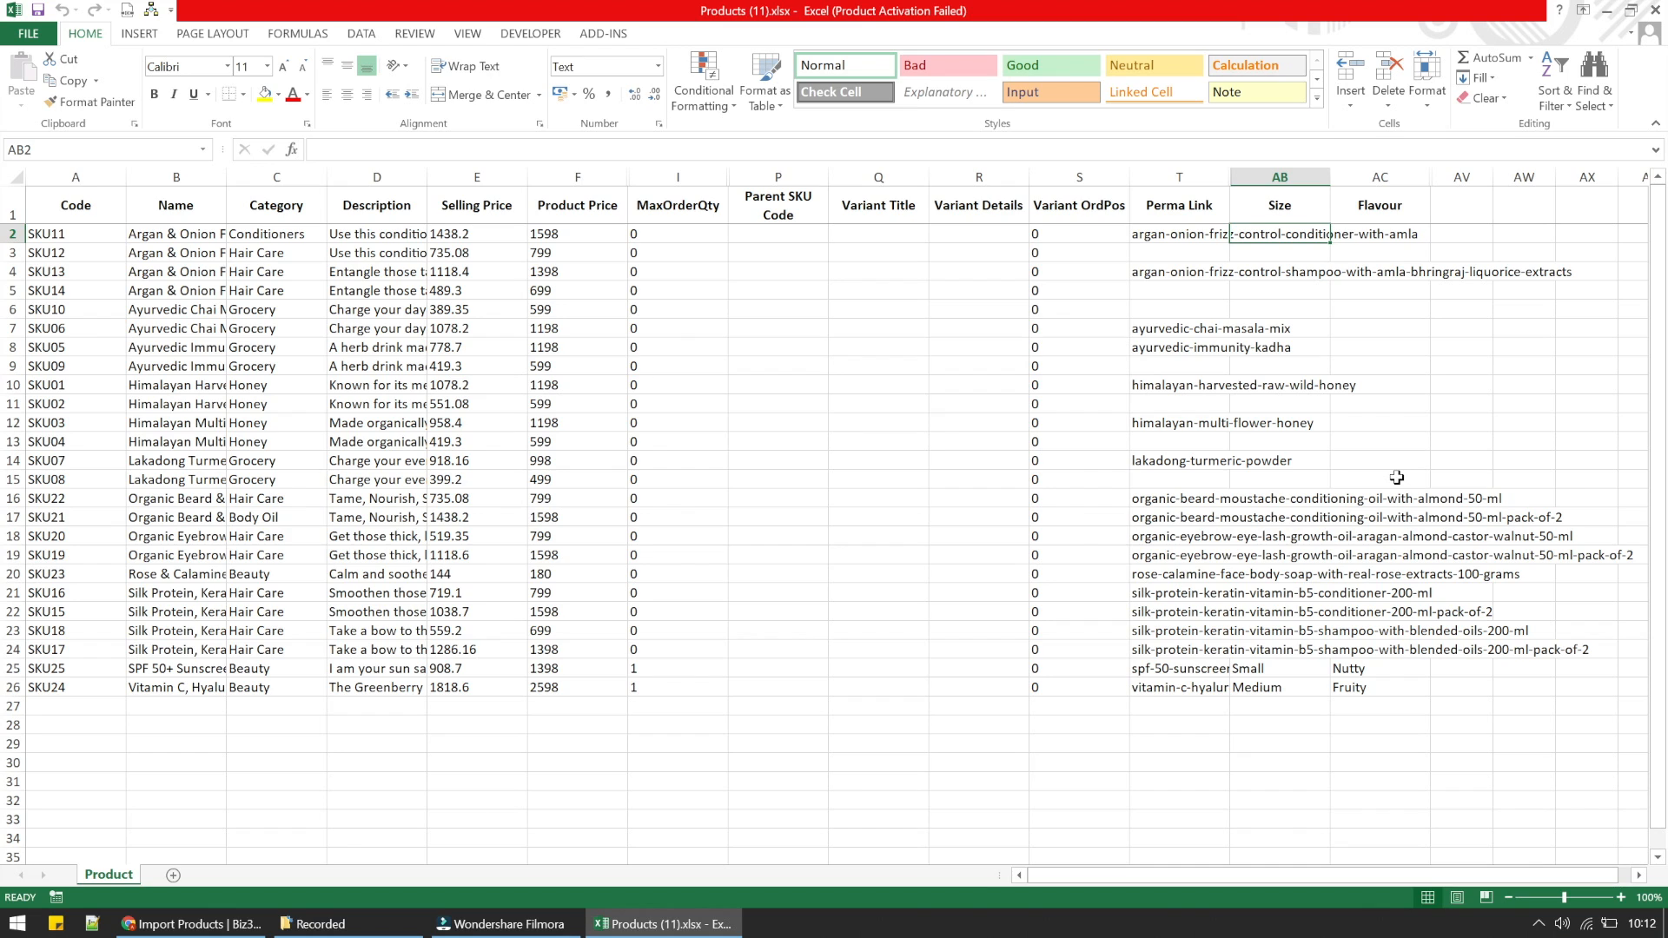
pyautogui.write('Small')
pyautogui.press('Return')
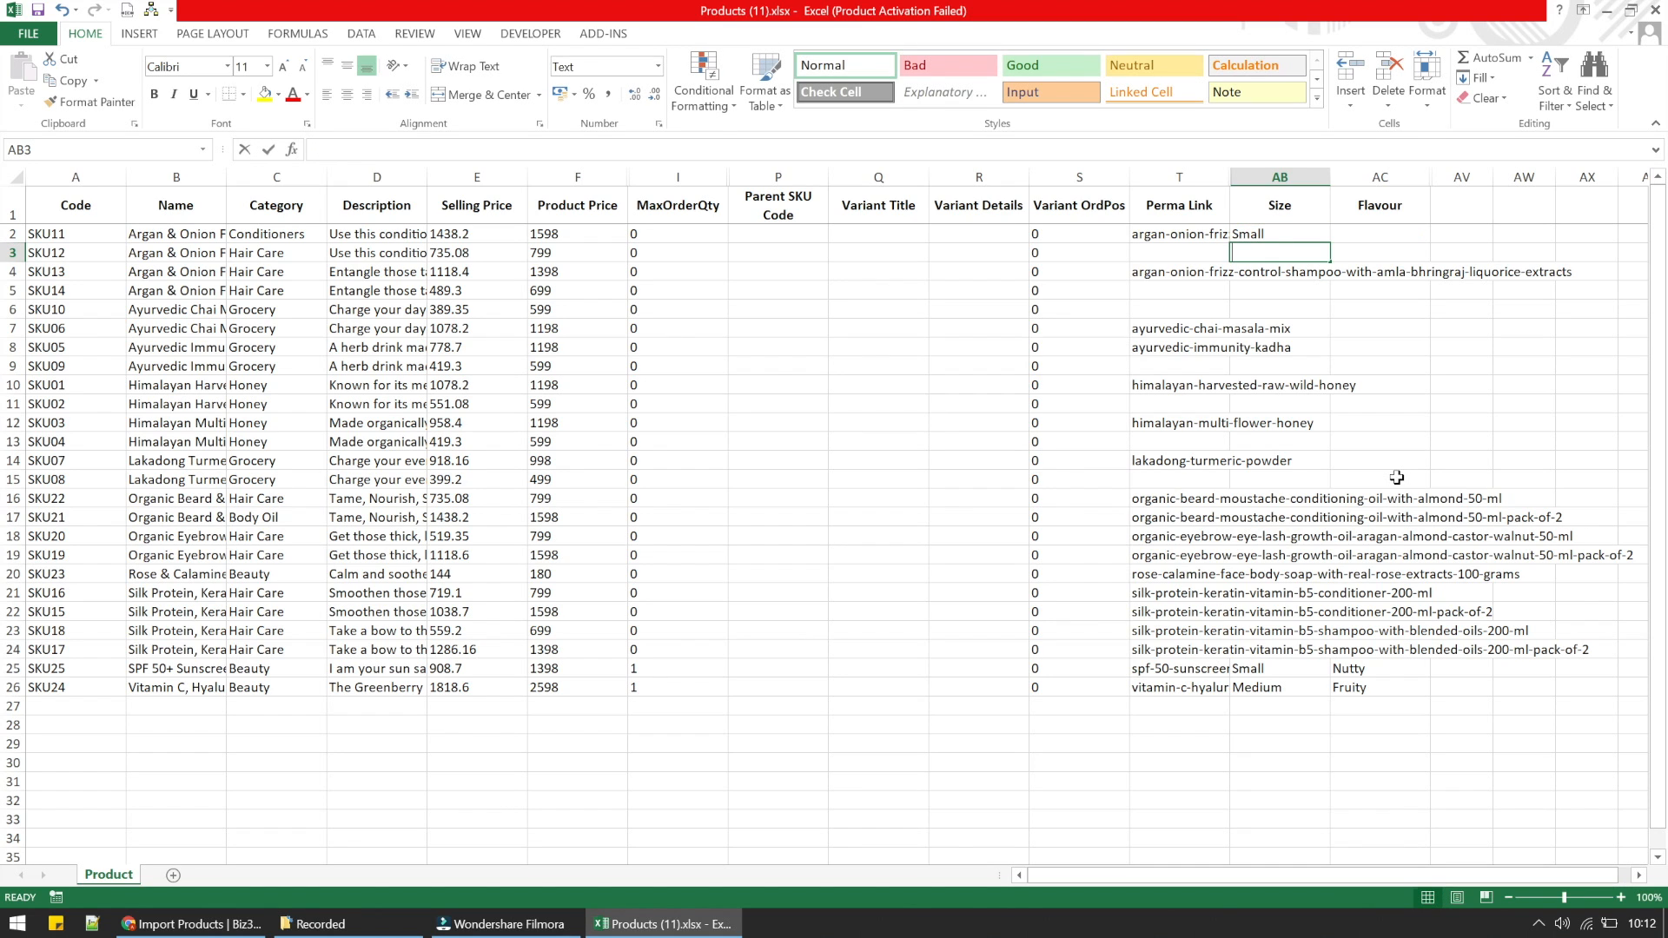
pyautogui.write('Medium')
pyautogui.press('Return')
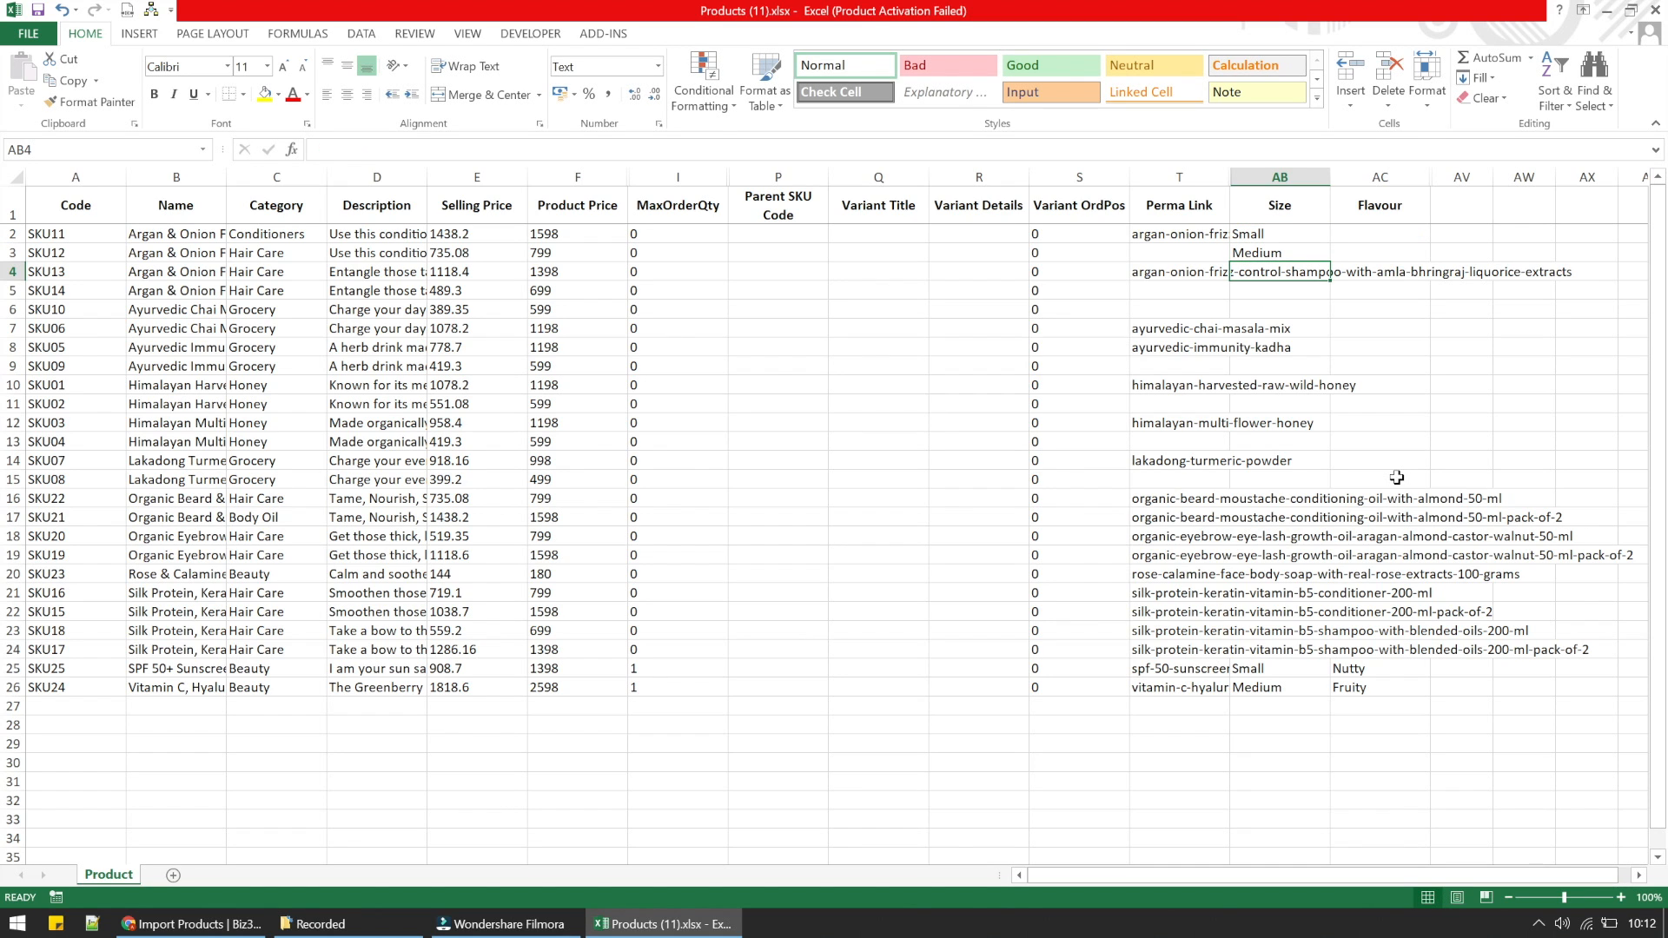
pyautogui.write('Laege')
pyautogui.press('Return')
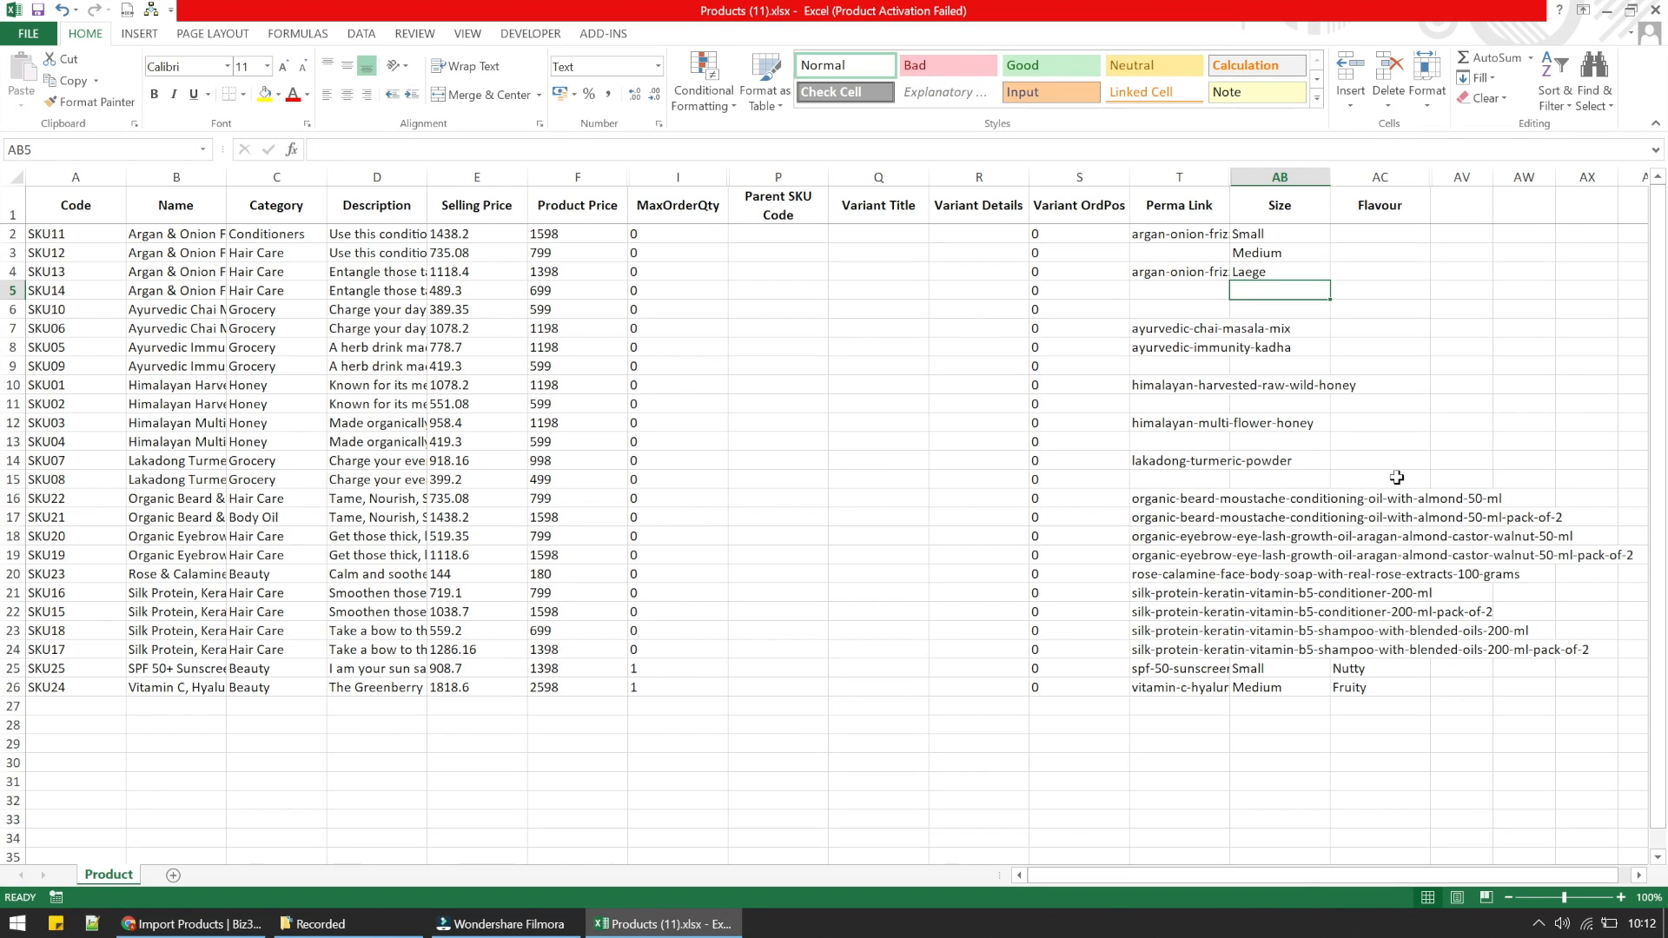
pyautogui.moveTo(1319, 232); pyautogui.dragTo(1259, 692)
pyautogui.click(1319, 278)
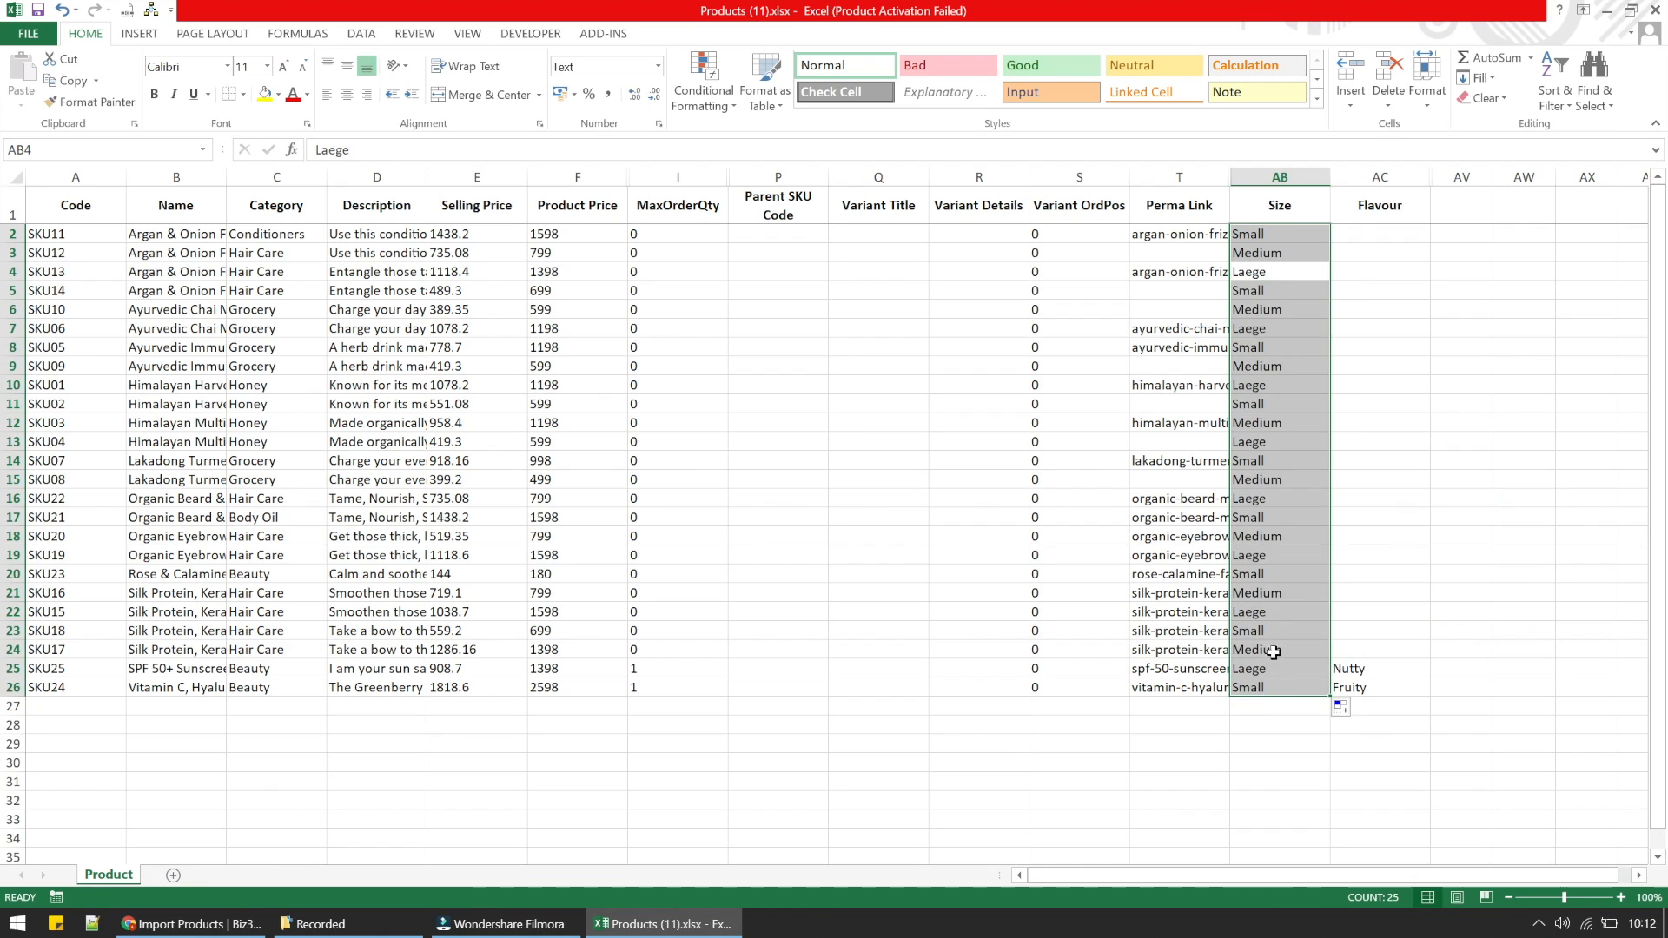
# - Correct the spelling in cell AB4 to Large and refill the three-size pattern down the Size column to row 26
pyautogui.click(1279, 269)
pyautogui.doubleClick(1256, 271)
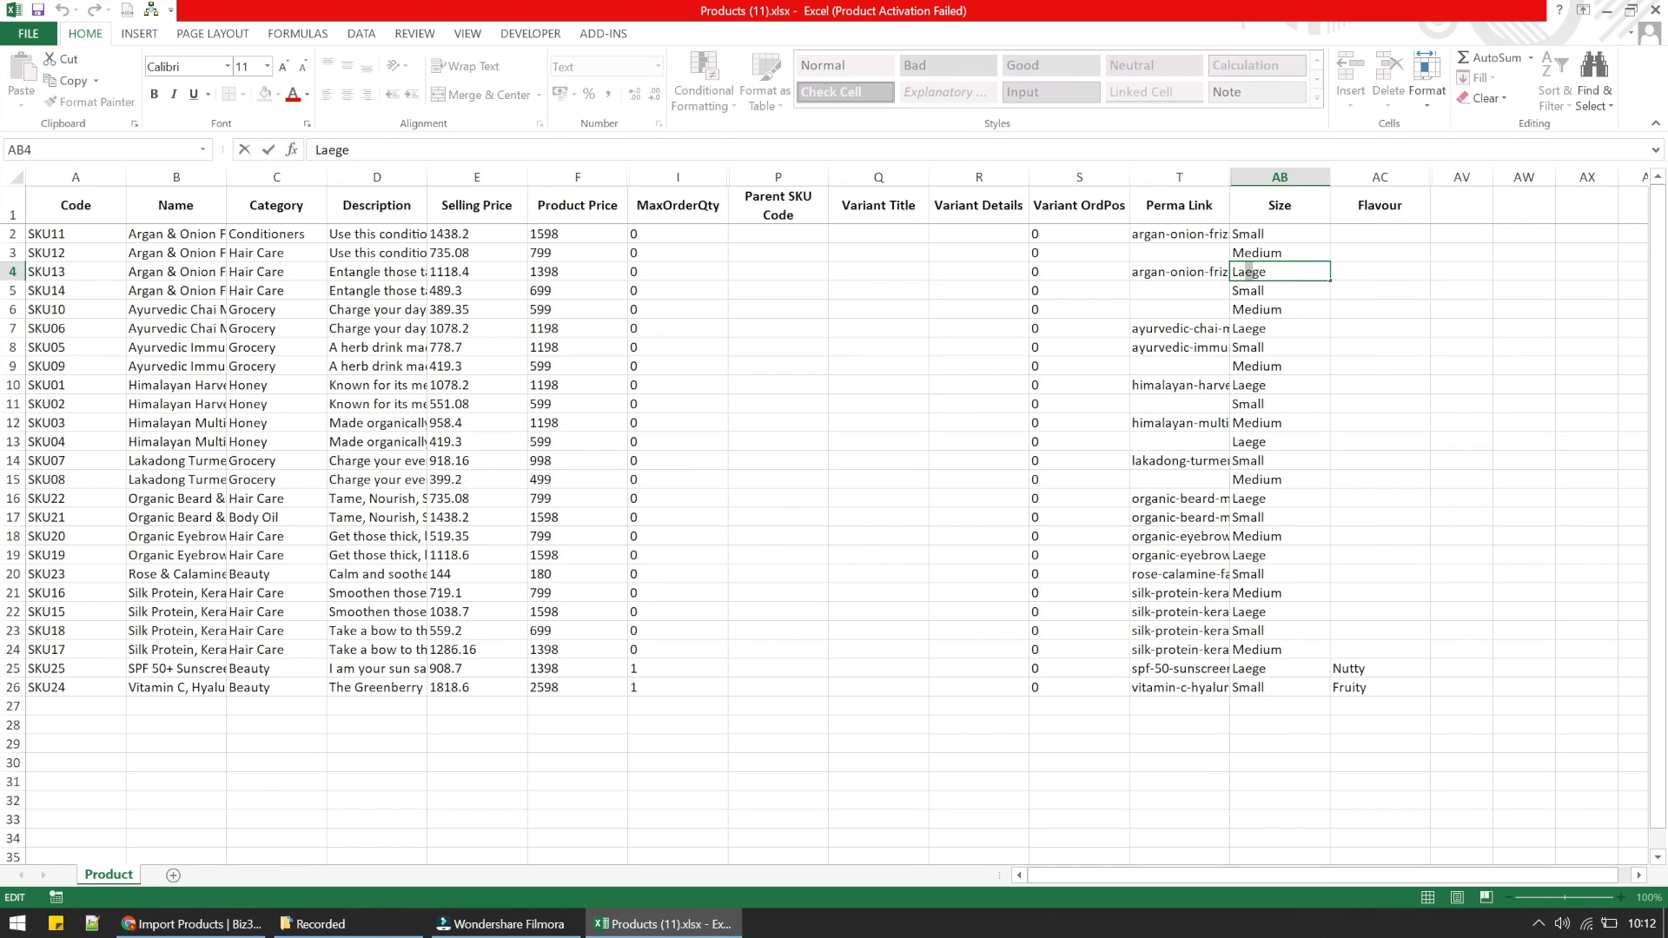
pyautogui.press('BackSpace')
pyautogui.write('r')
pyautogui.press('Return')
pyautogui.moveTo(1266, 235); pyautogui.dragTo(1329, 699)
pyautogui.click(1339, 285)
pyautogui.click(1315, 270)
pyautogui.click(1400, 489)
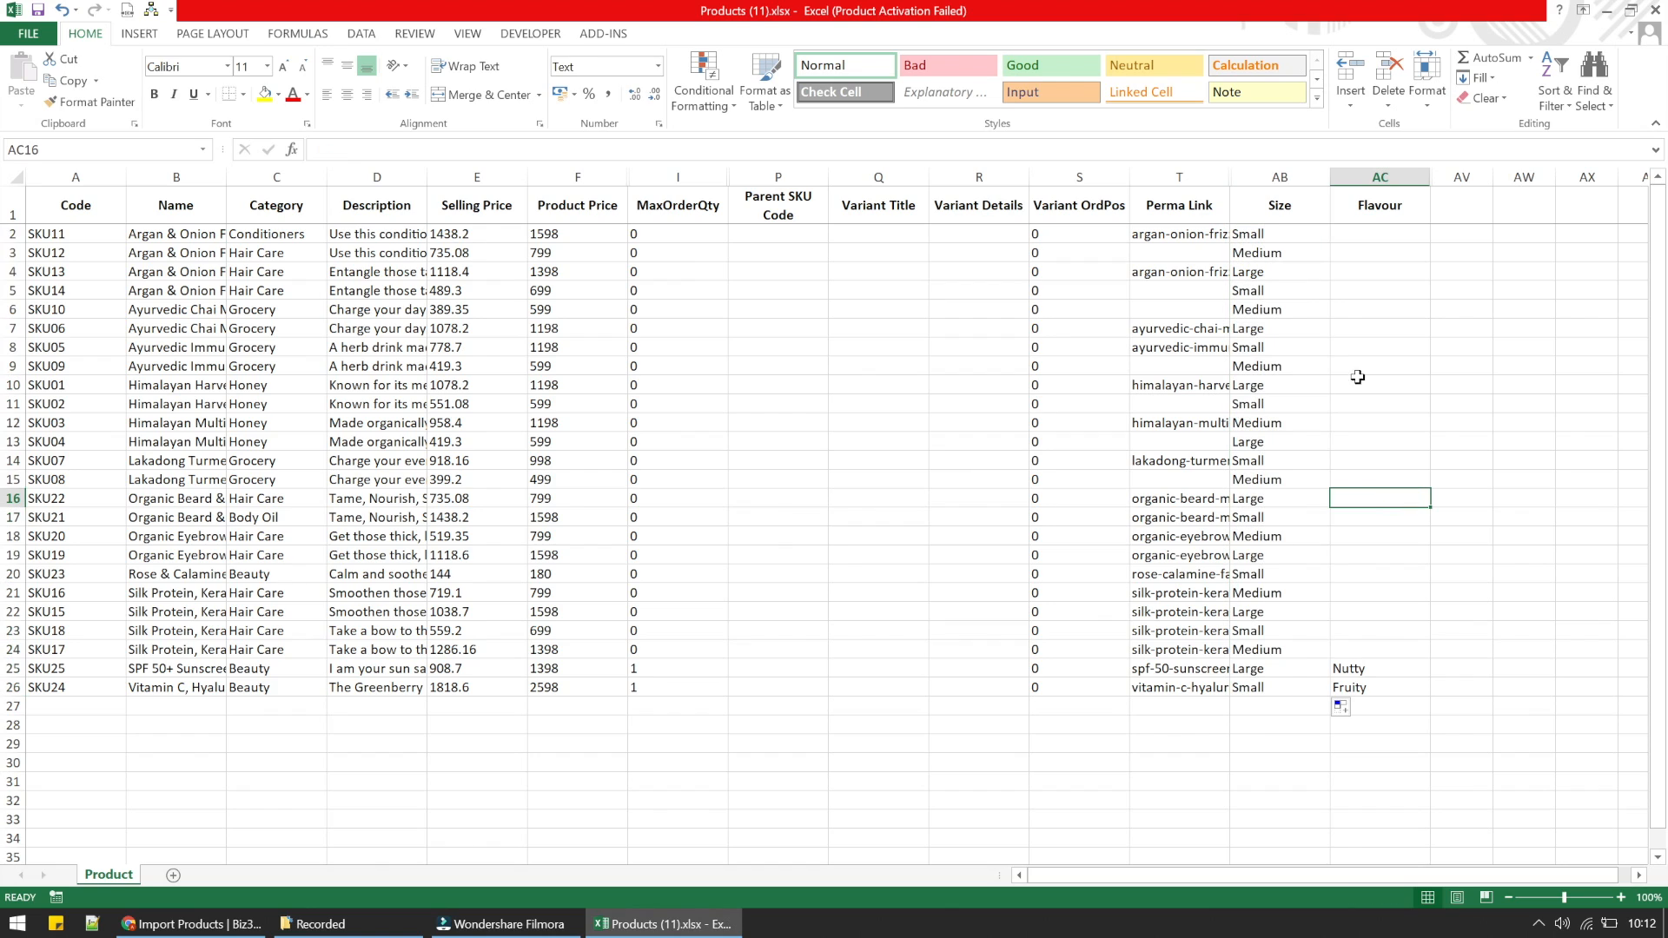
# - Enter Nutty, Fruity and Sweet Sour in Flavour cells AC2 to AC4
pyautogui.moveTo(1281, 235); pyautogui.dragTo(1301, 619)
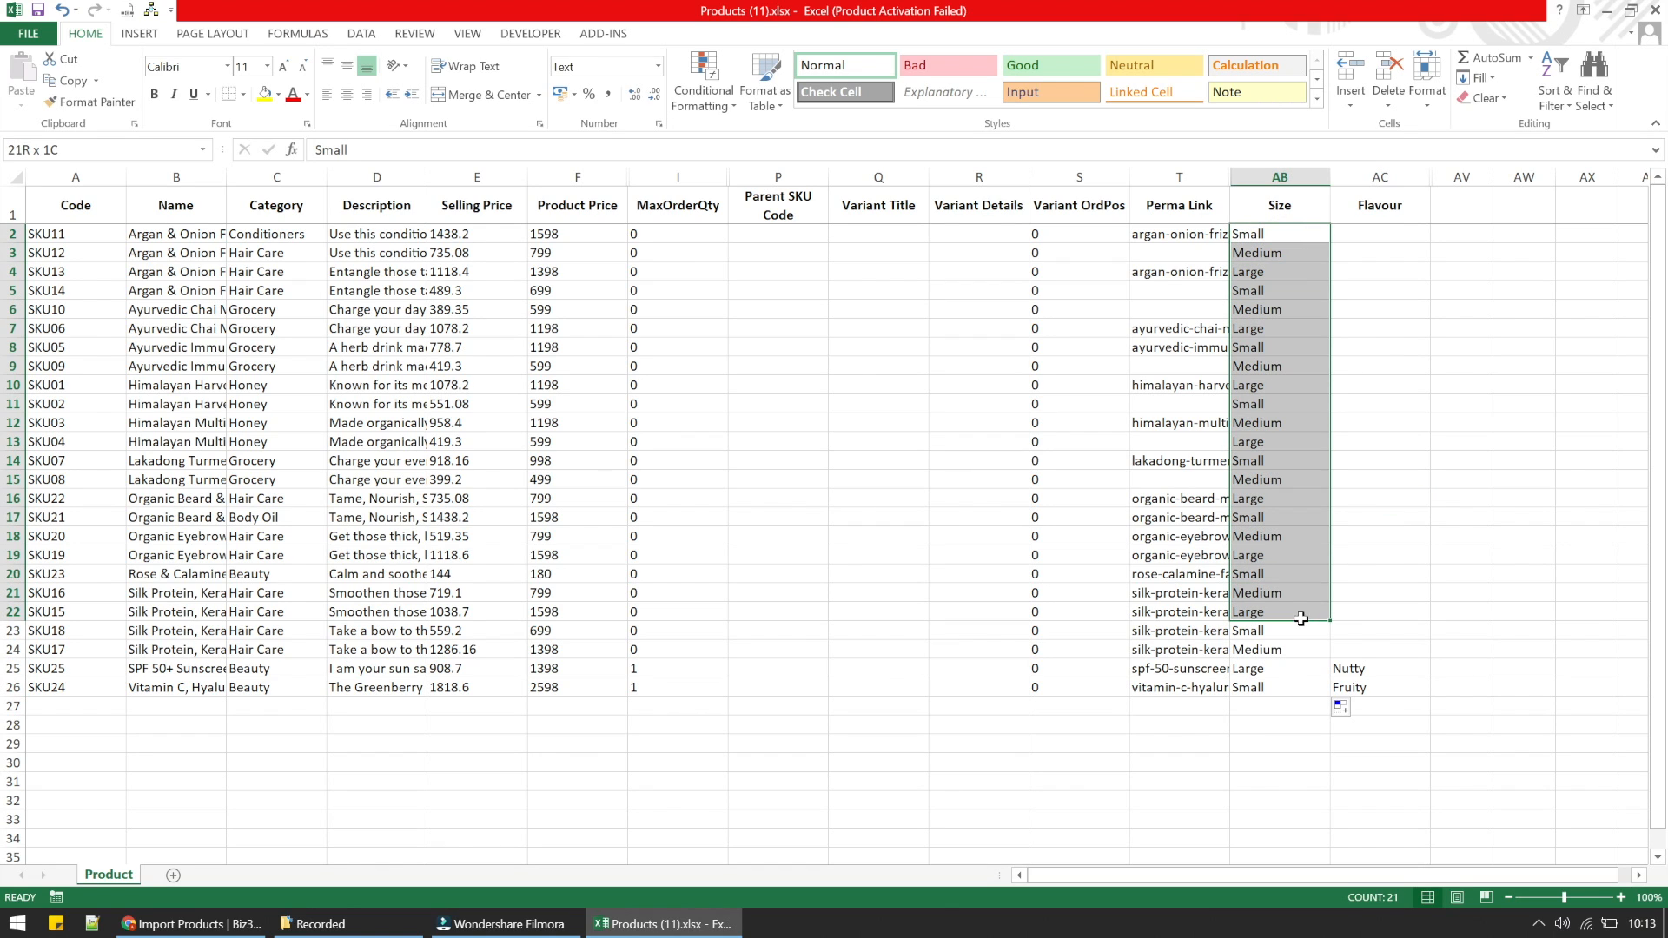
pyautogui.click(1419, 367)
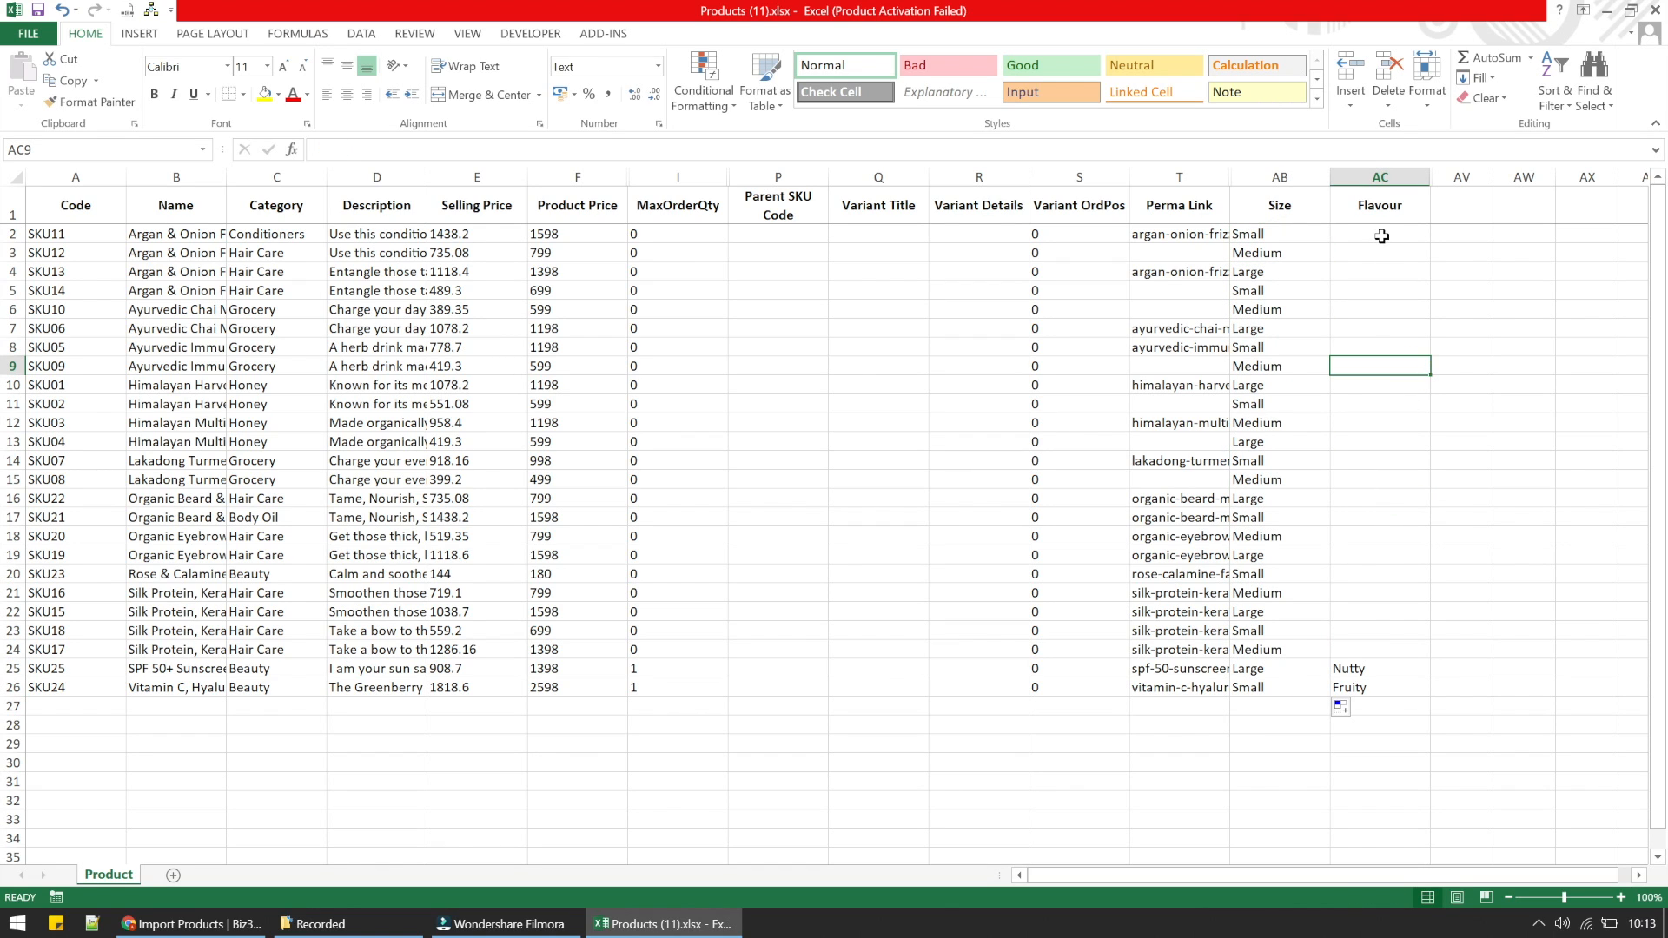
pyautogui.click(1381, 235)
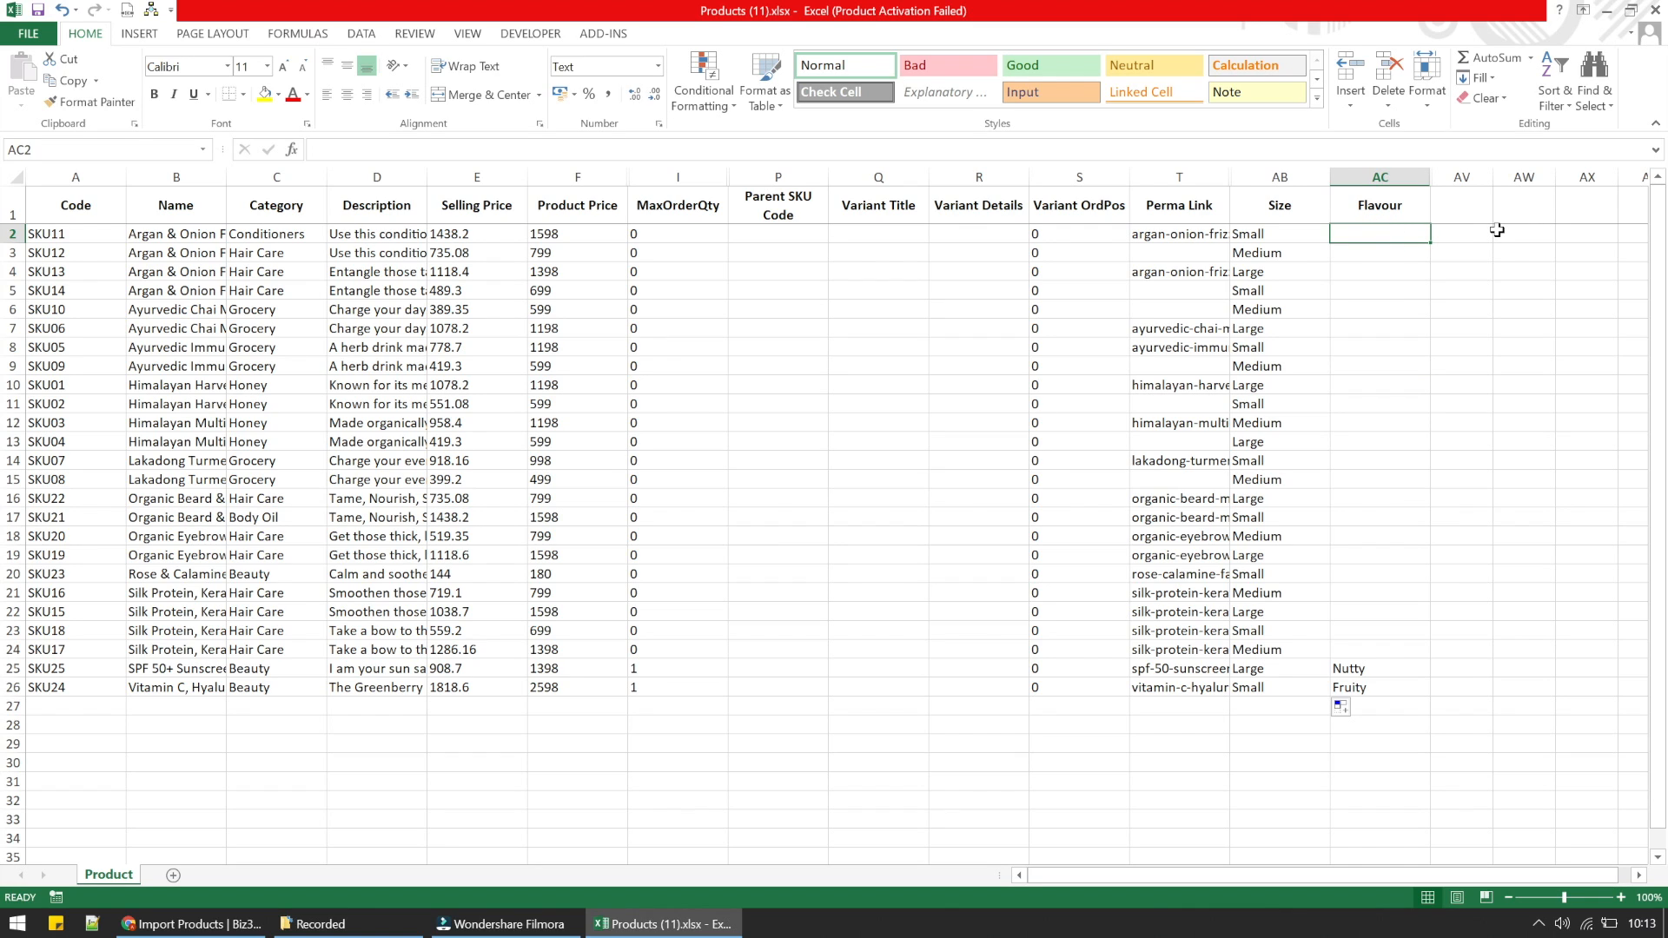
pyautogui.write('Nutty')
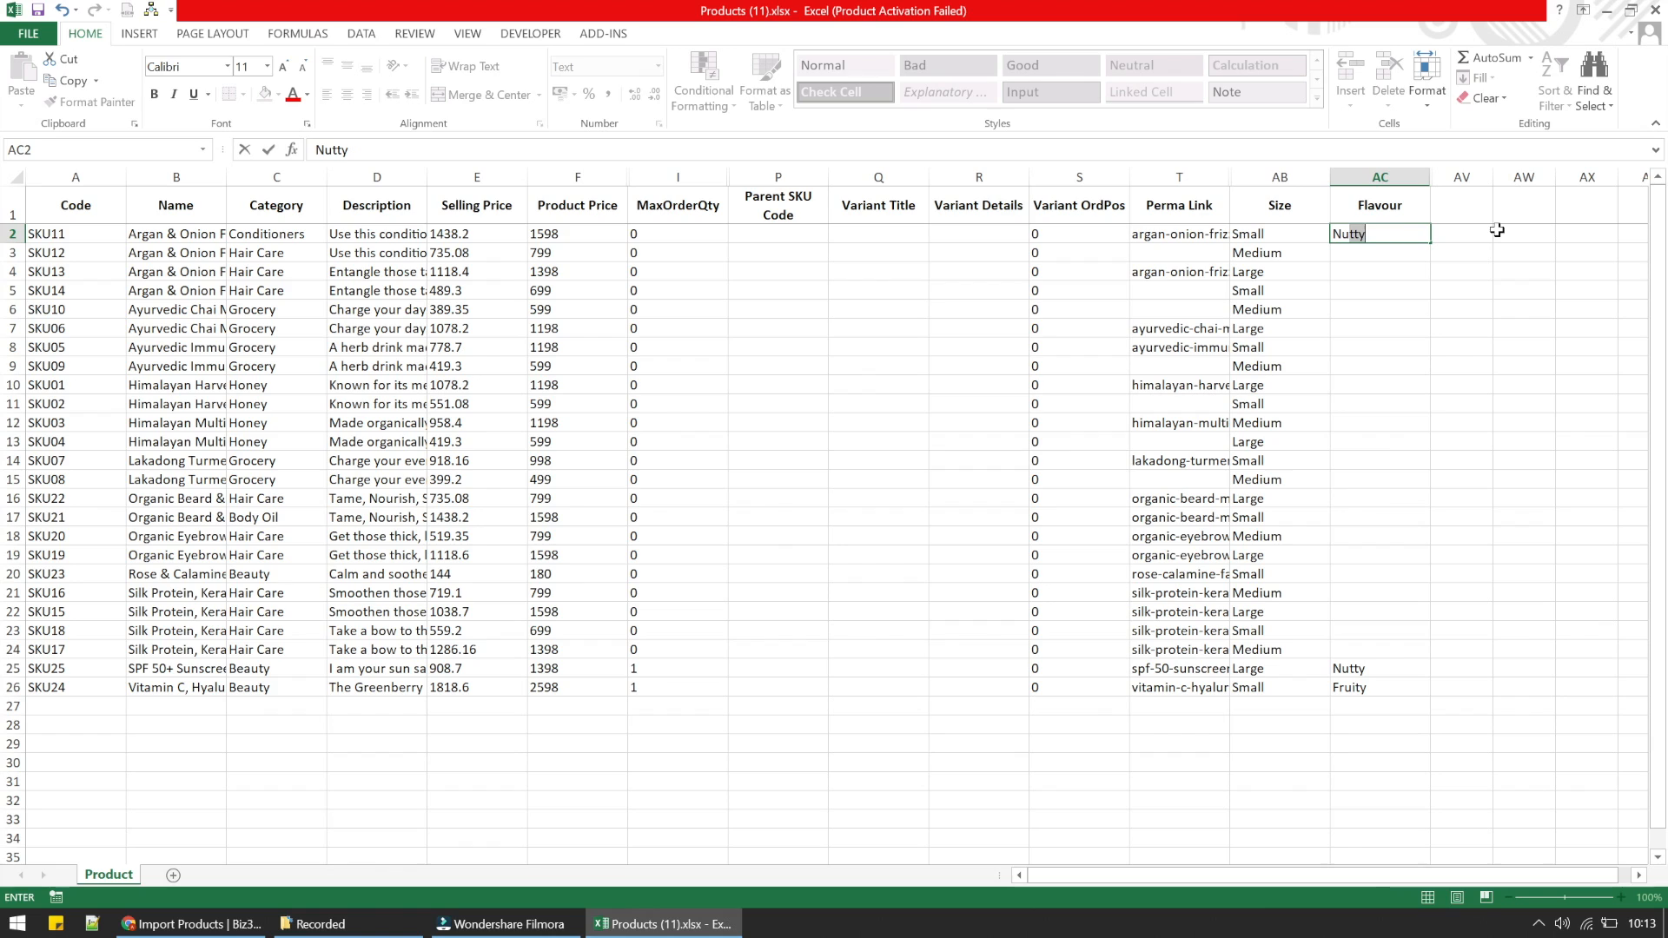
pyautogui.press('Return')
pyautogui.write('Fruity')
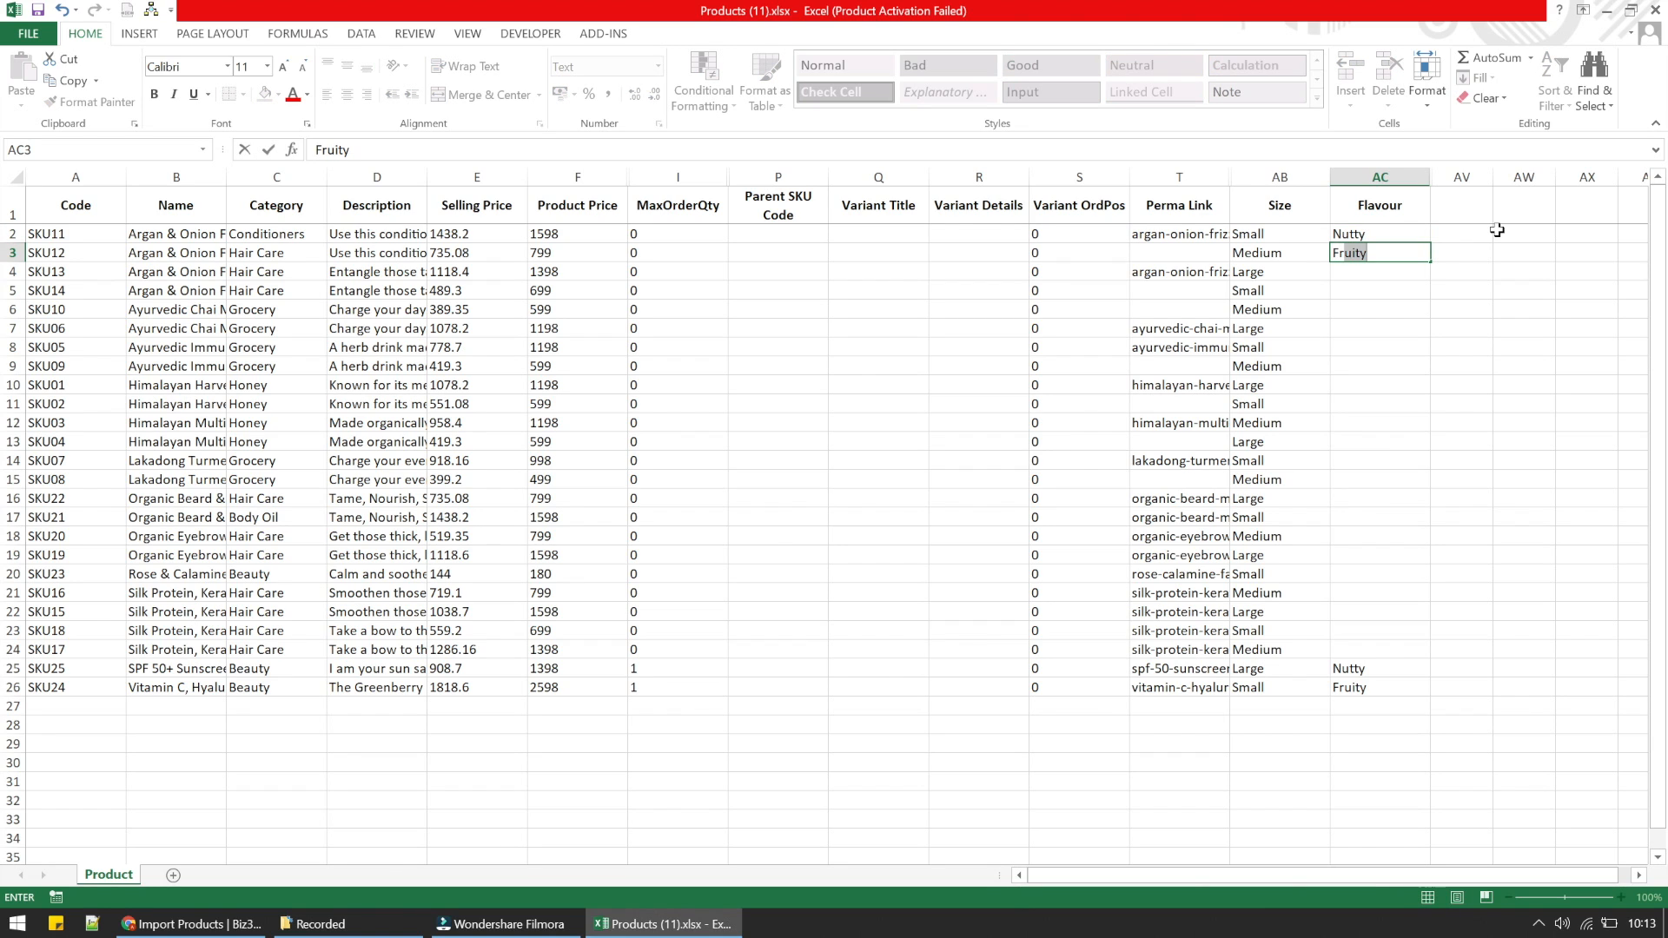
pyautogui.hotkey('ctrl', 'Return')
pyautogui.press('Return')
pyautogui.write('S')
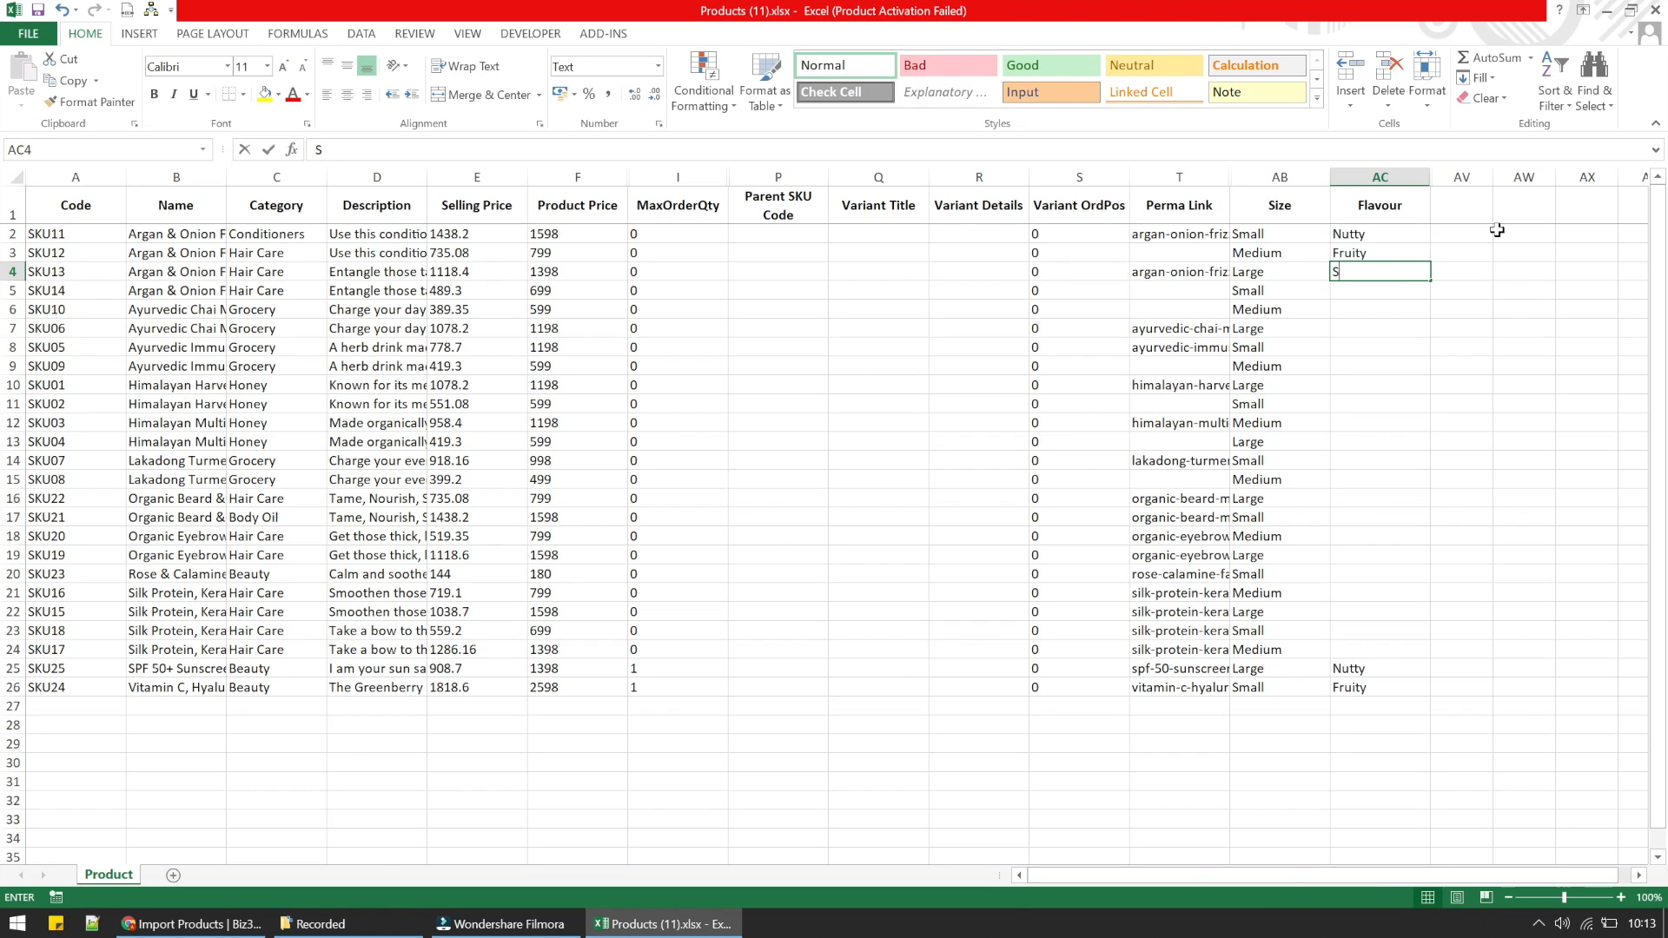
pyautogui.write('weet ')
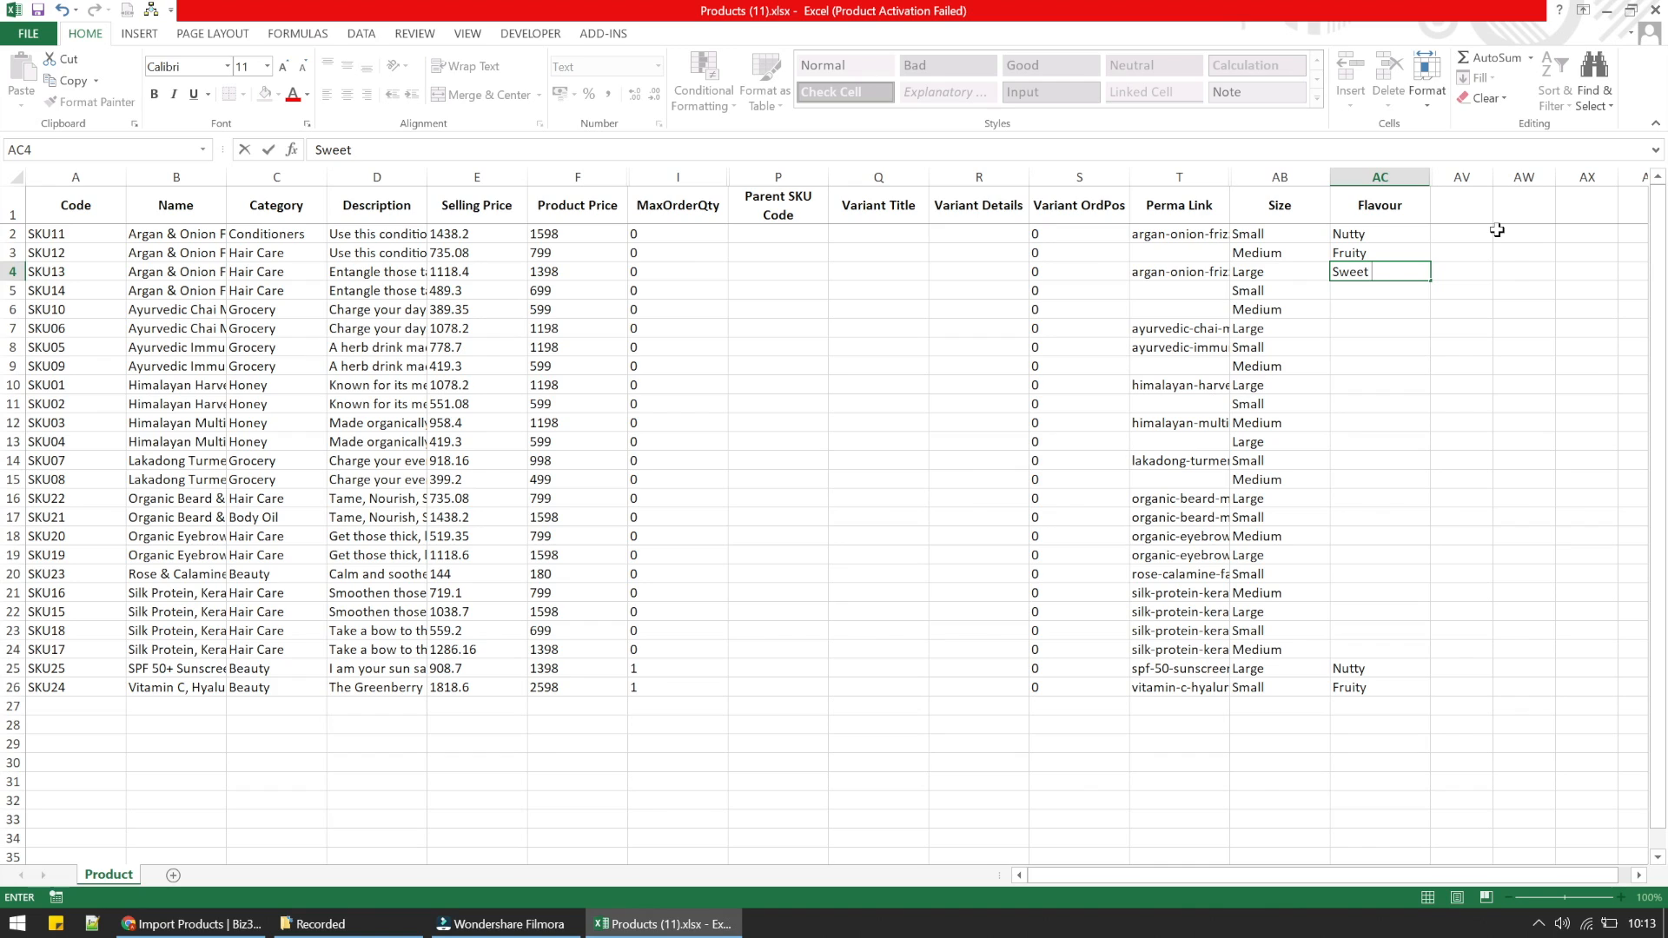
pyautogui.write('Sour')
pyautogui.press('Return')
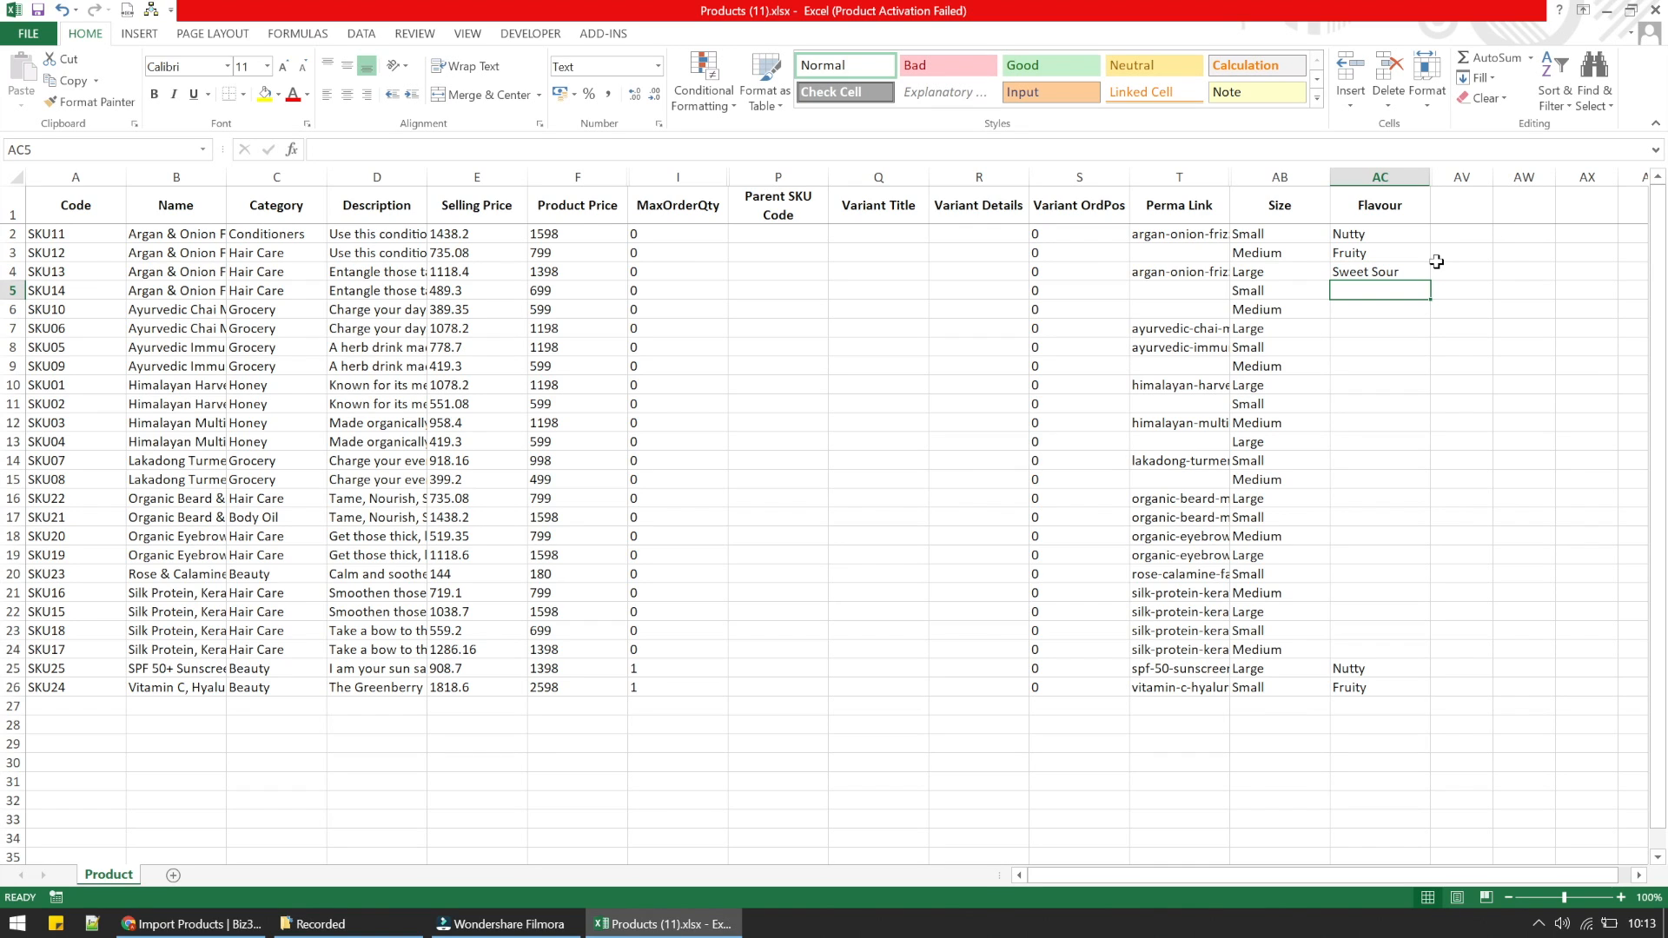
# - Move the word Sour out of Flavour cell AC4 into AC5, leaving only Sweet in AC4
pyautogui.click(1427, 272)
pyautogui.doubleClick(1408, 269)
pyautogui.press('BackSpace')
pyautogui.press('BackSpace')
pyautogui.press('BackSpace')
pyautogui.press('BackSpace')
pyautogui.press('BackSpace')
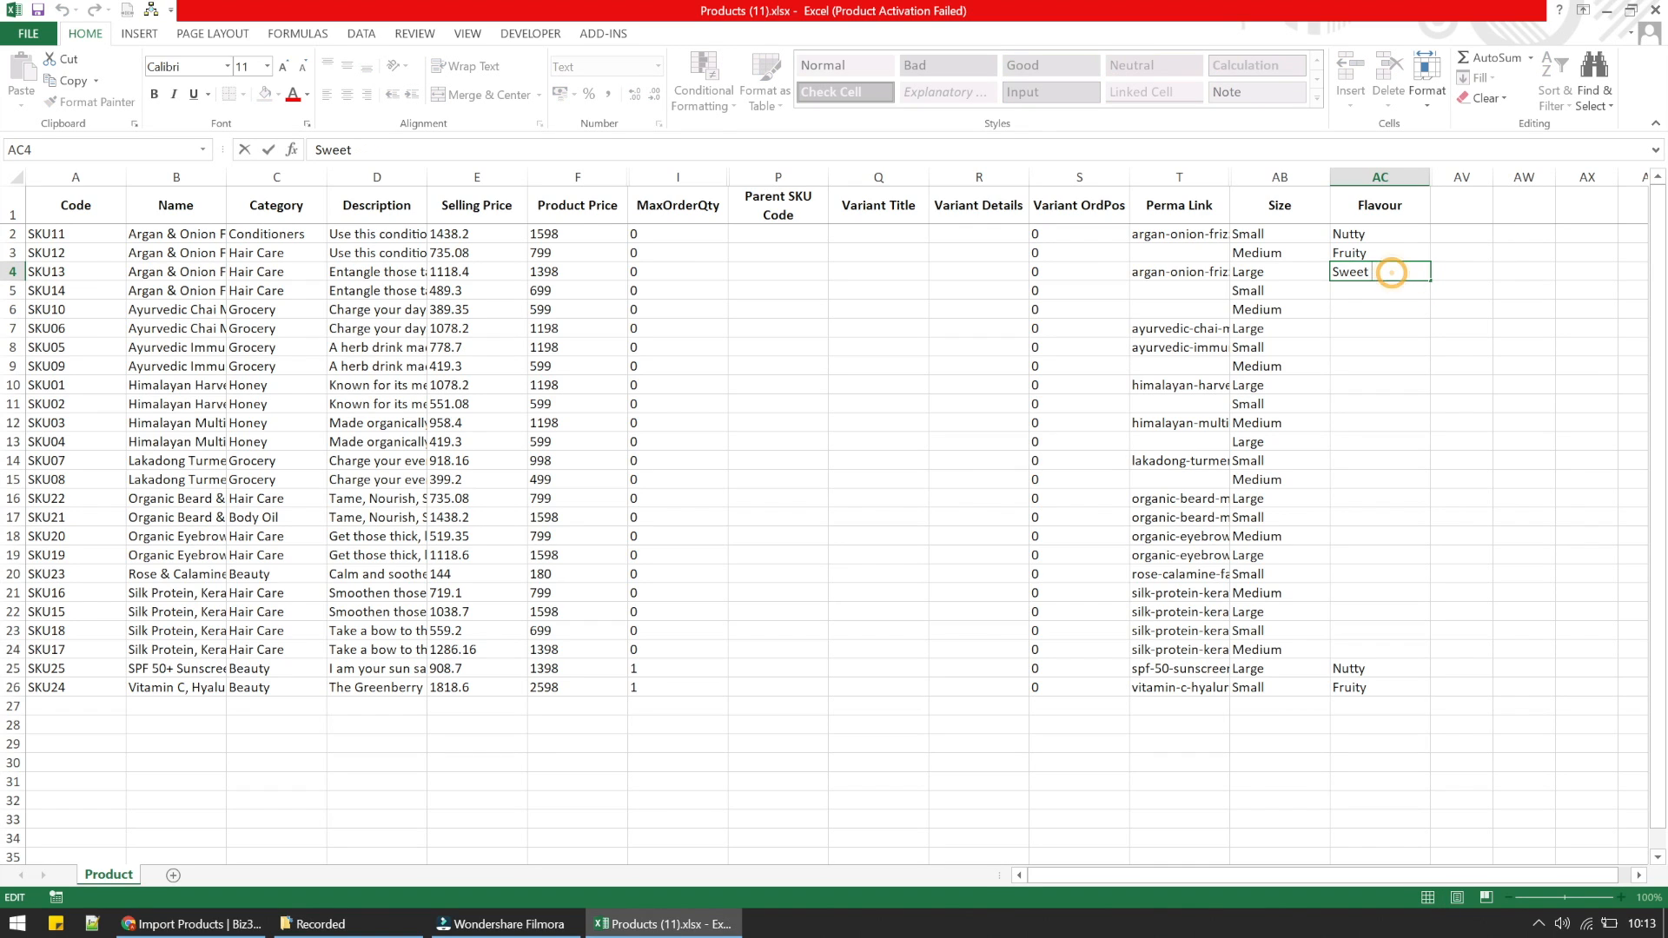
pyautogui.press('Return')
pyautogui.write('Sour')
pyautogui.press('Return')
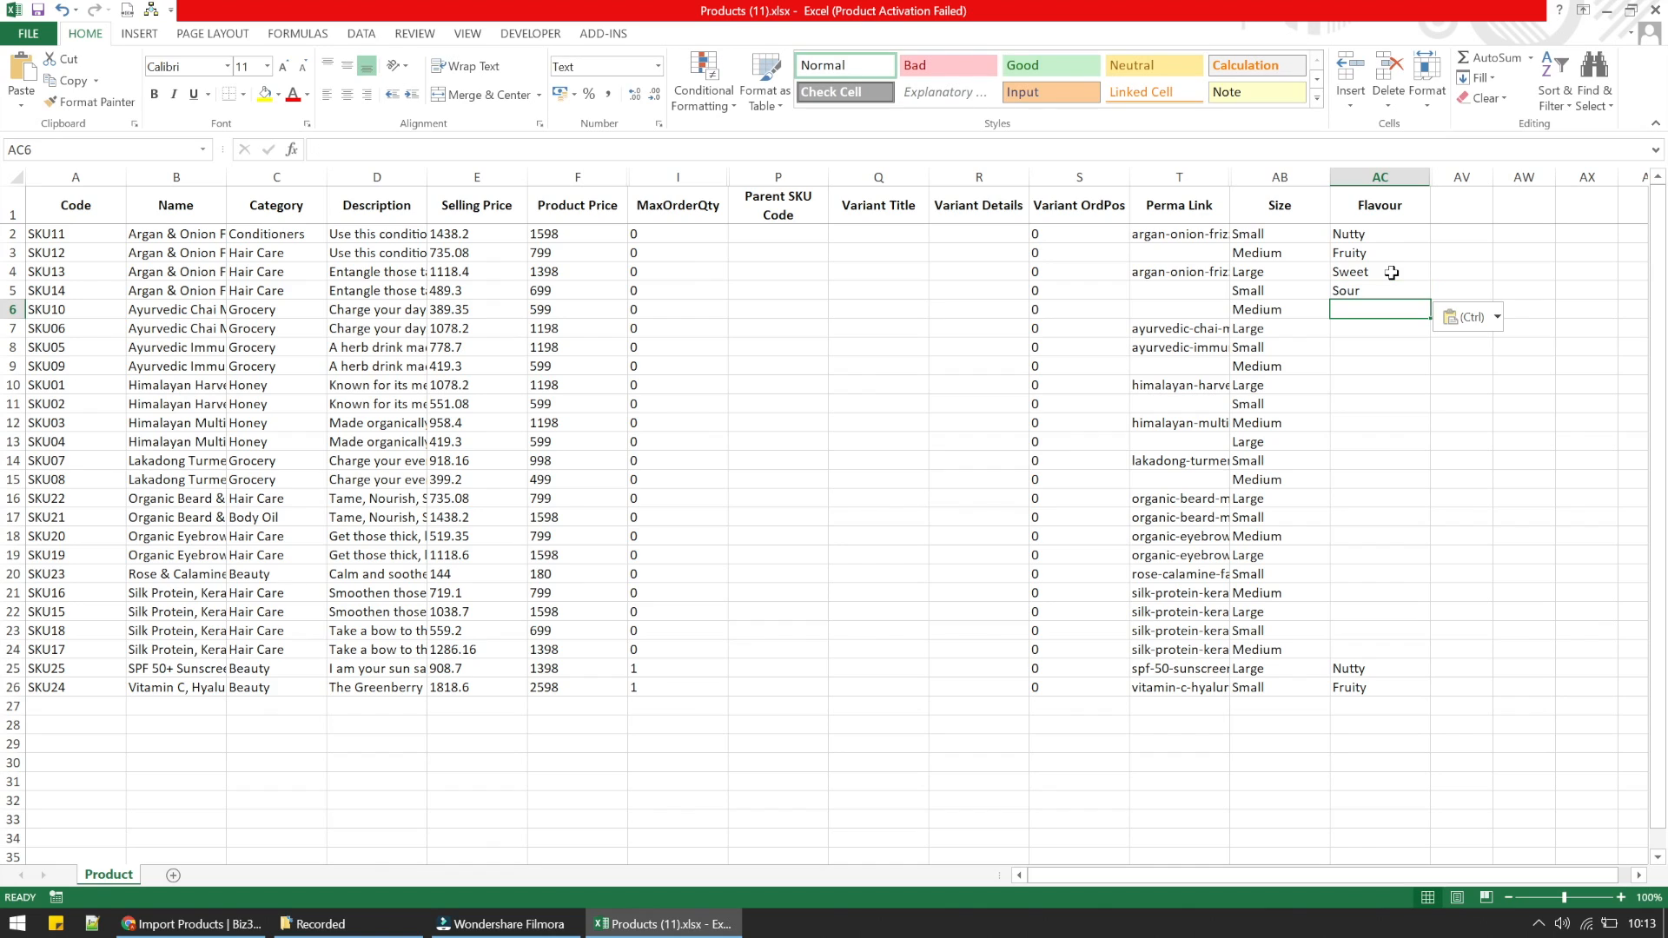
# - Fill the four-flavour pattern from cells AC2 to AC5 down the Flavour column to row 26
pyautogui.moveTo(1360, 239)
pyautogui.mouseDown()
pyautogui.moveTo(1372, 305)
pyautogui.moveTo(1379, 238)
pyautogui.mouseUp()
pyautogui.click(1373, 301)
pyautogui.moveTo(1430, 302); pyautogui.dragTo(1433, 690)
pyautogui.click(1384, 821)
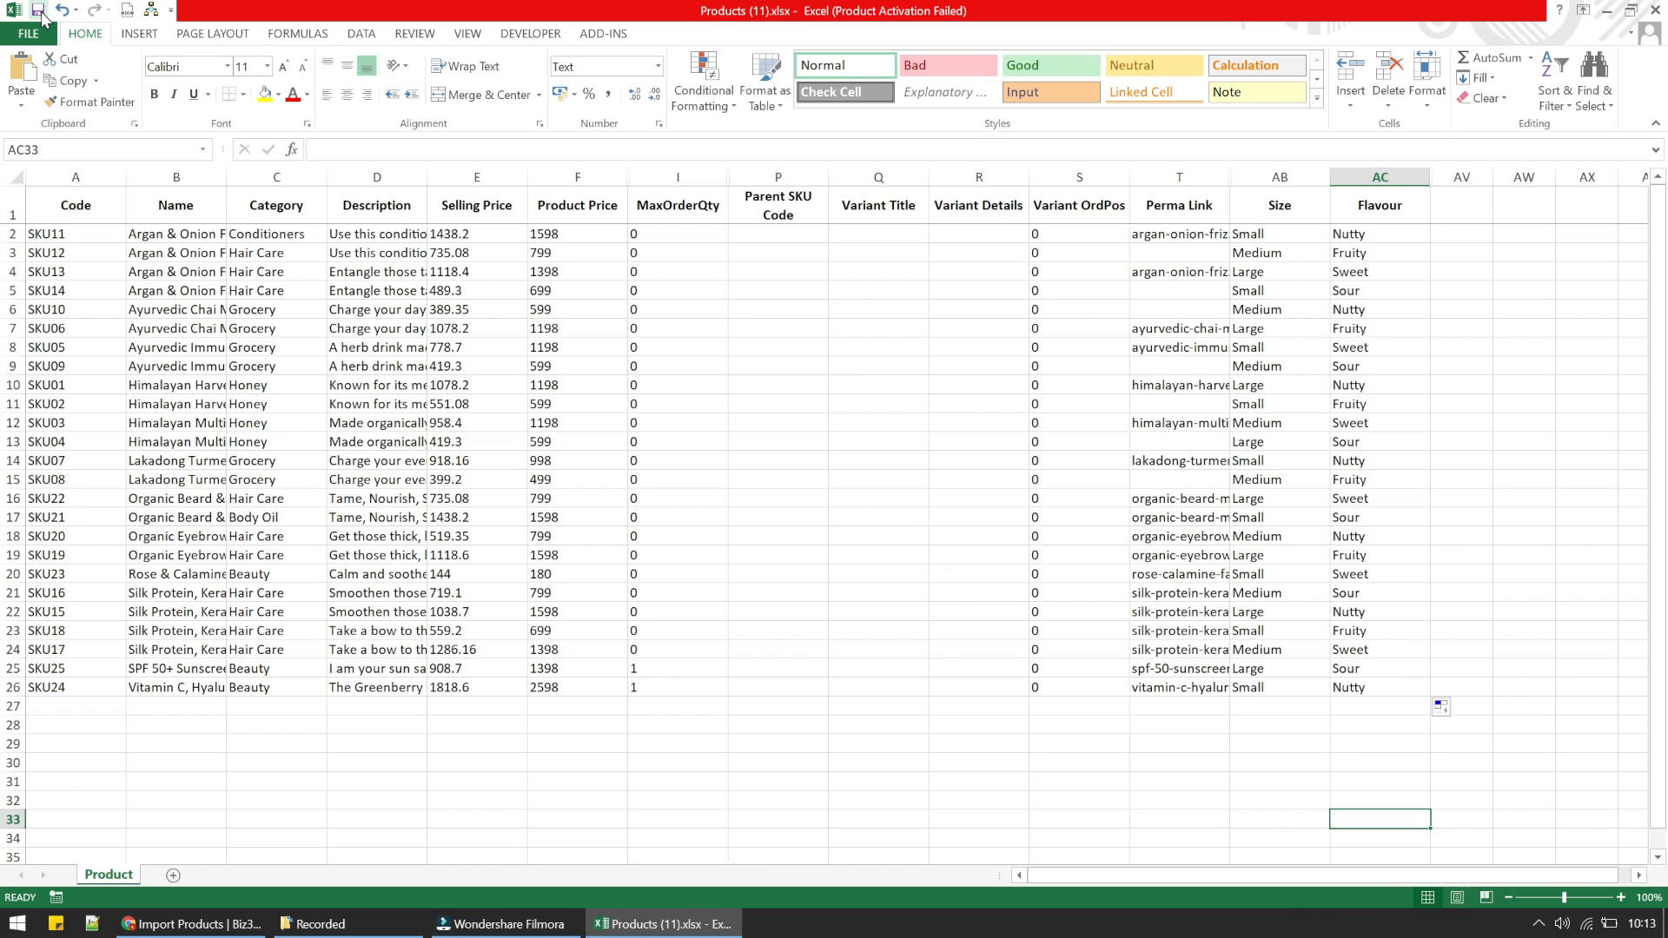
# - Copy the file link of the Products (11) workbook to the clipboard
pyautogui.click(29, 33)
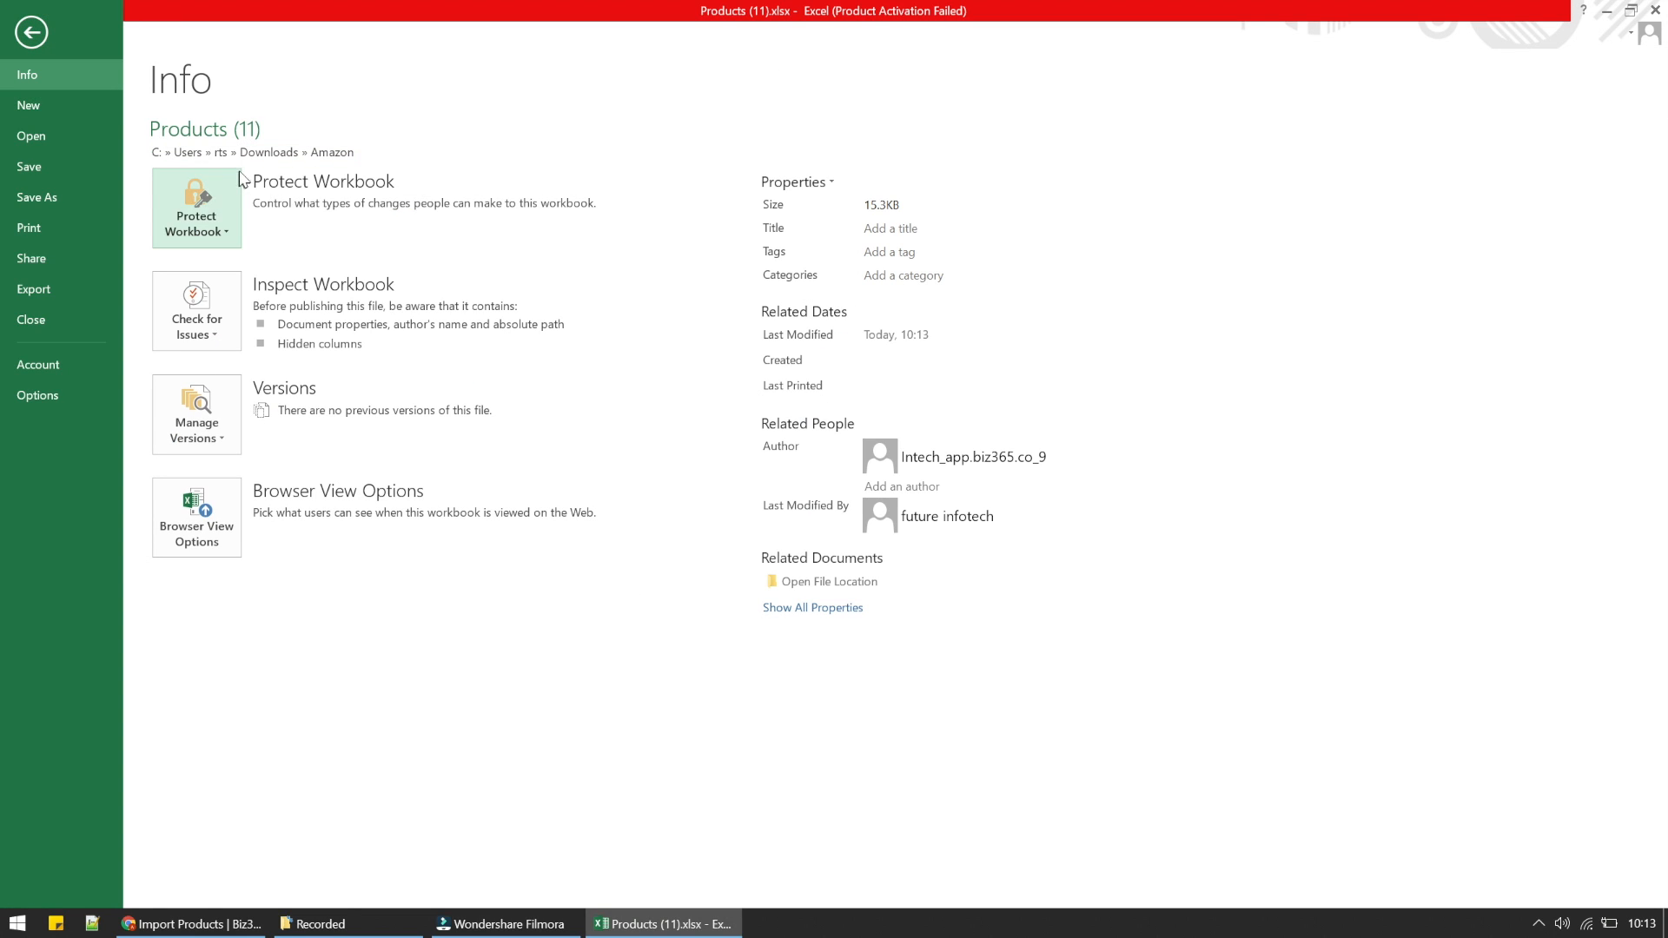
pyautogui.click(259, 154)
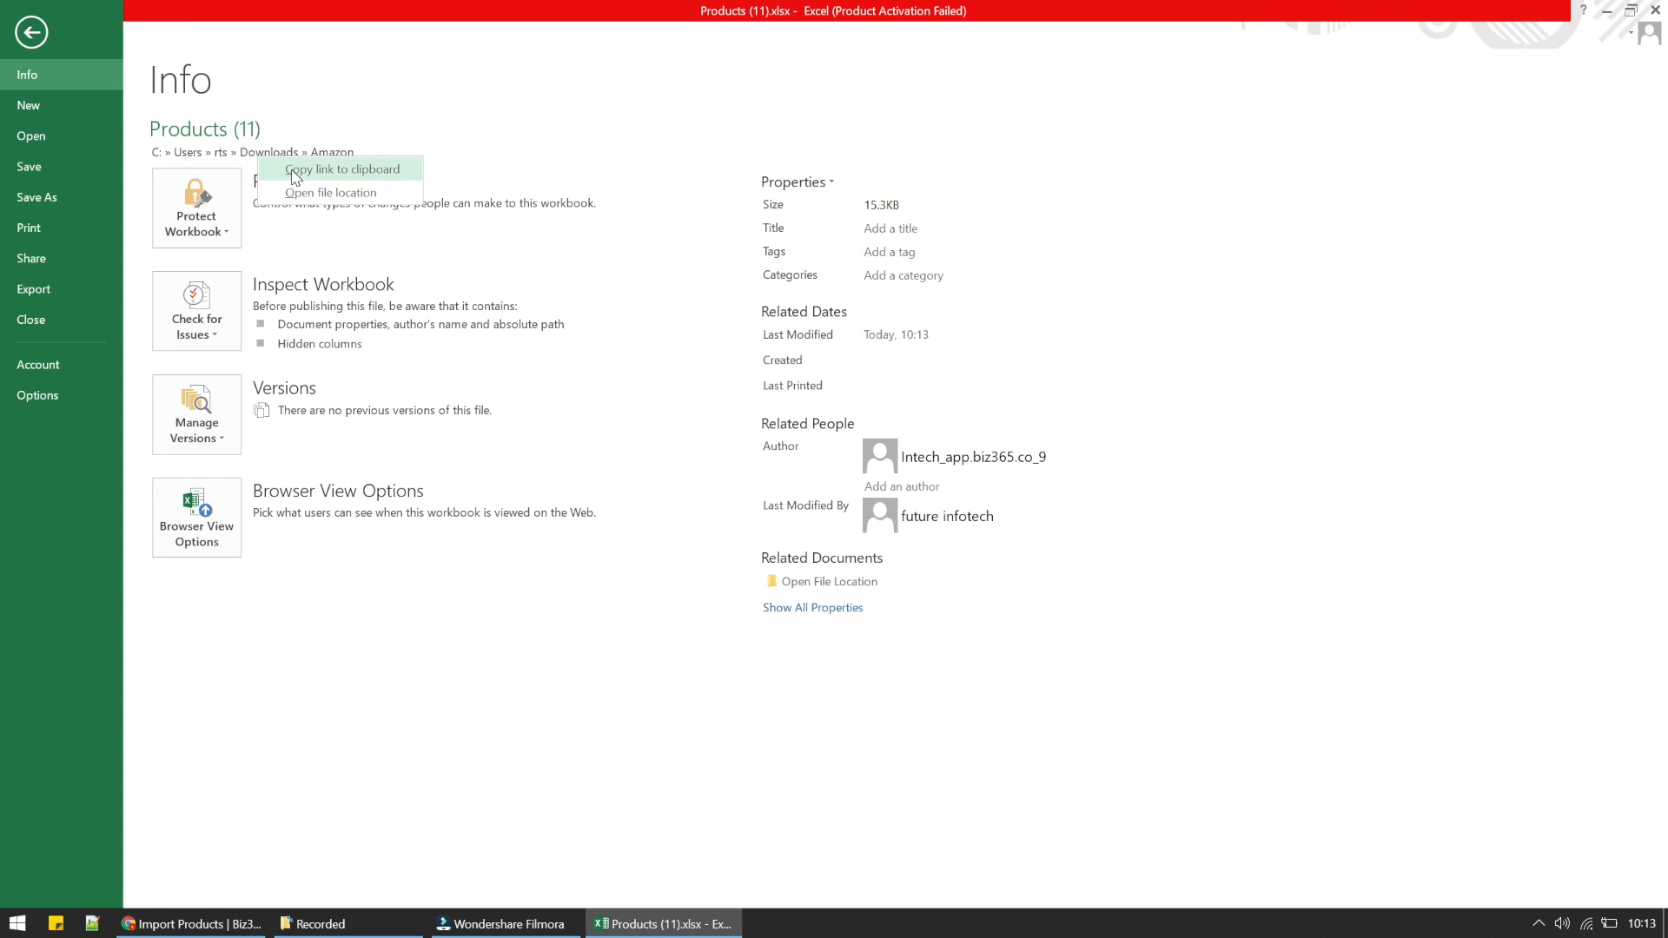
pyautogui.click(295, 166)
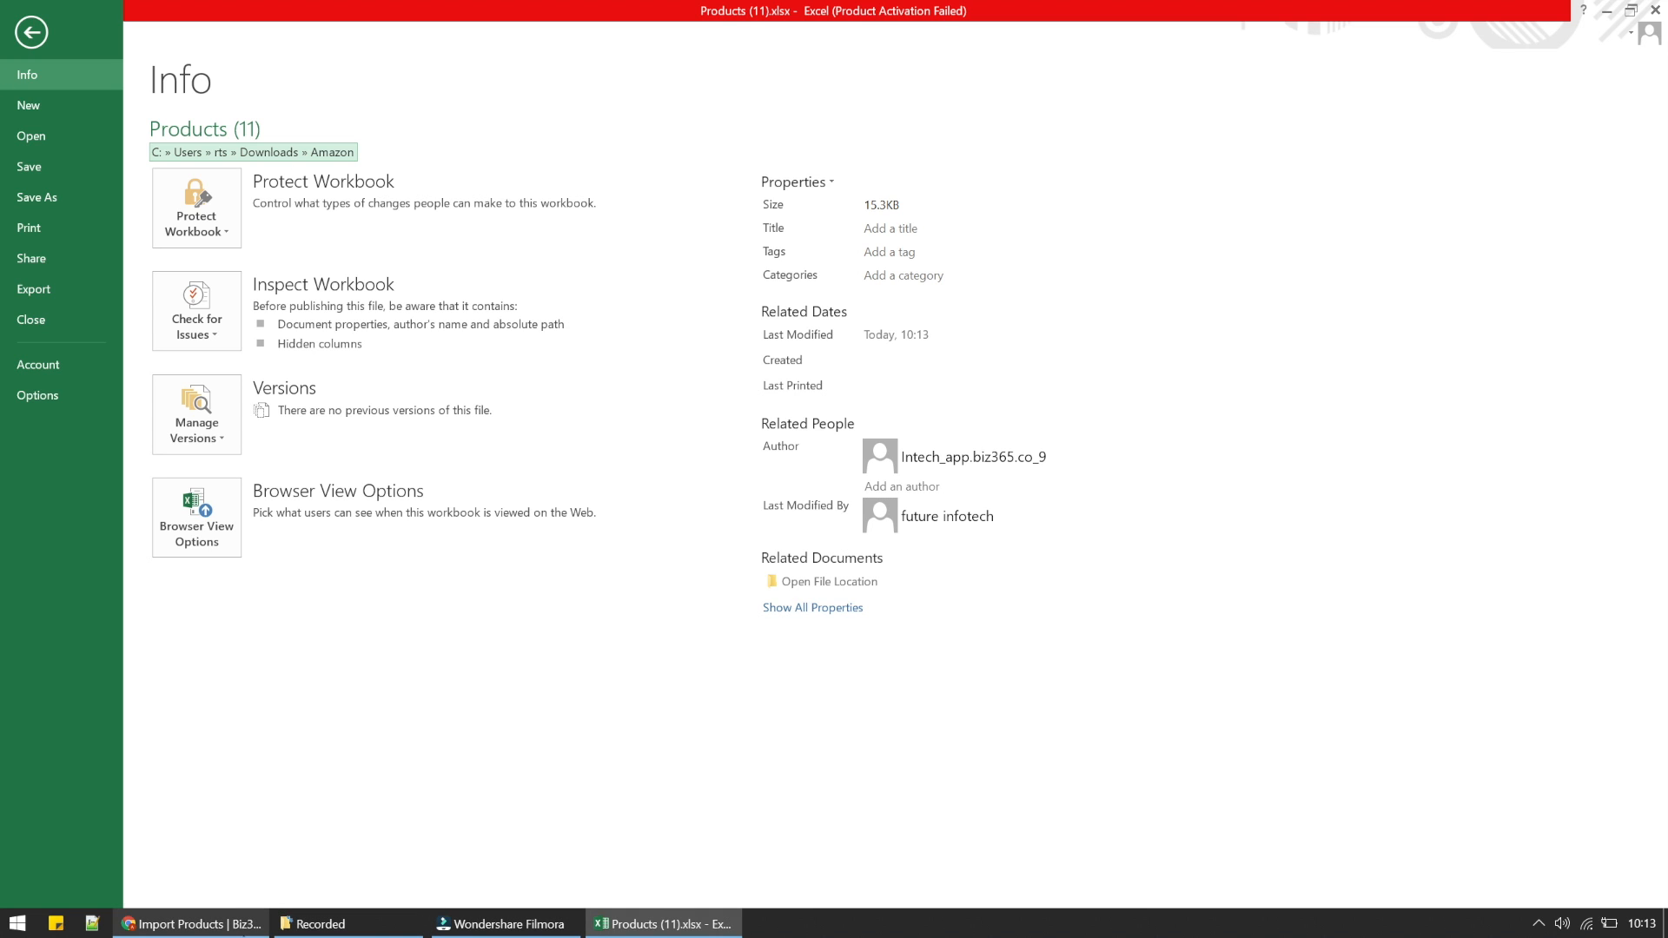
# - Switch to Biz365 in the browser, continue to the filled-sheet stage of the product import, then attach and upload Products (11).xlsx
pyautogui.click(244, 926)
pyautogui.click(1413, 759)
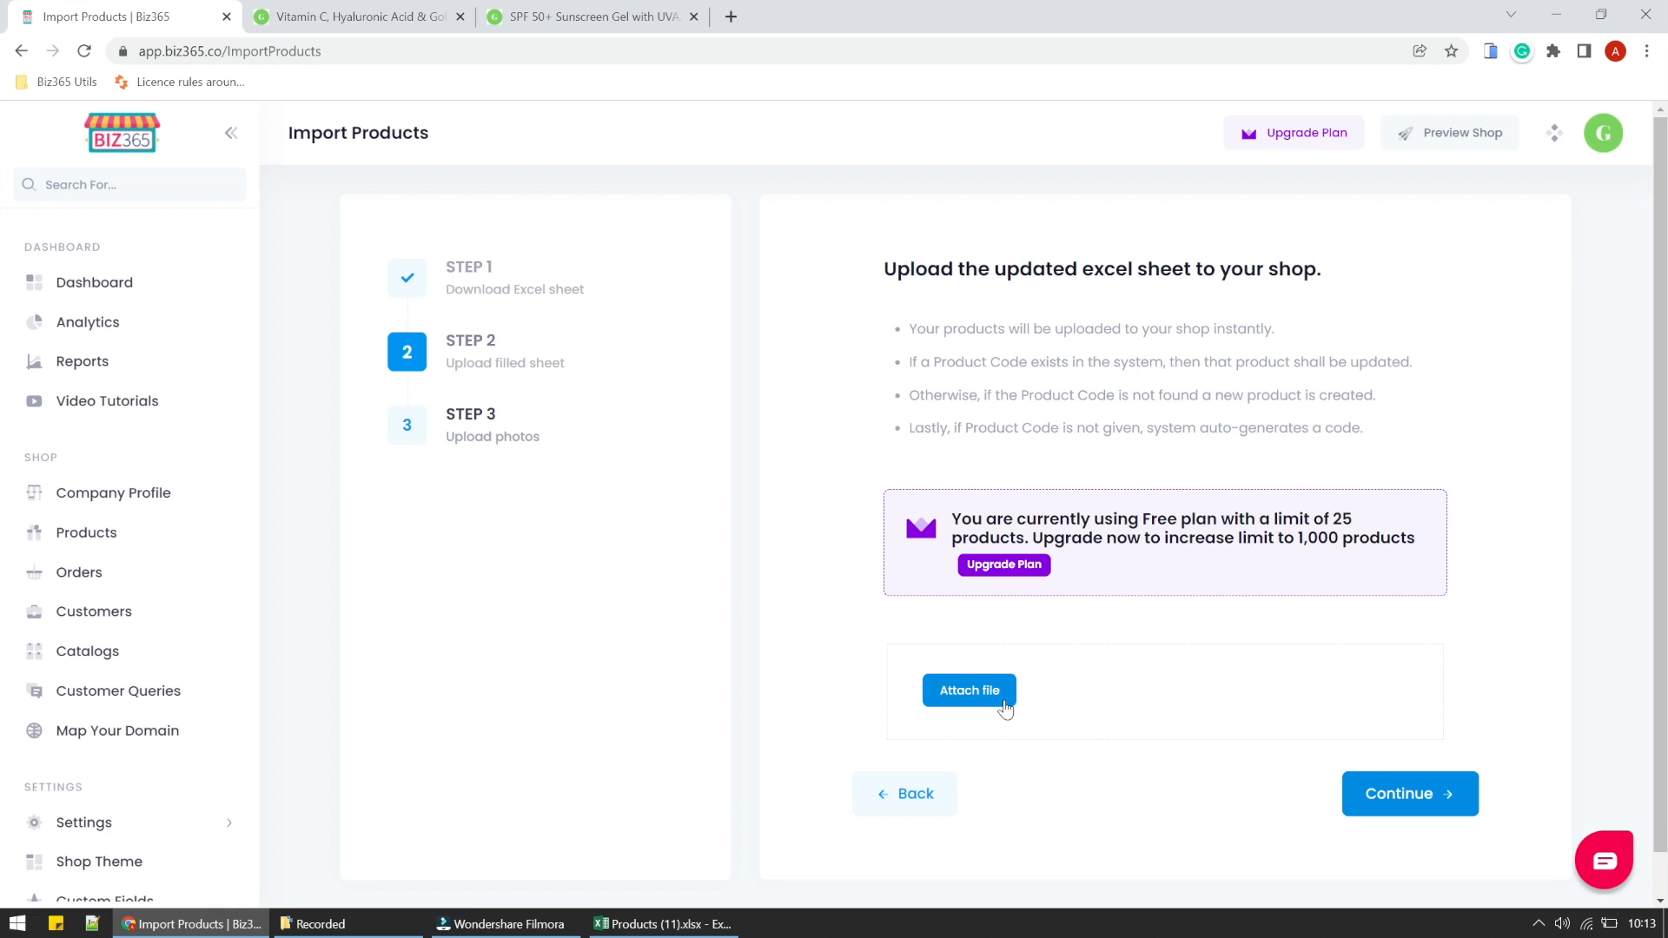
pyautogui.click(996, 696)
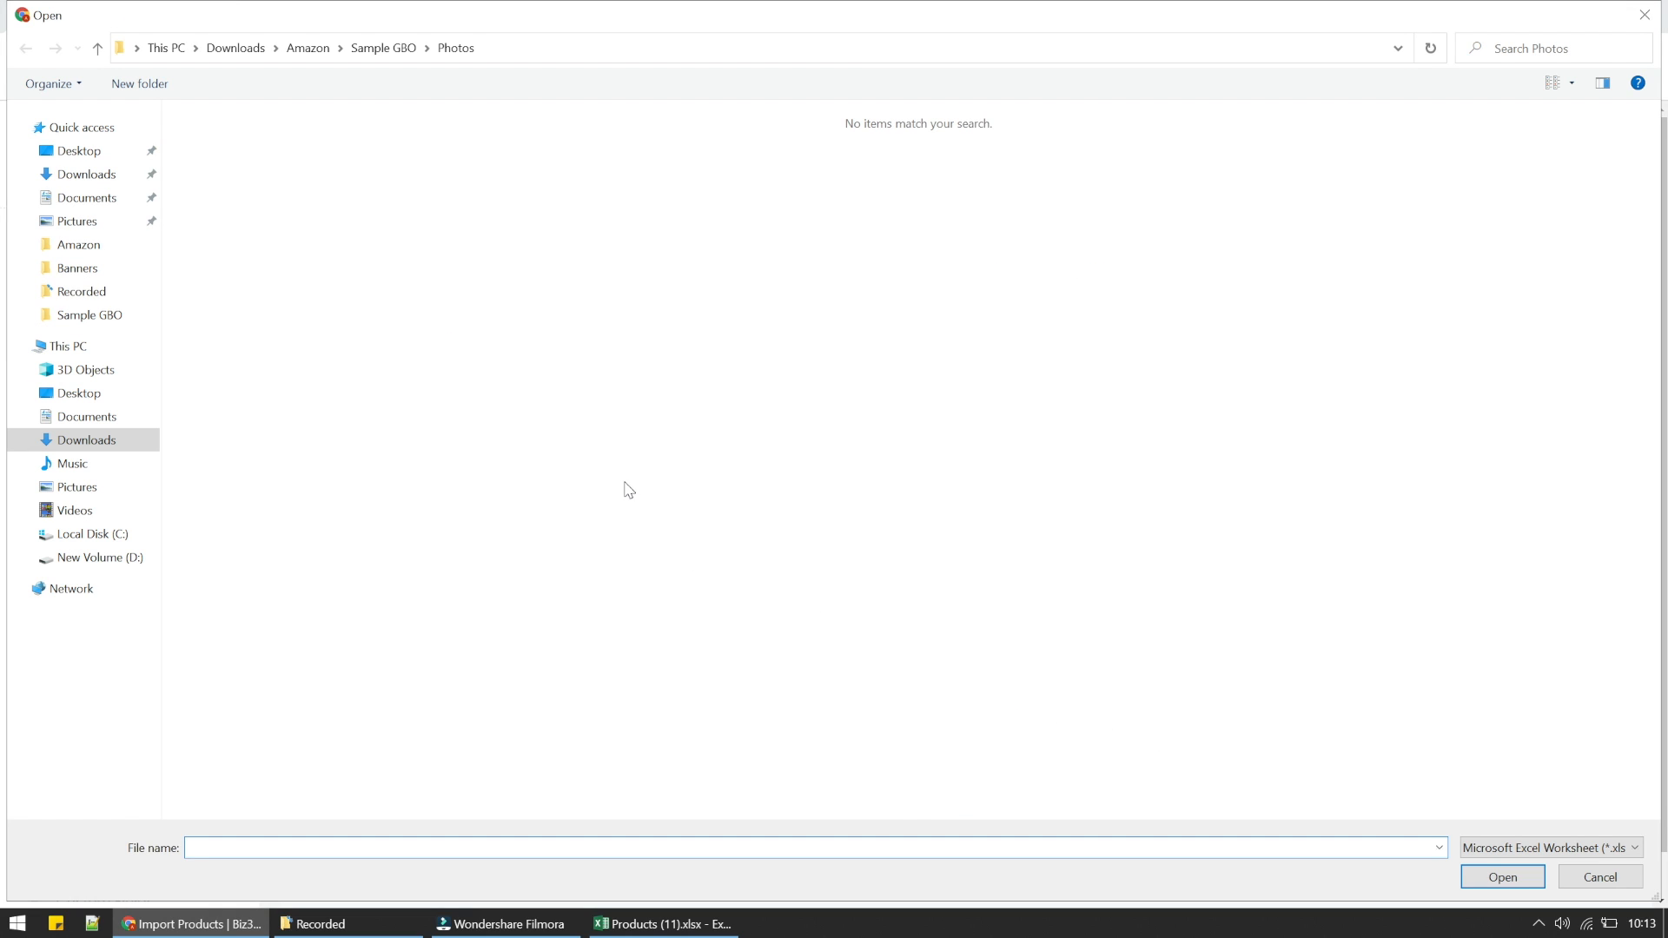
pyautogui.write('file:///C:\\Users\\rts\\Downloads\\Amazon\\Products%20(11).xlsx')
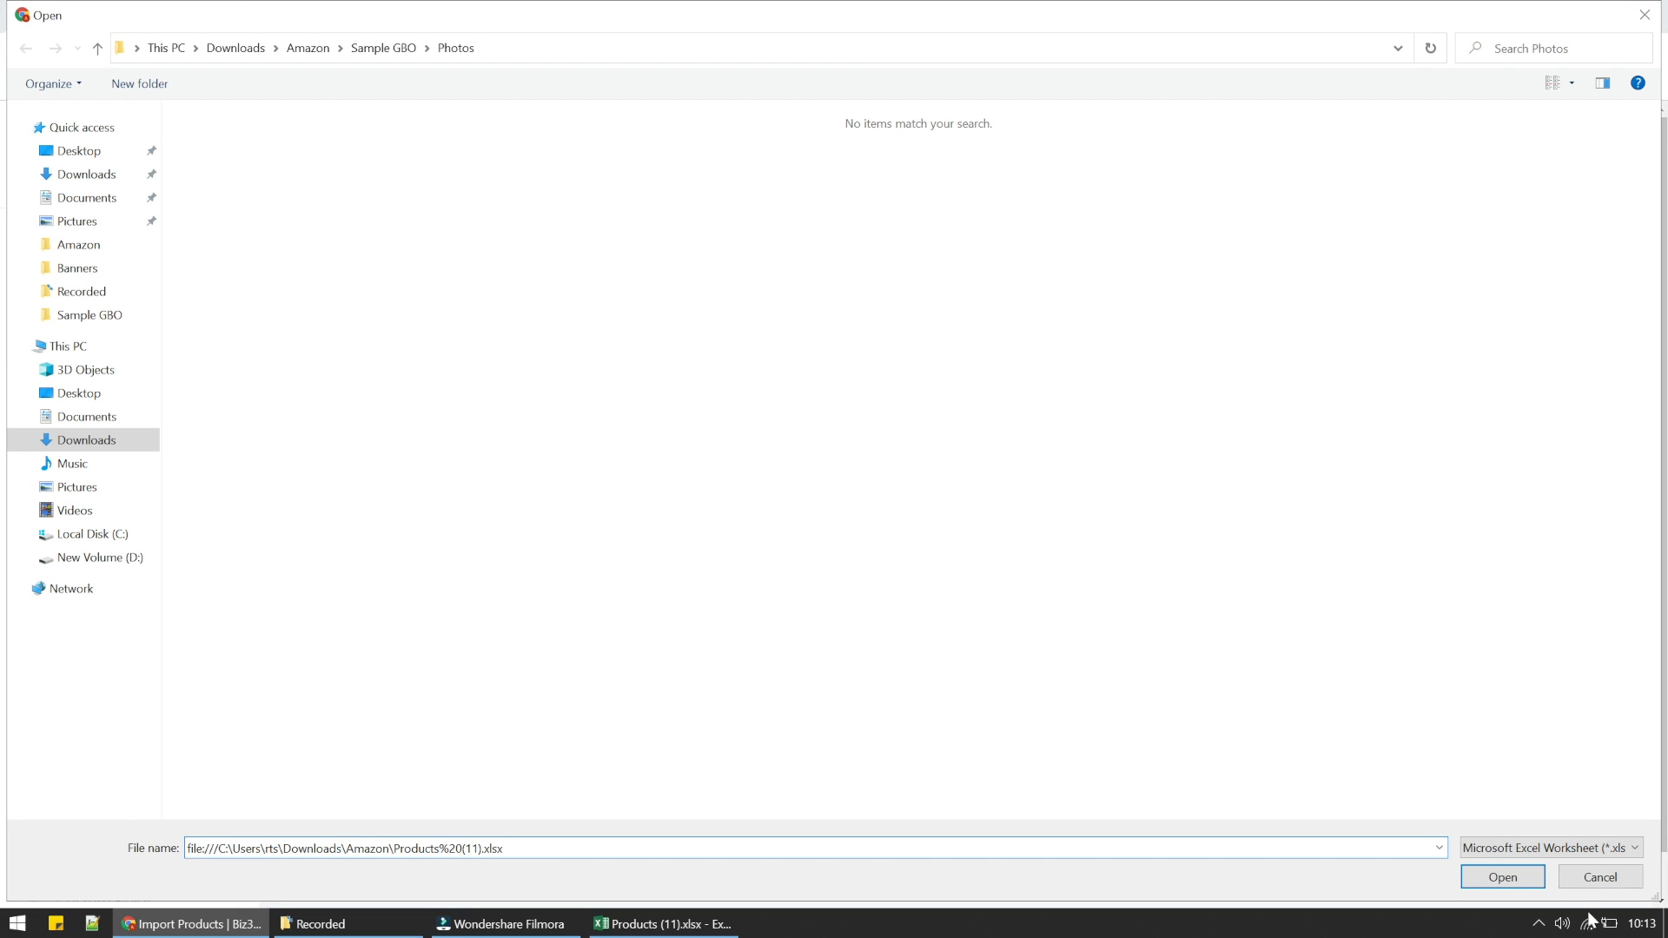
pyautogui.click(1536, 877)
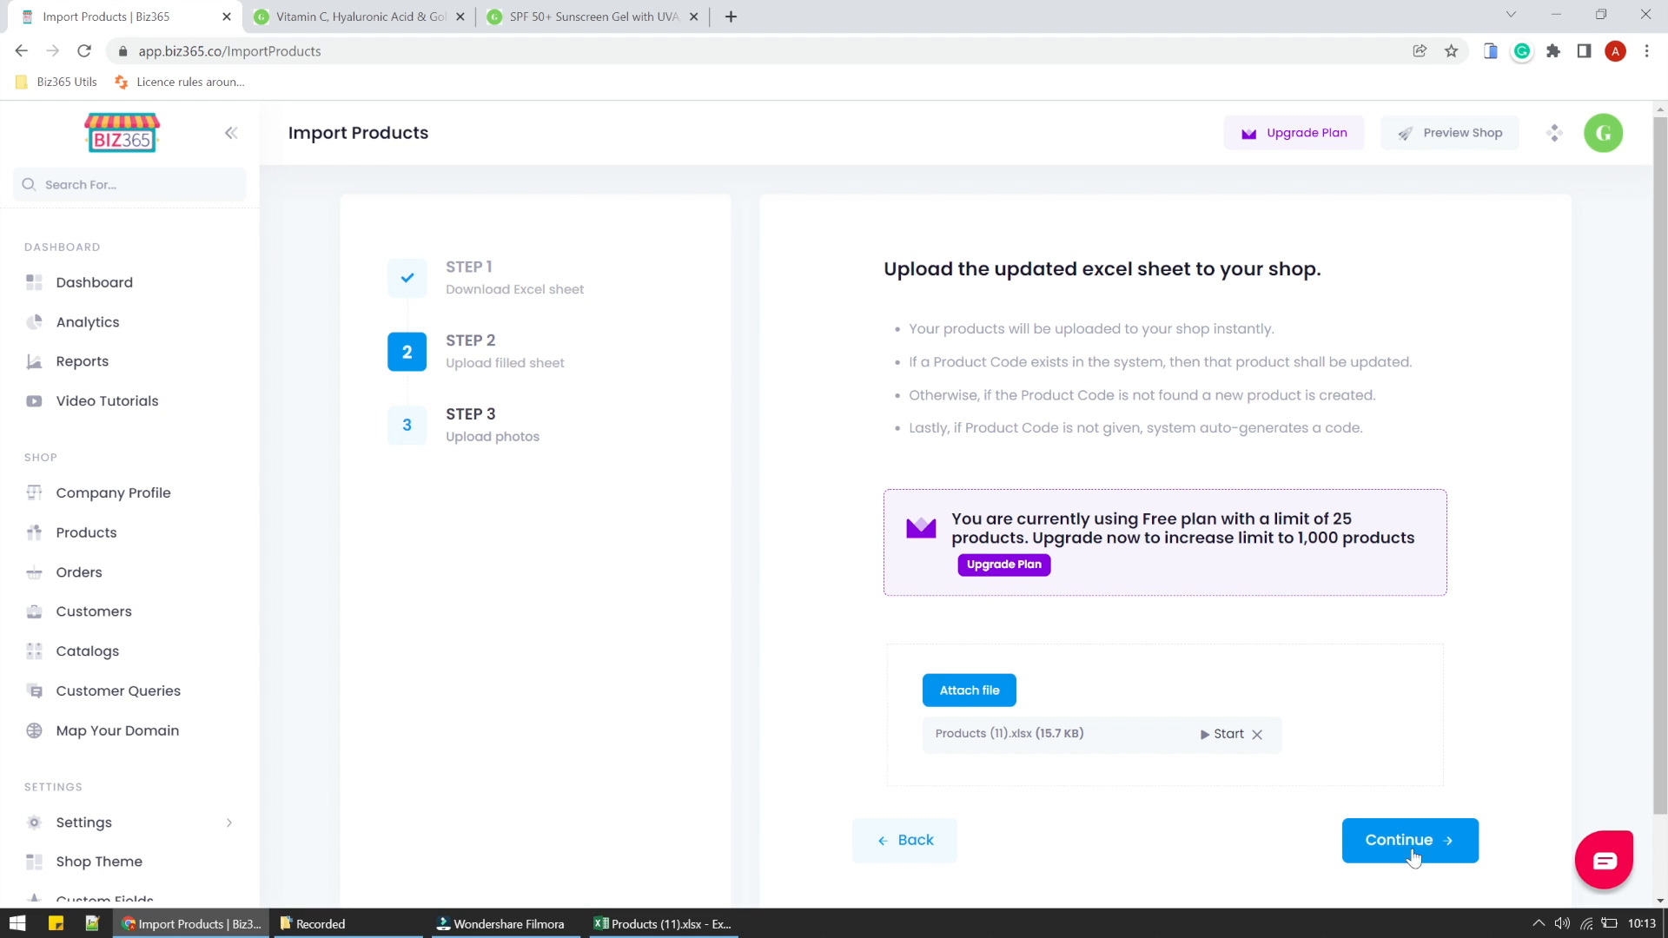
pyautogui.click(1224, 735)
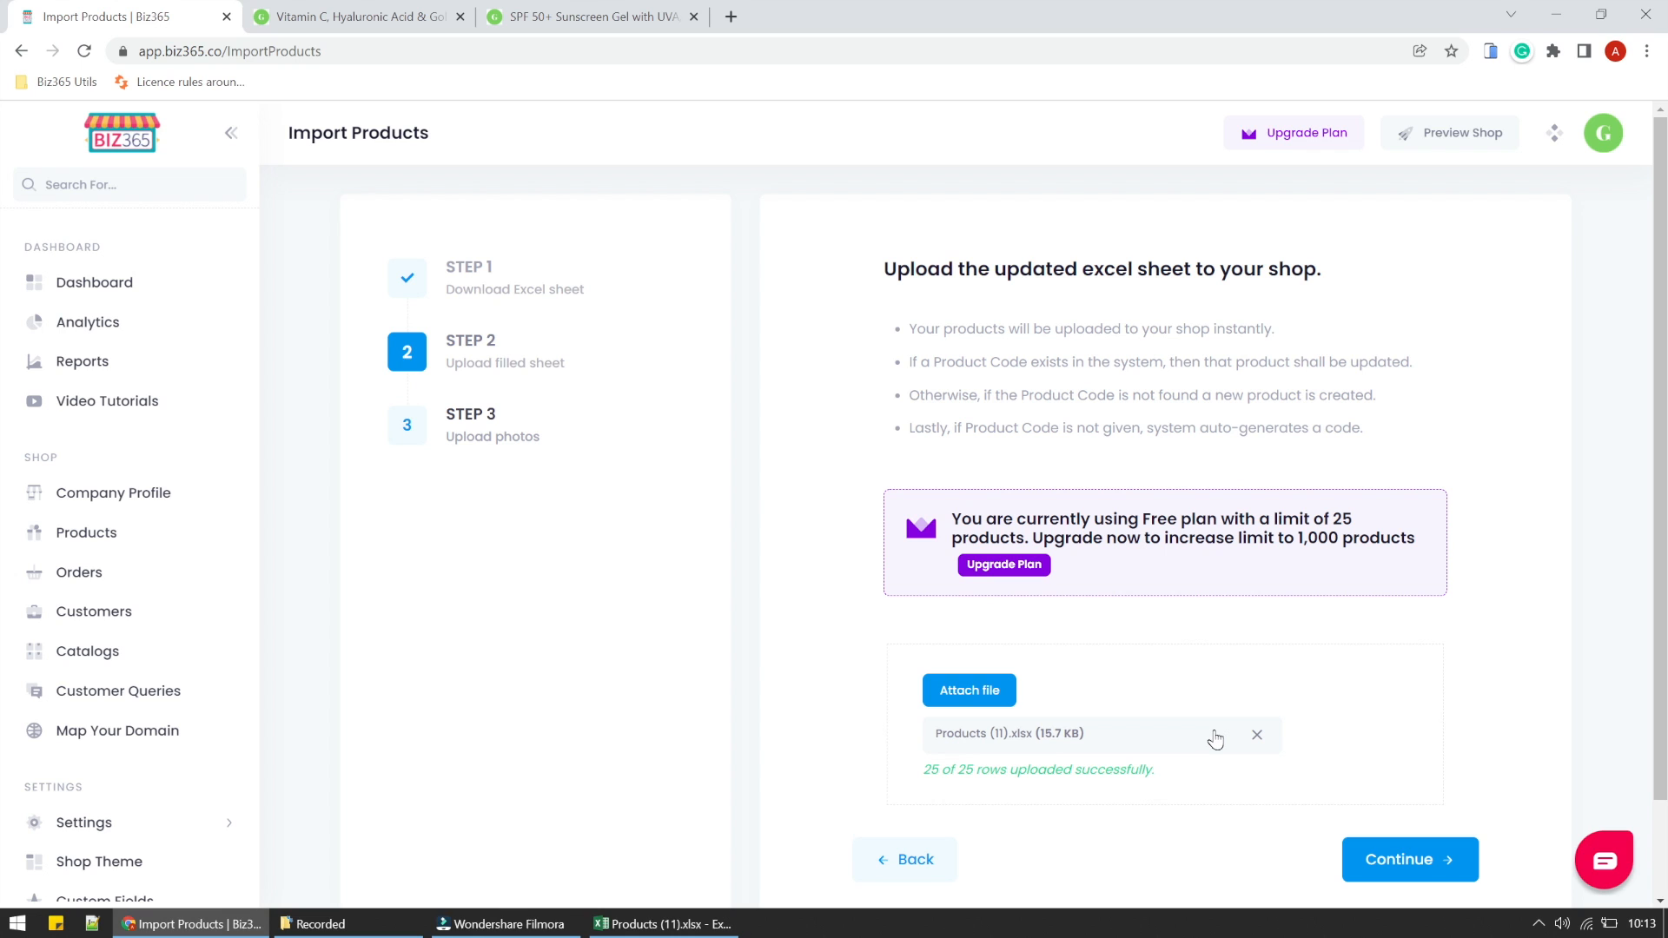
# - Open the Argan & Onion Frizz Control Conditioner from the shop's Conditioners category and check its Size and Flavour values
pyautogui.click(310, 7)
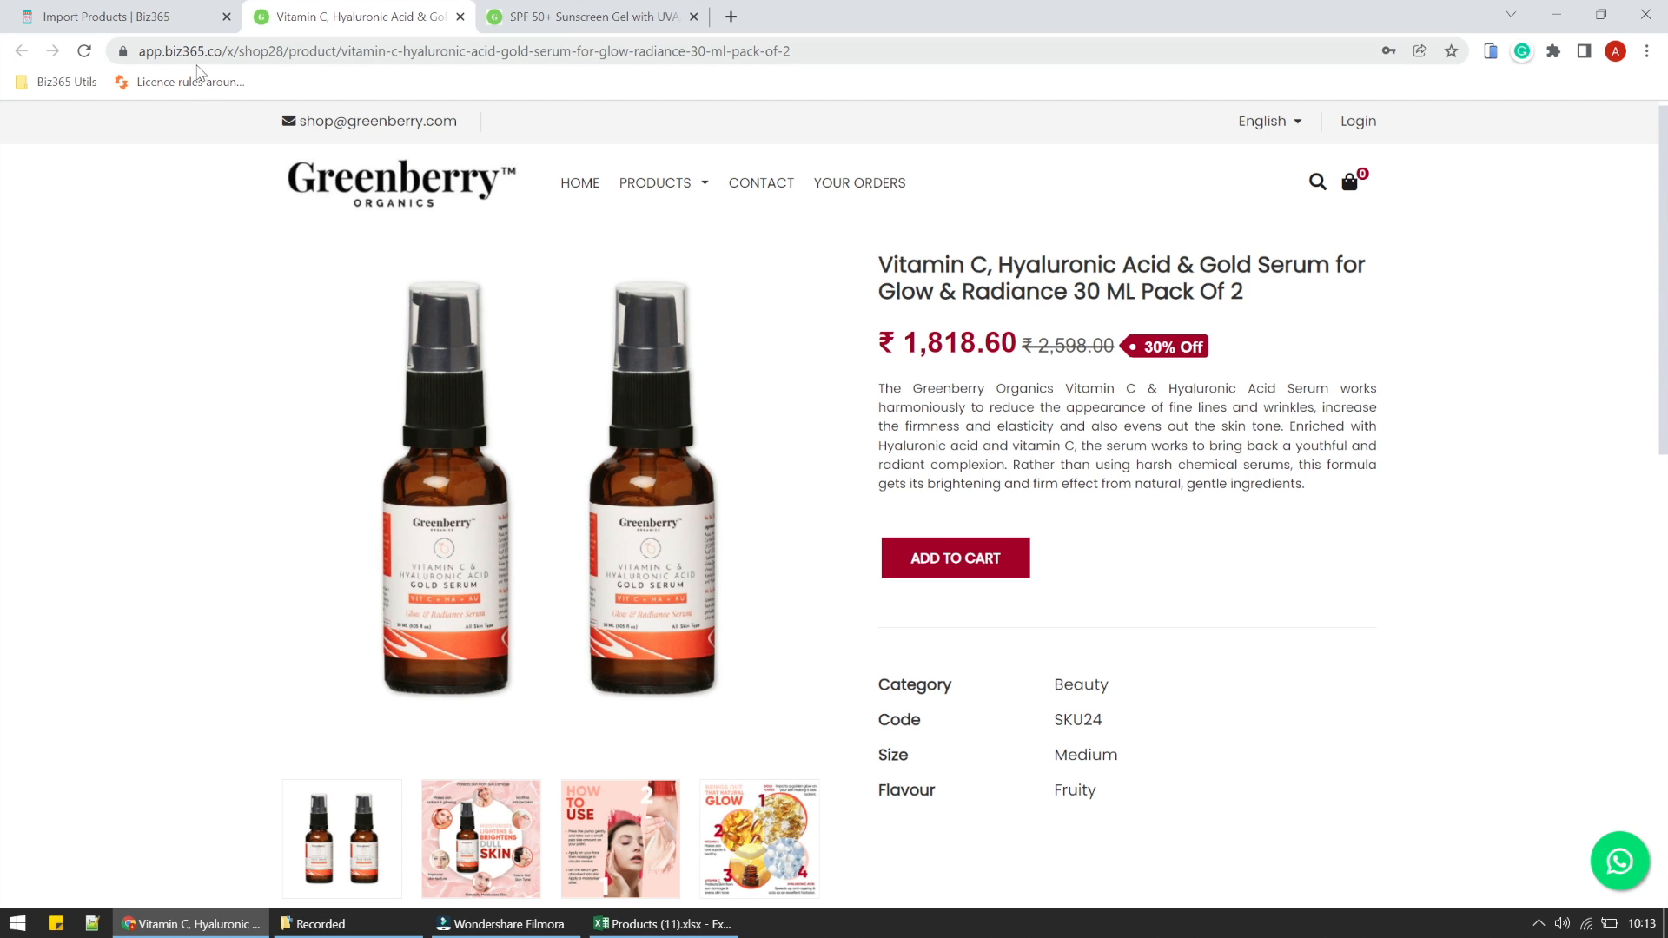
pyautogui.moveTo(655, 182)
pyautogui.click(662, 328)
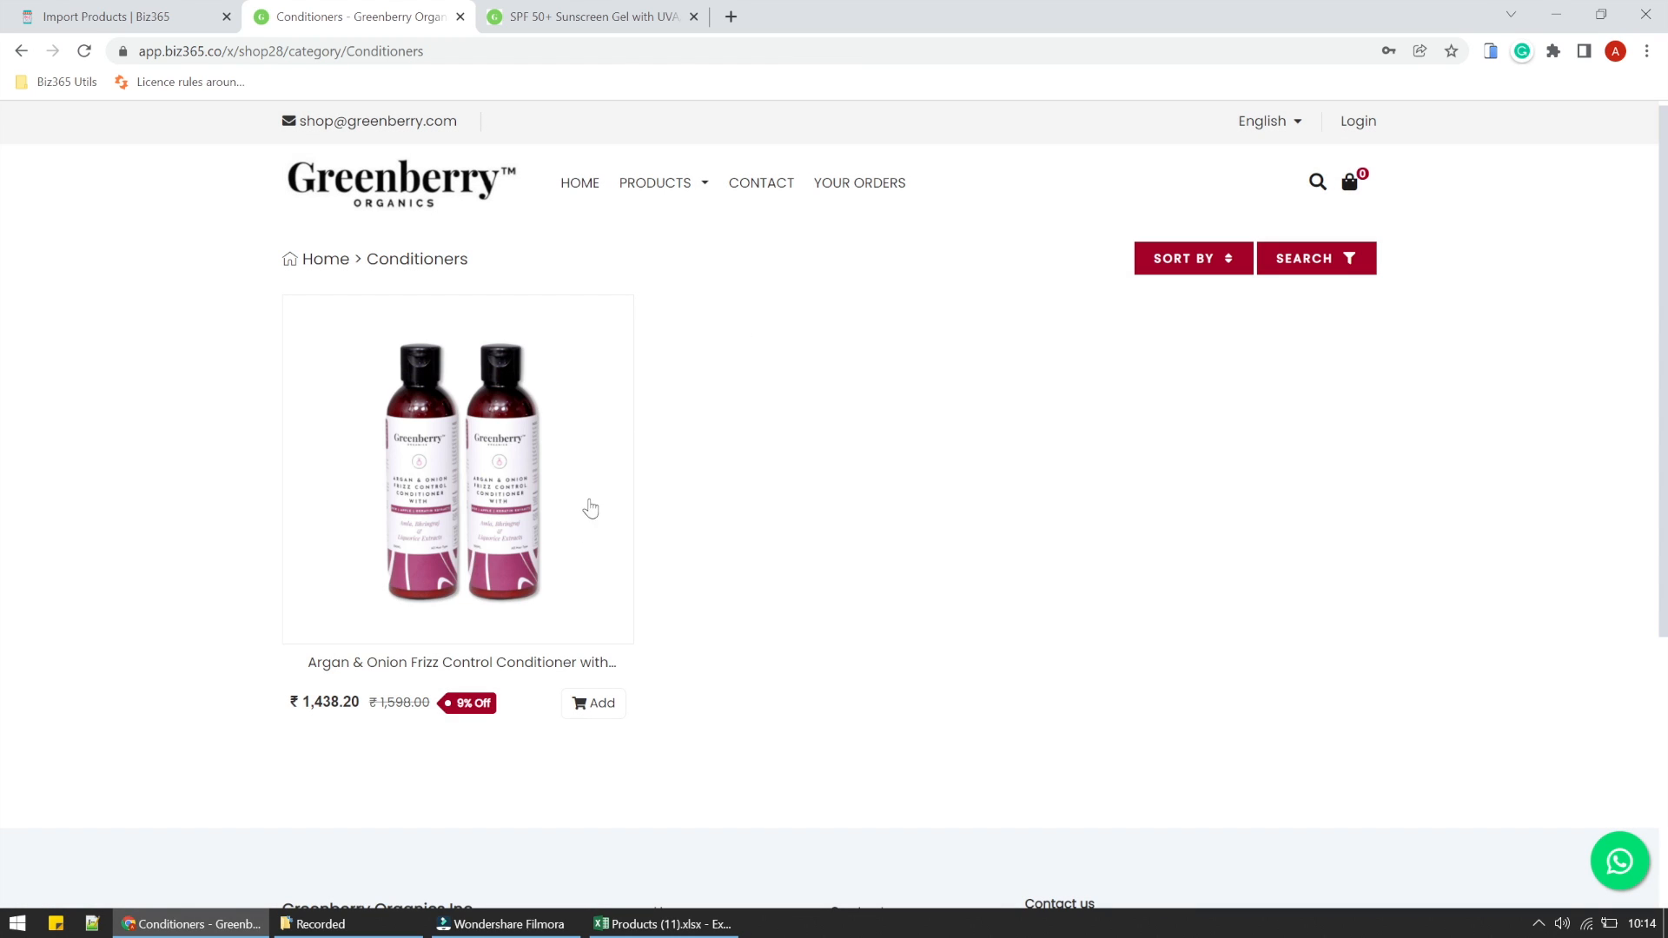
pyautogui.click(551, 572)
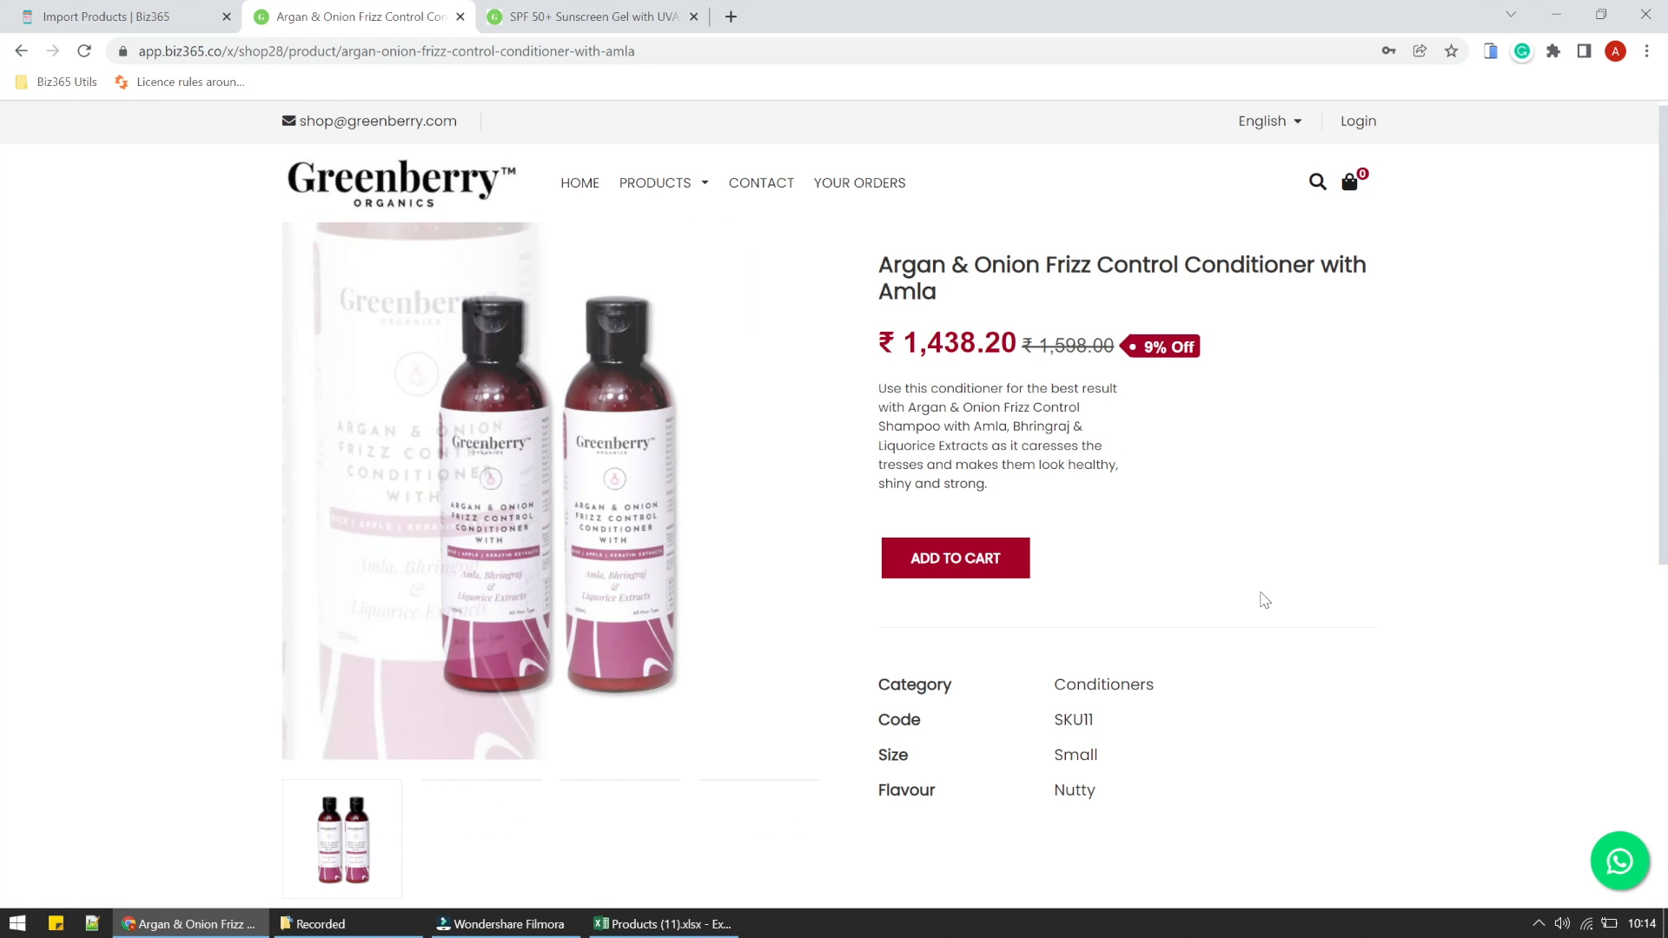
pyautogui.moveTo(1051, 695); pyautogui.dragTo(1107, 849)
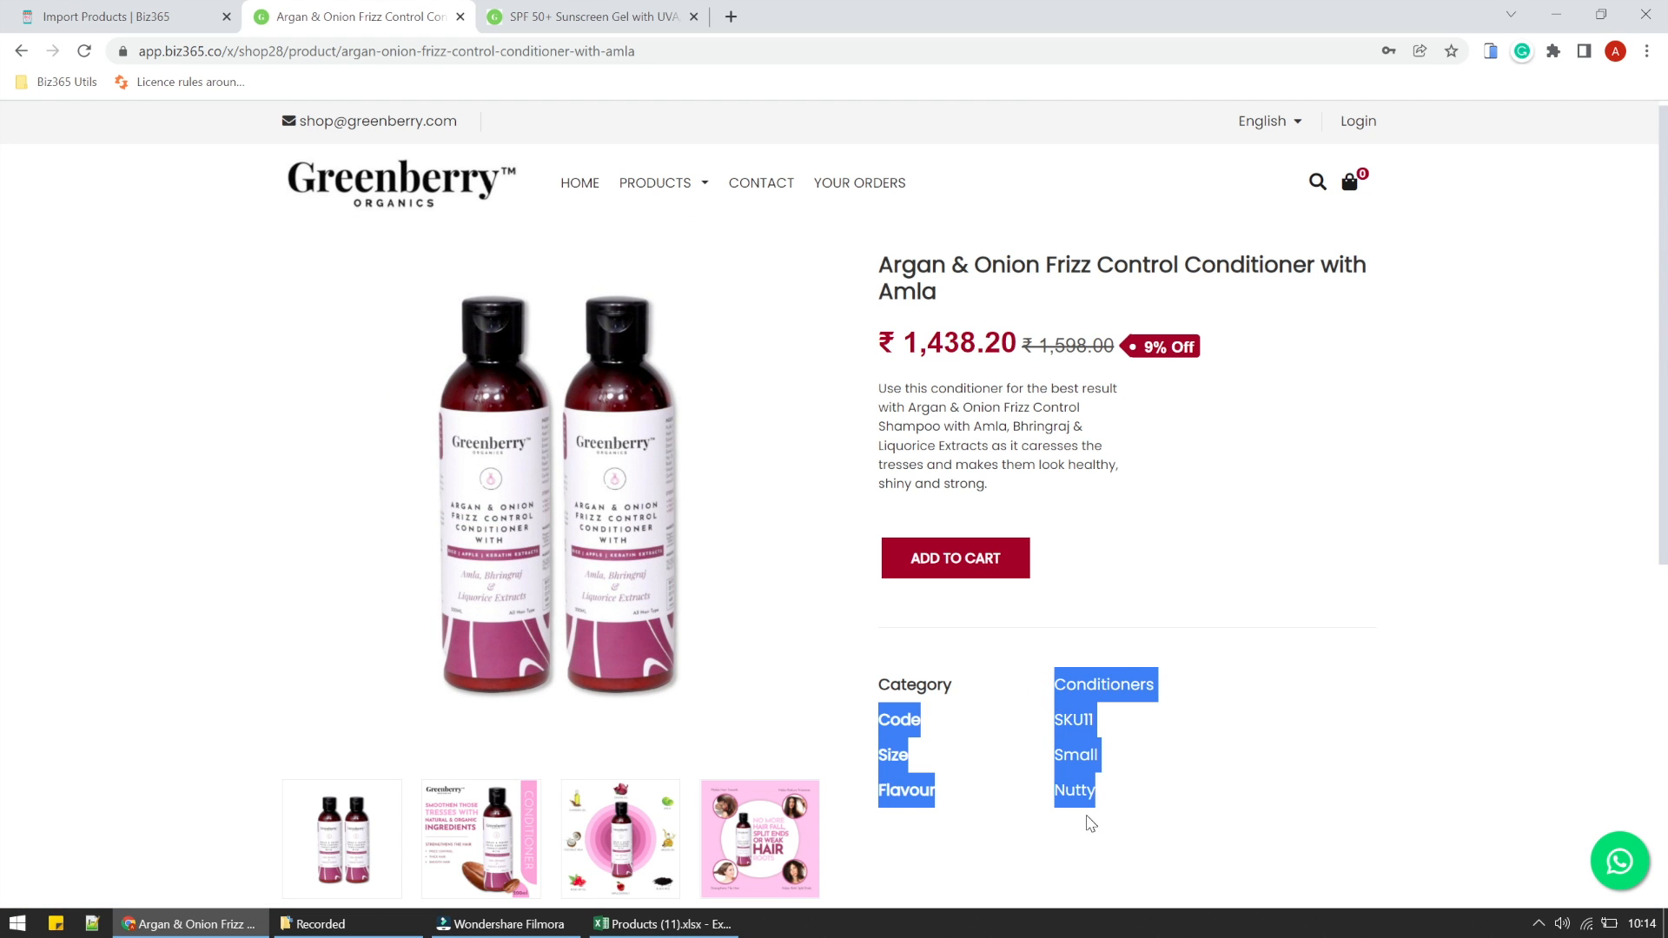
# - Open the Organic Beard & Moustache Conditioning Oil with Almond 50 ML product in the shop admin and view its custom fields
pyautogui.click(139, 16)
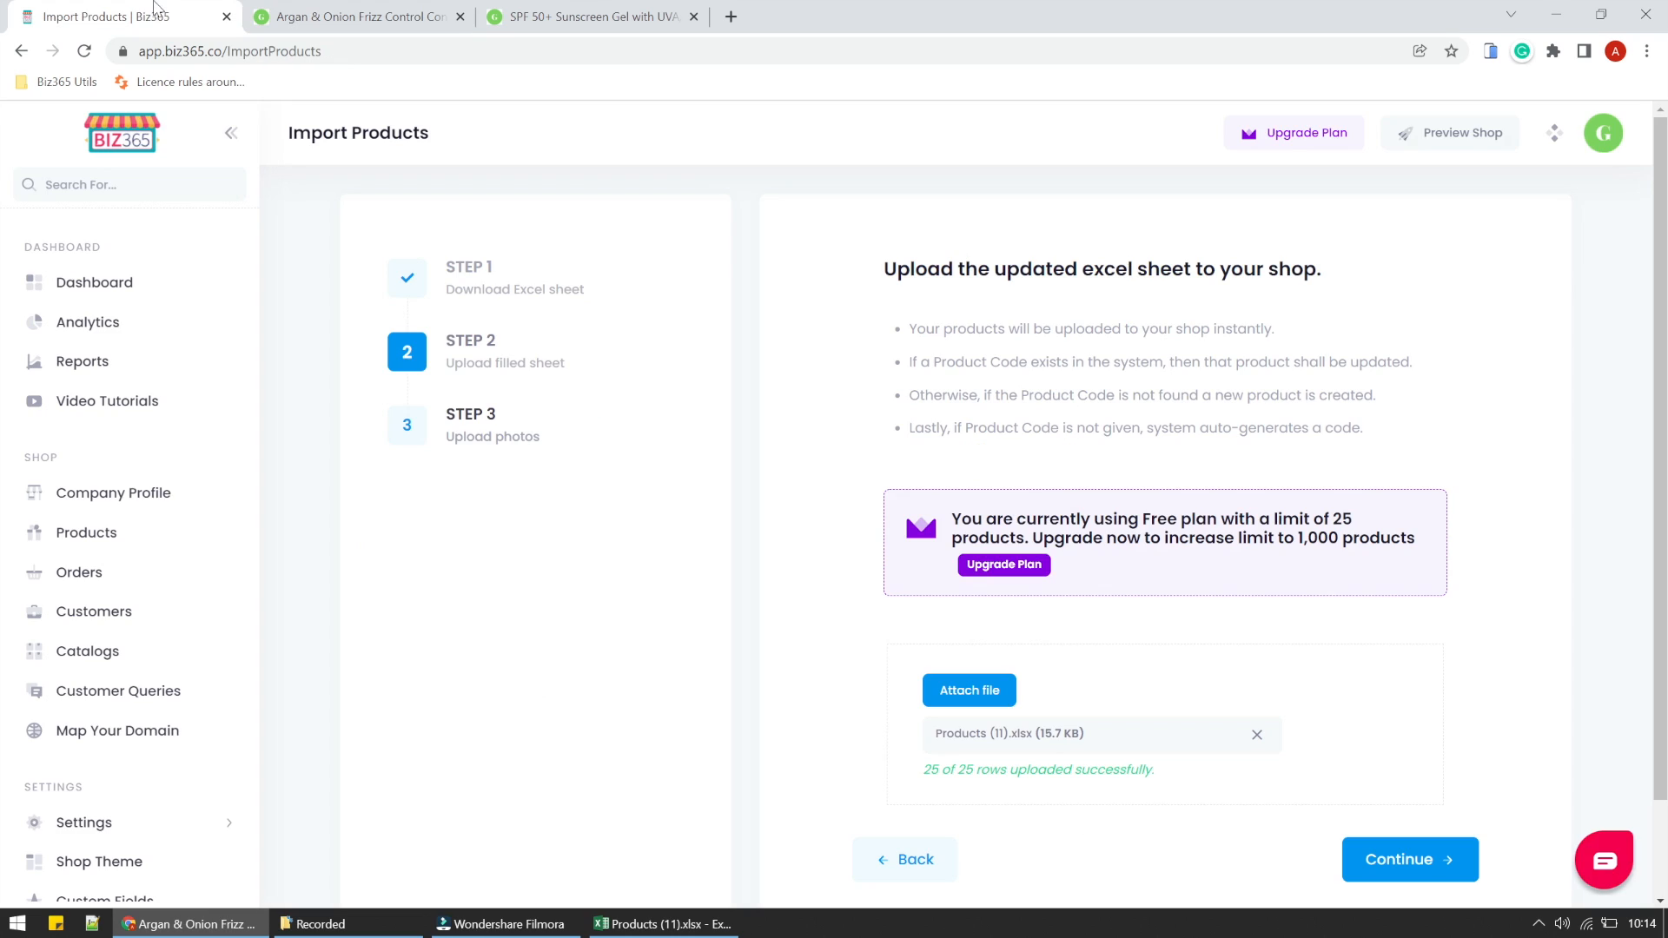
pyautogui.click(83, 538)
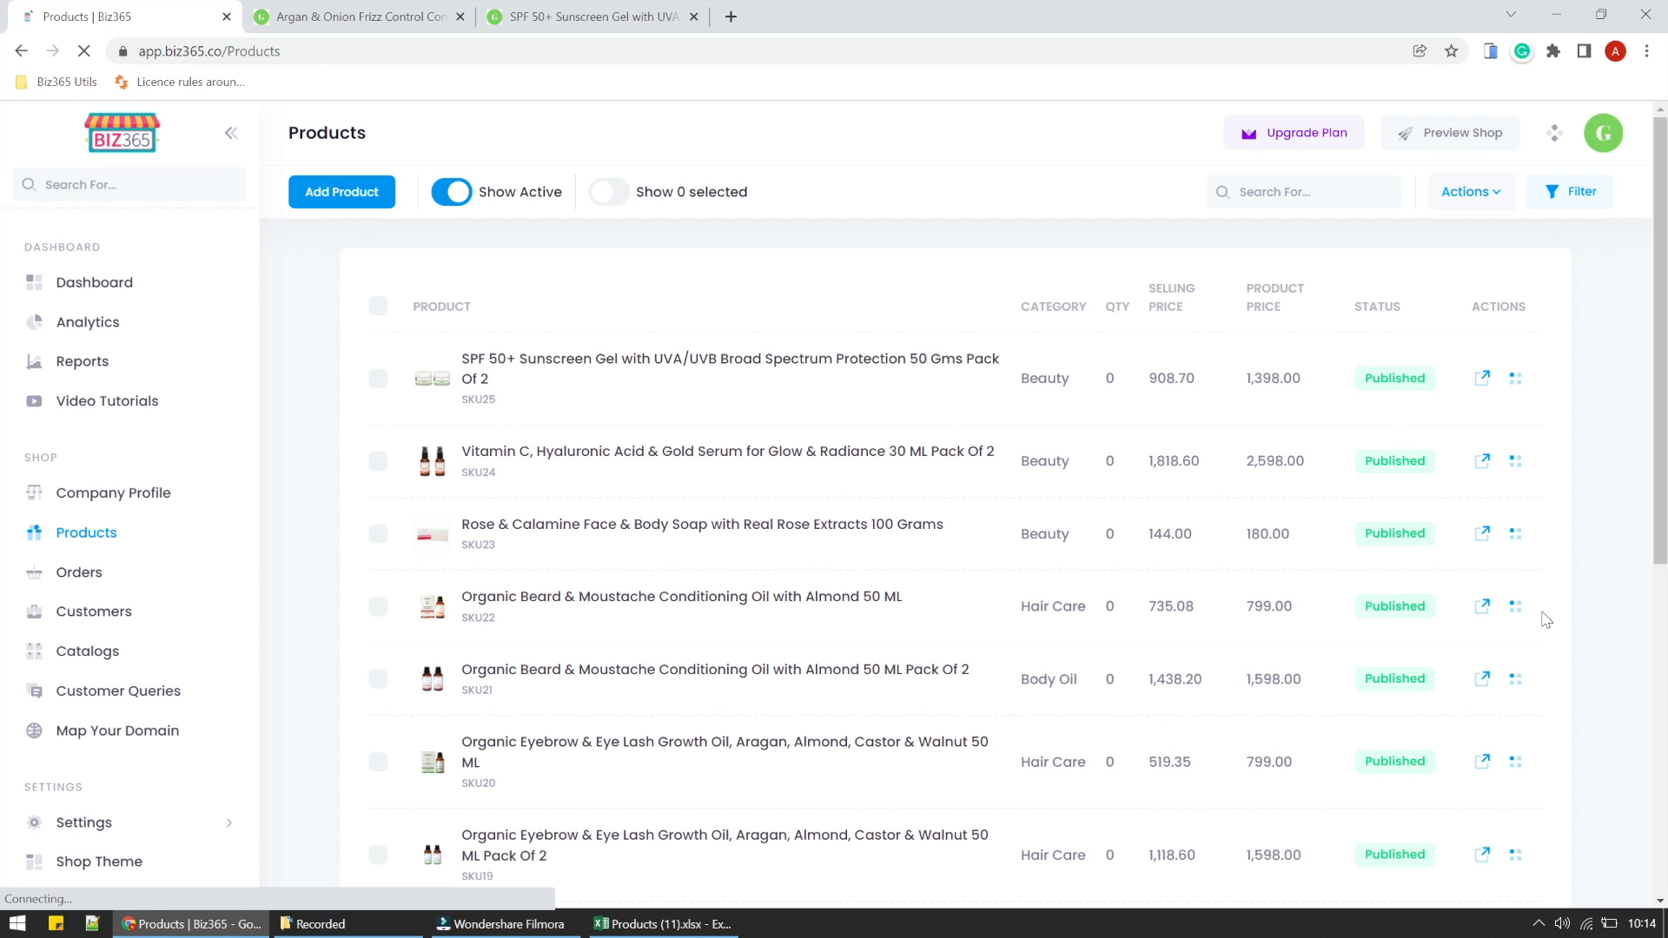
pyautogui.click(1482, 662)
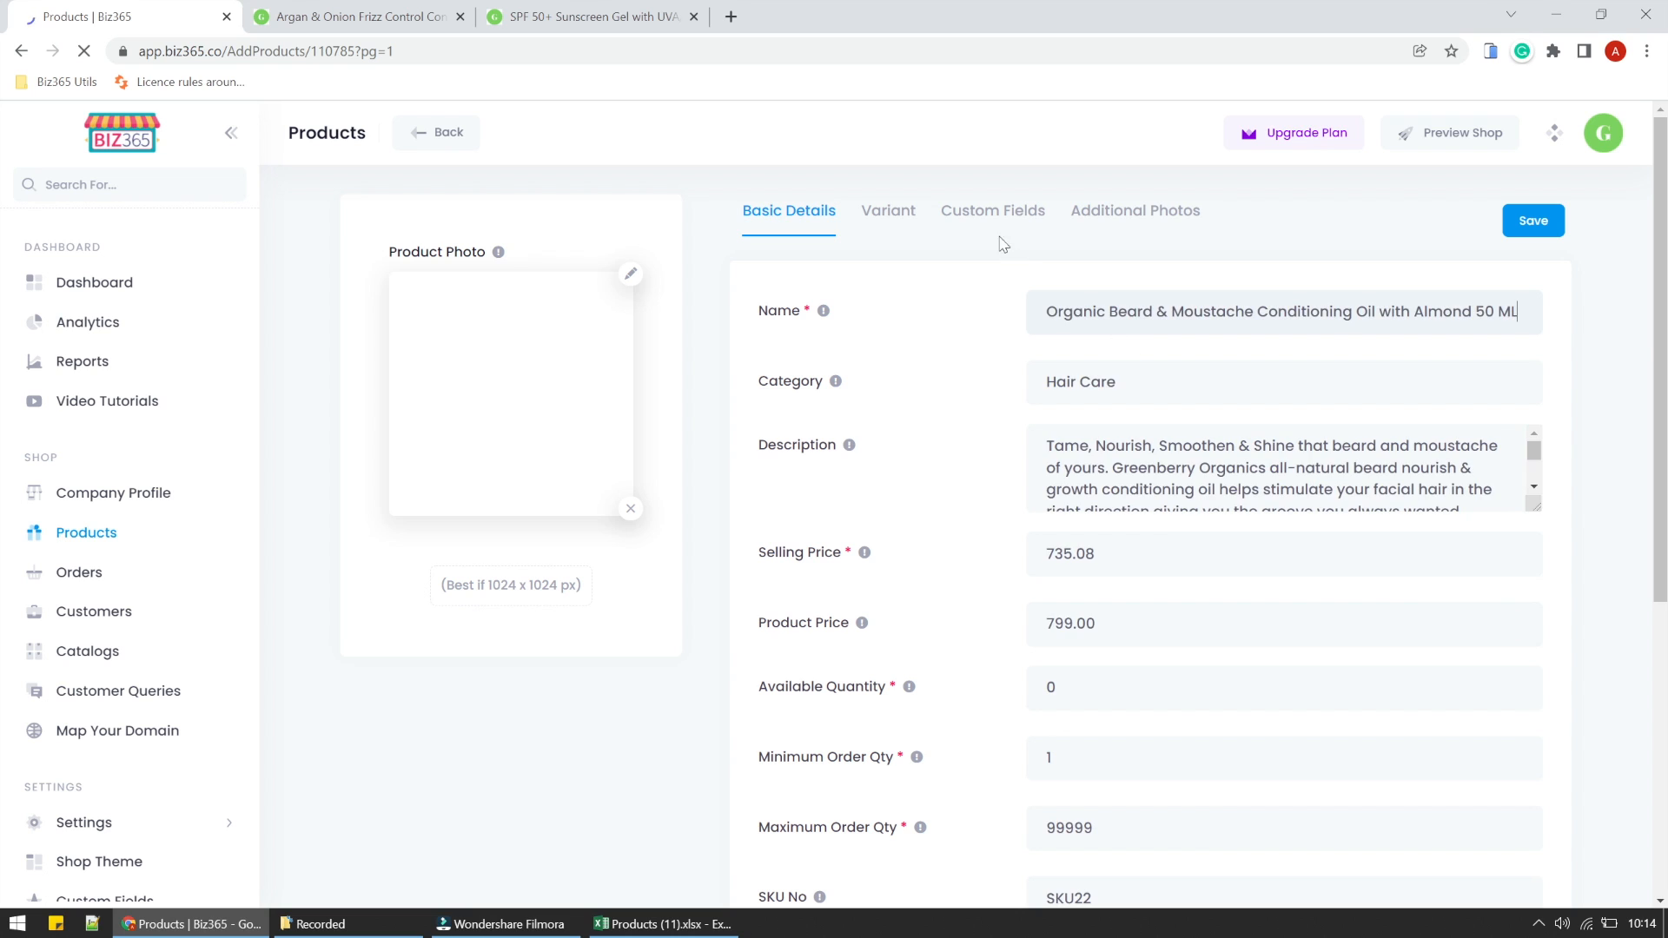
pyautogui.click(991, 209)
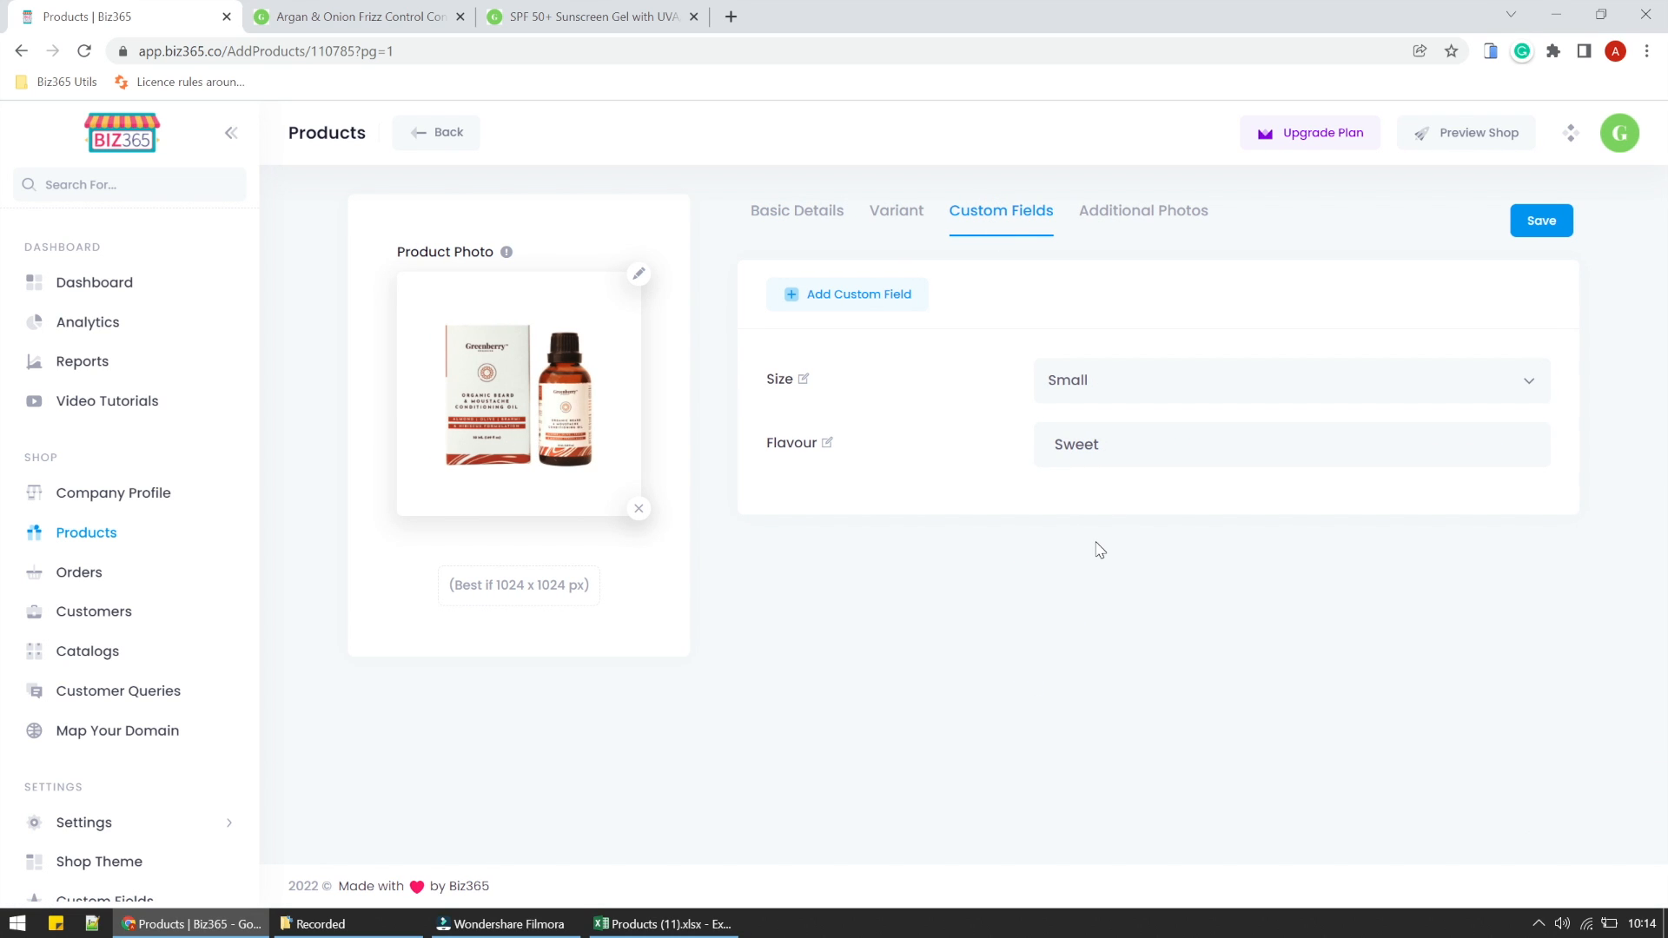